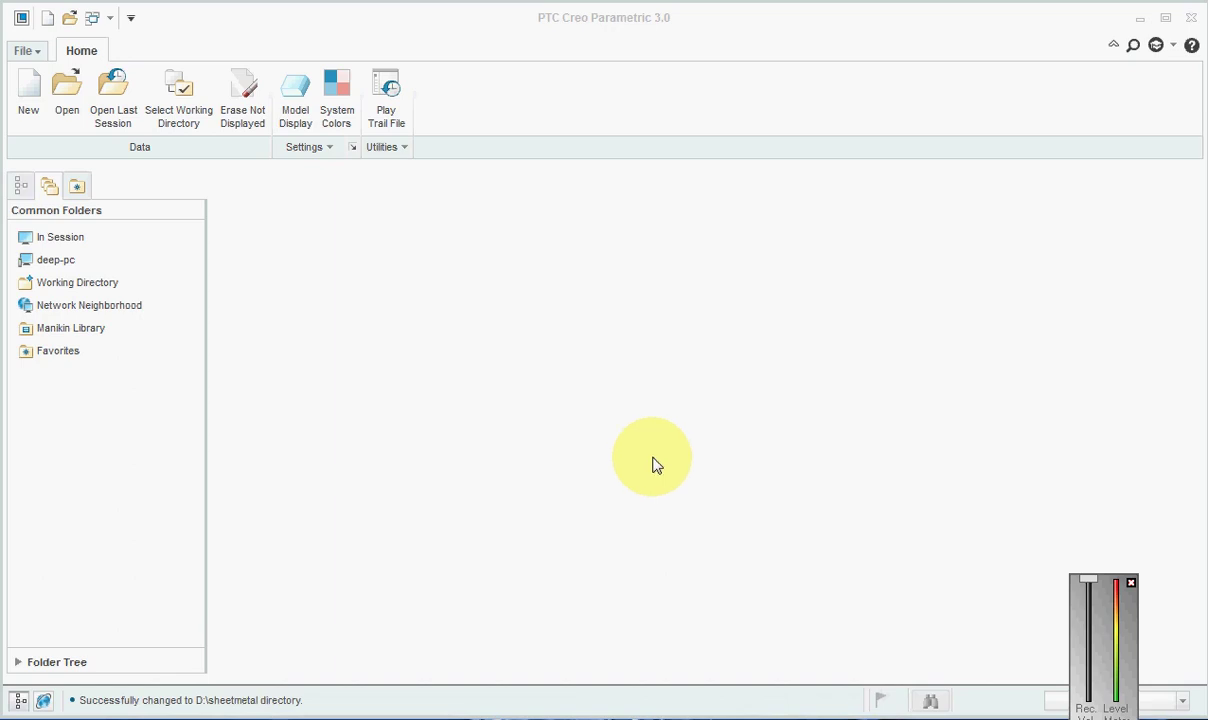
Set the working directory to D:\sheetmetal
{"action": "left_click", "coordinate": [694, 386]}
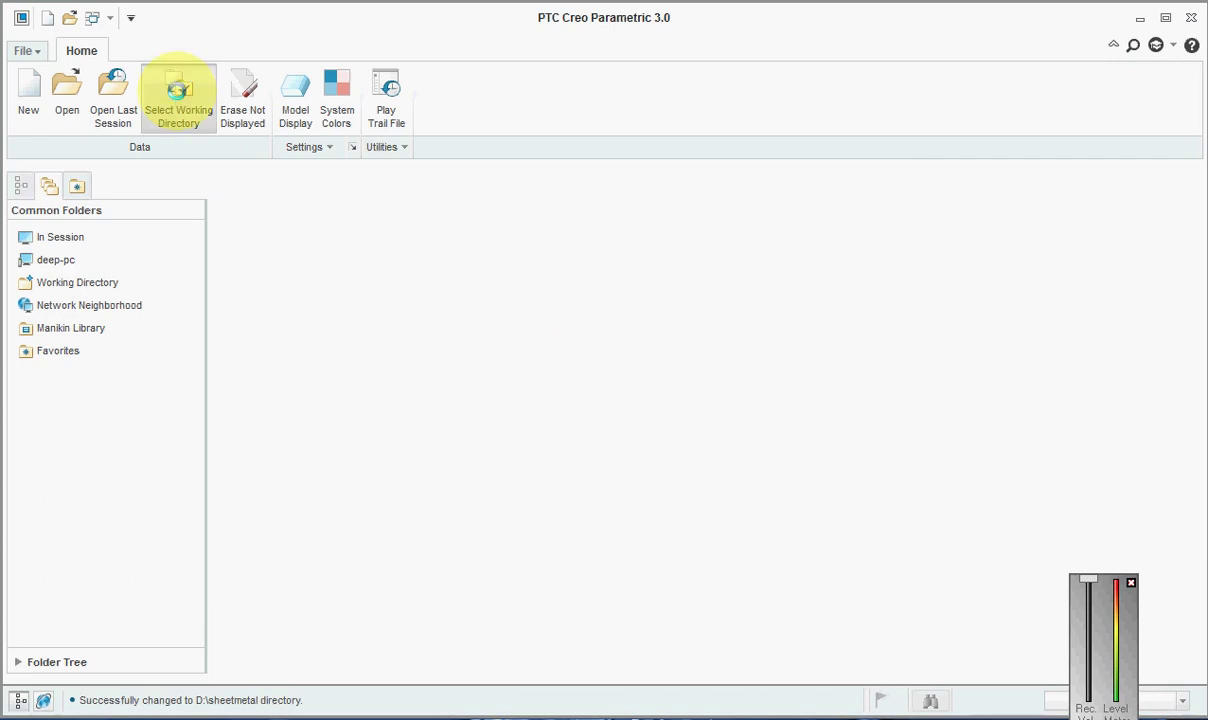
{"action": "left_click", "coordinate": [176, 92]}
{"action": "left_click", "coordinate": [357, 268]}
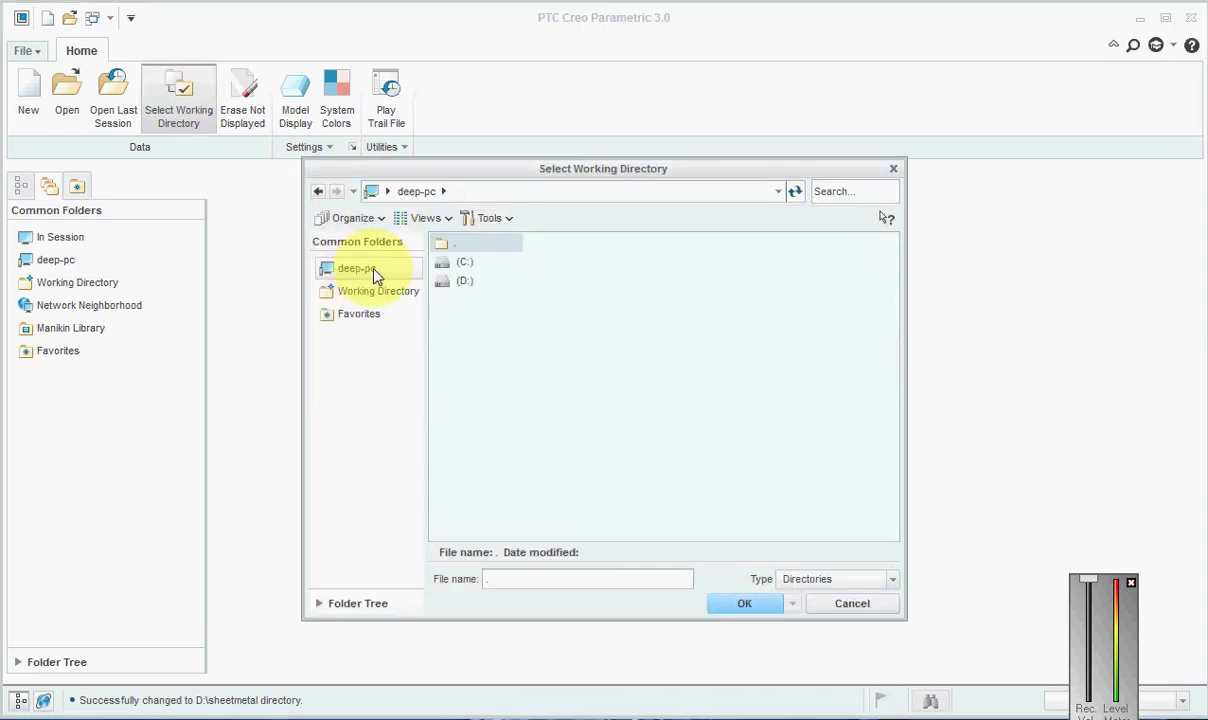
{"action": "double_click", "coordinate": [452, 280]}
{"action": "double_click", "coordinate": [477, 284]}
{"action": "middle_click", "coordinate": [604, 321]}
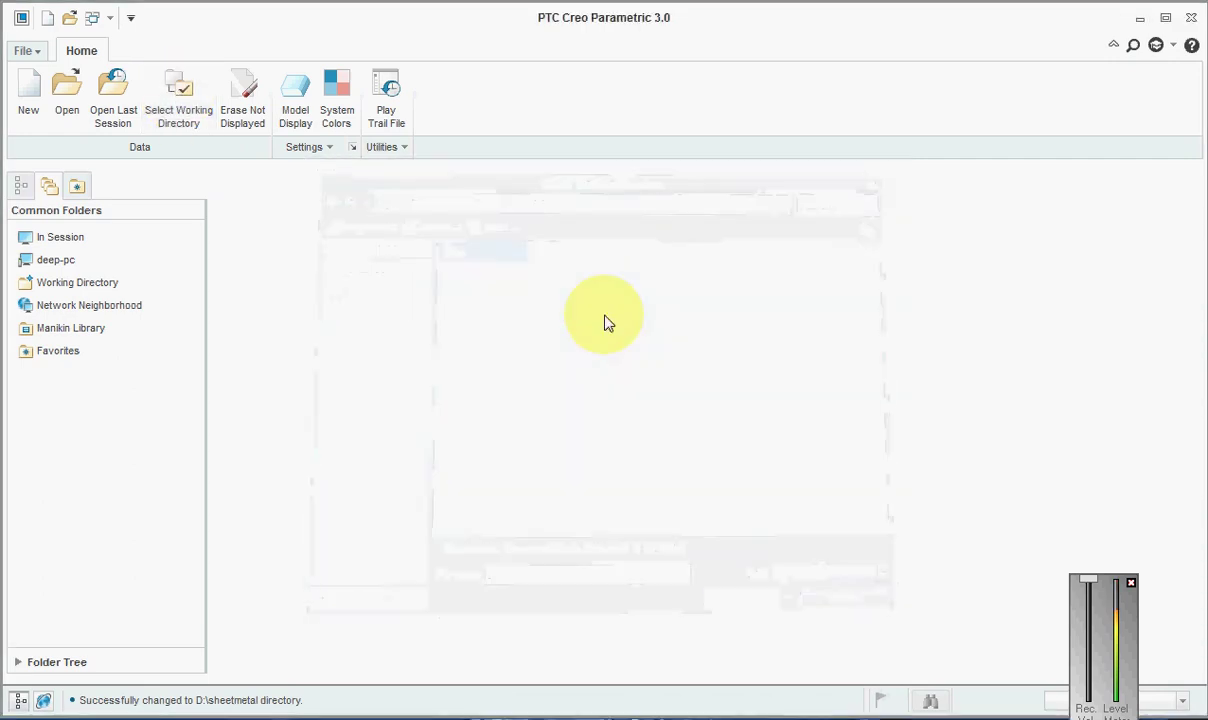
Open the part 111-001.prt
{"action": "left_click", "coordinate": [66, 95]}
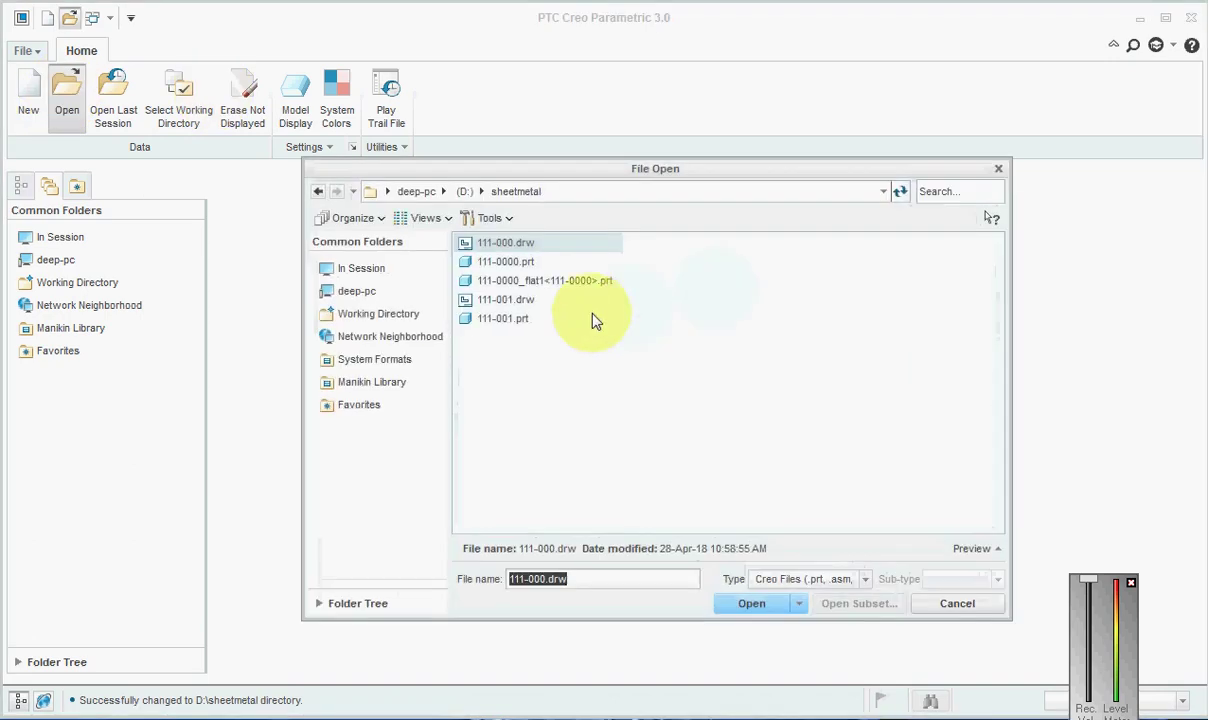
{"action": "mouse_move", "coordinate": [496, 327]}
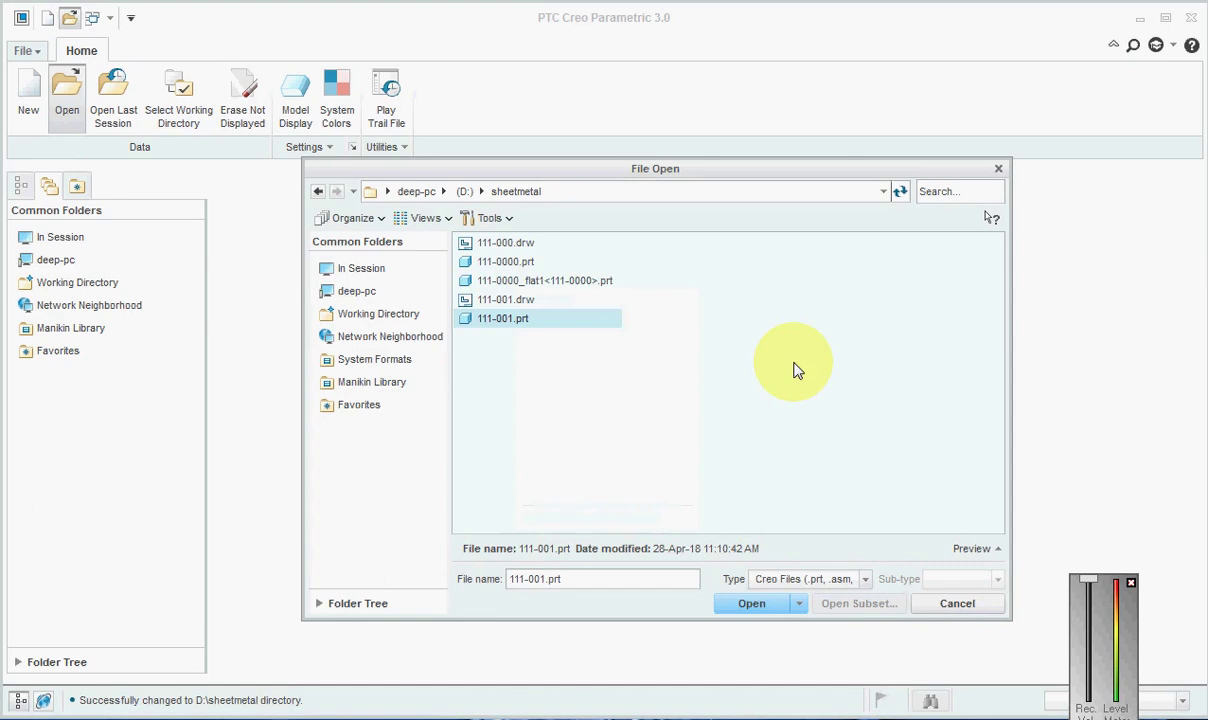
{"action": "left_click", "coordinate": [757, 603]}
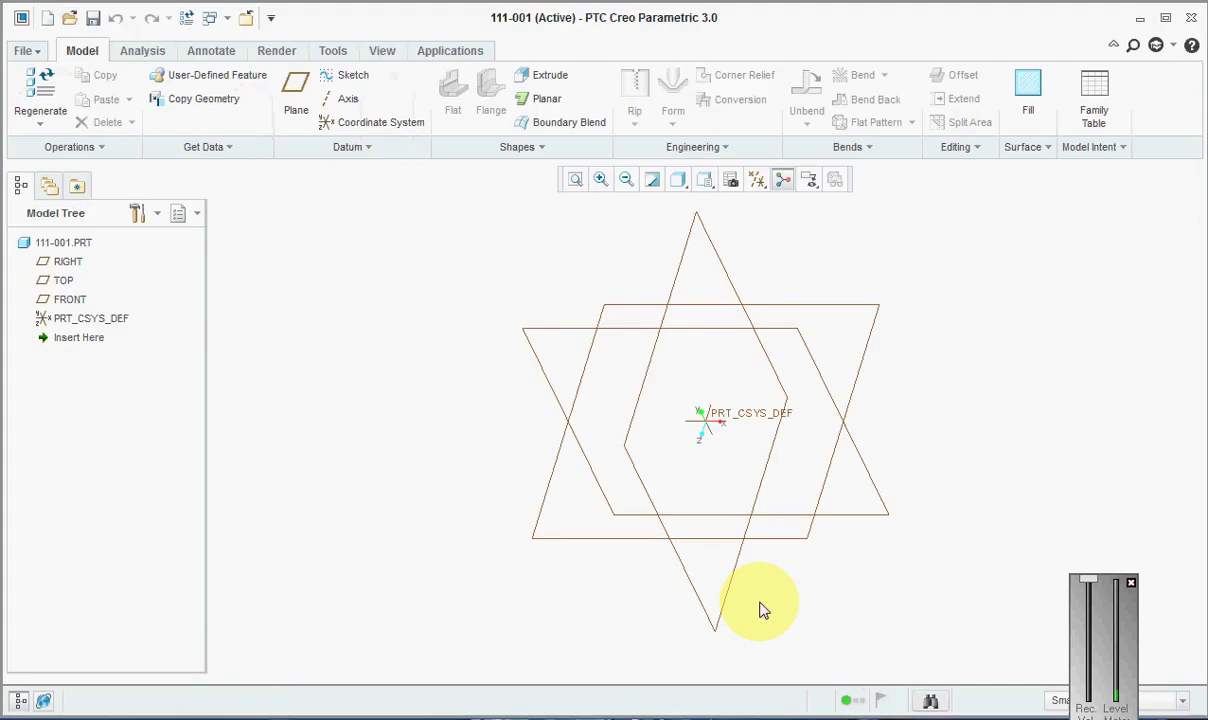
Set Default model orientation to Isometric in the Model Display options and apply
{"action": "left_click", "coordinate": [24, 52]}
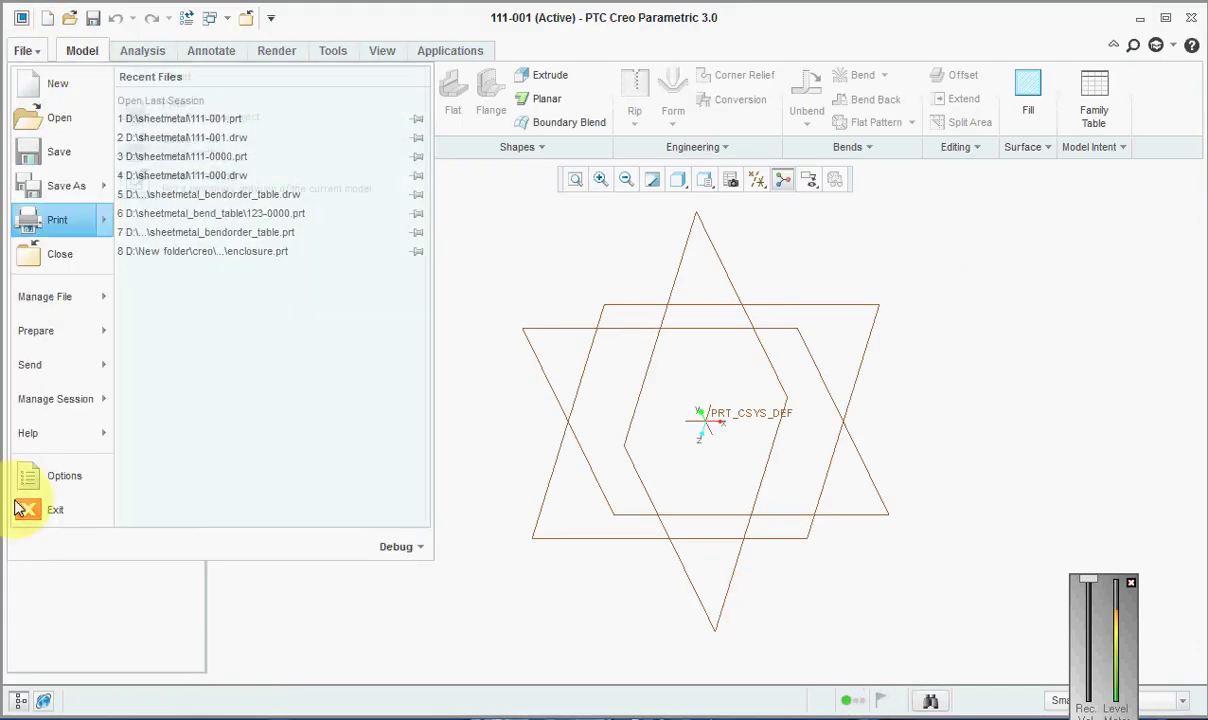
{"action": "left_click", "coordinate": [45, 466]}
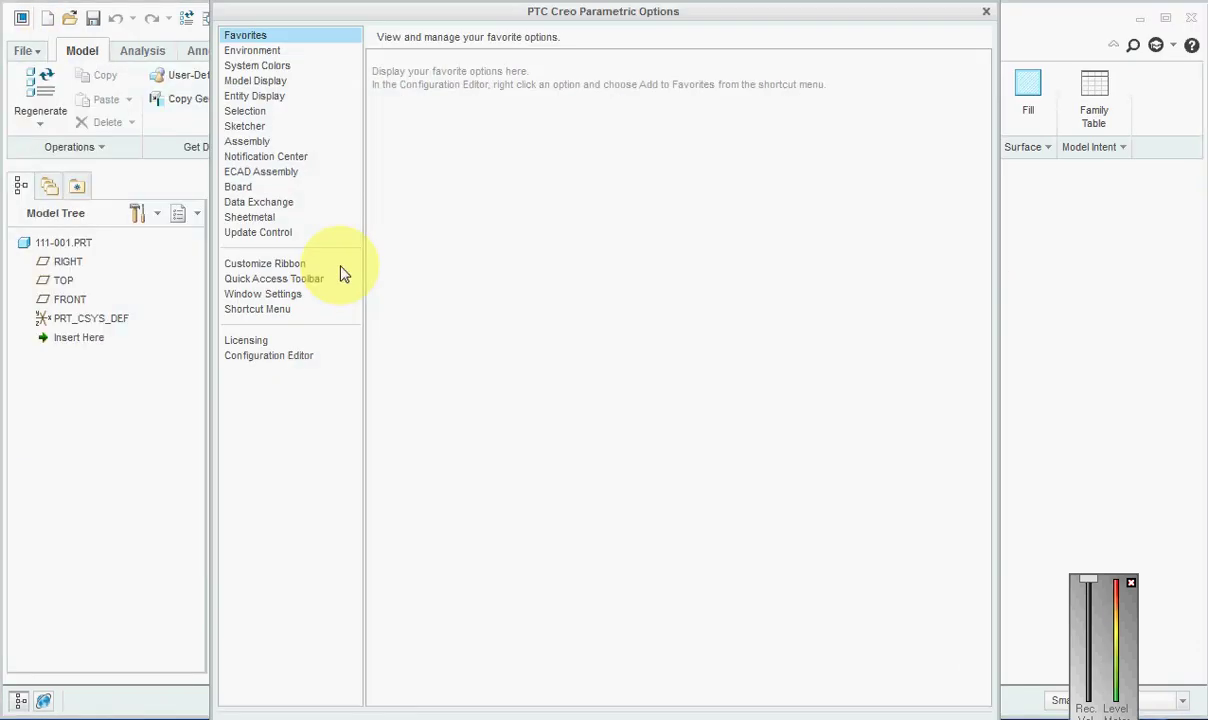
{"action": "left_click", "coordinate": [254, 81]}
{"action": "left_click", "coordinate": [560, 84]}
{"action": "left_click", "coordinate": [542, 112]}
{"action": "left_click", "coordinate": [944, 693]}
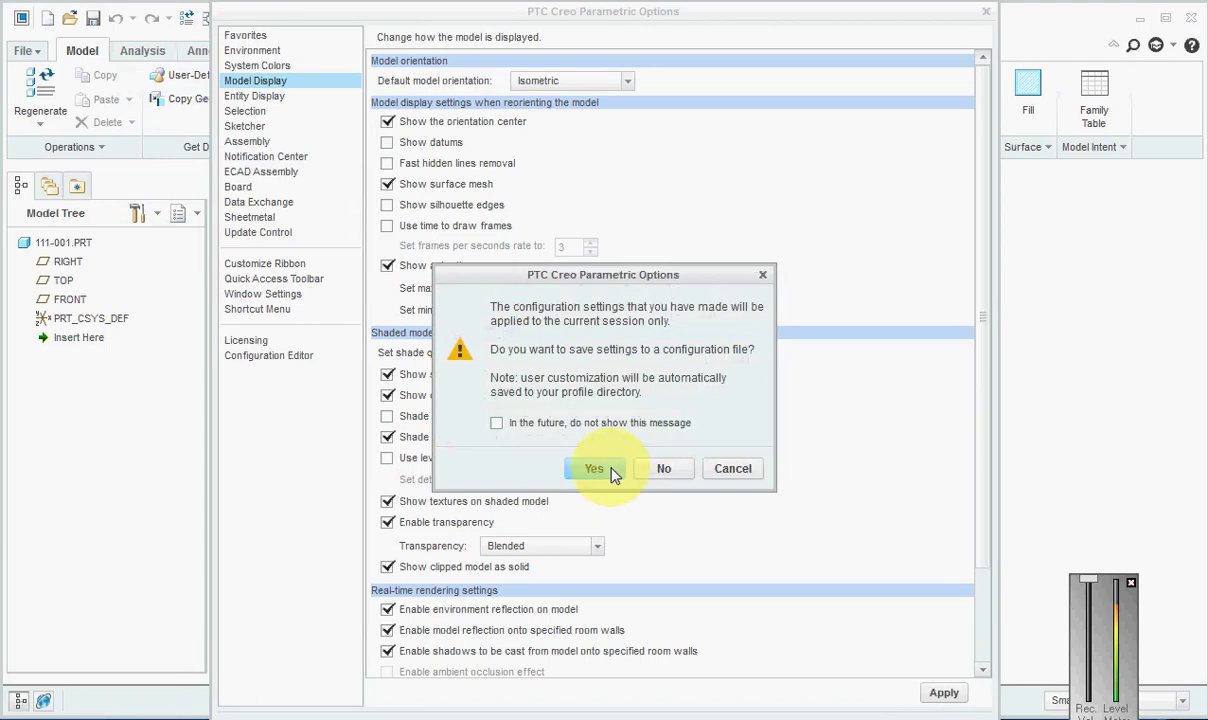
Save the changed settings to config.pro
{"action": "left_click", "coordinate": [615, 472]}
{"action": "left_click", "coordinate": [849, 603]}
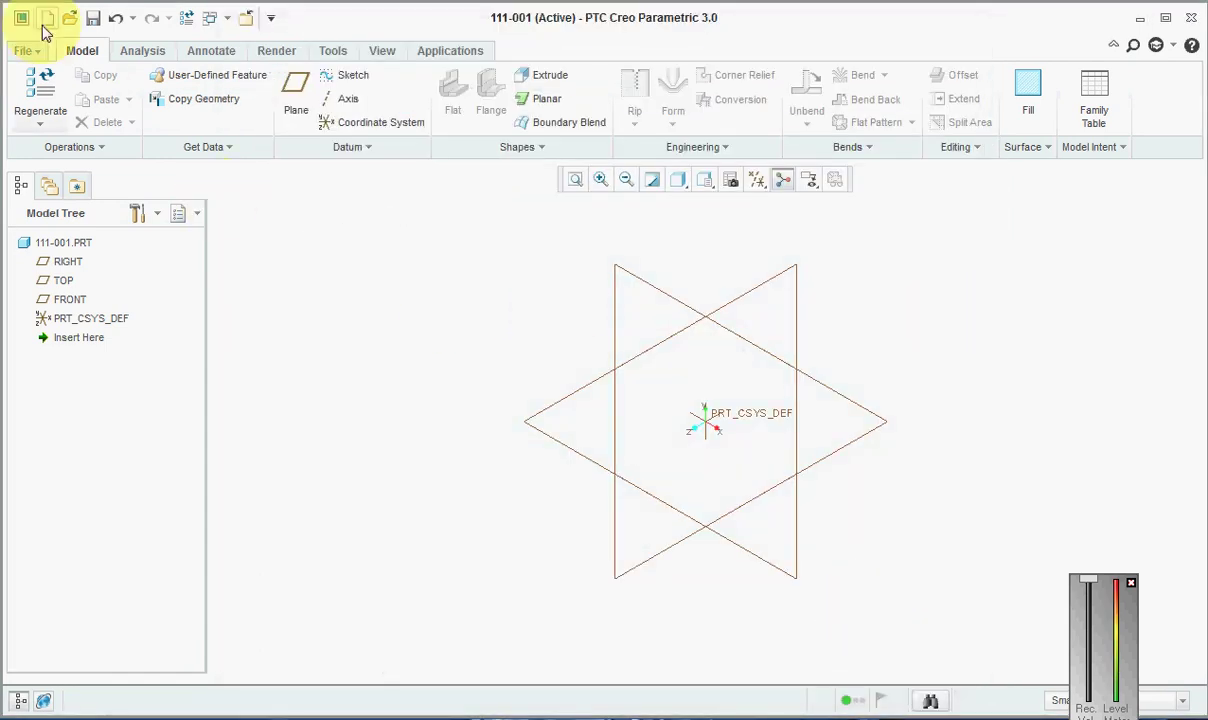
{"action": "left_click", "coordinate": [27, 55]}
Open the drawing 111-001.drw, then go back to the 111-001 part window
{"action": "left_click", "coordinate": [55, 118]}
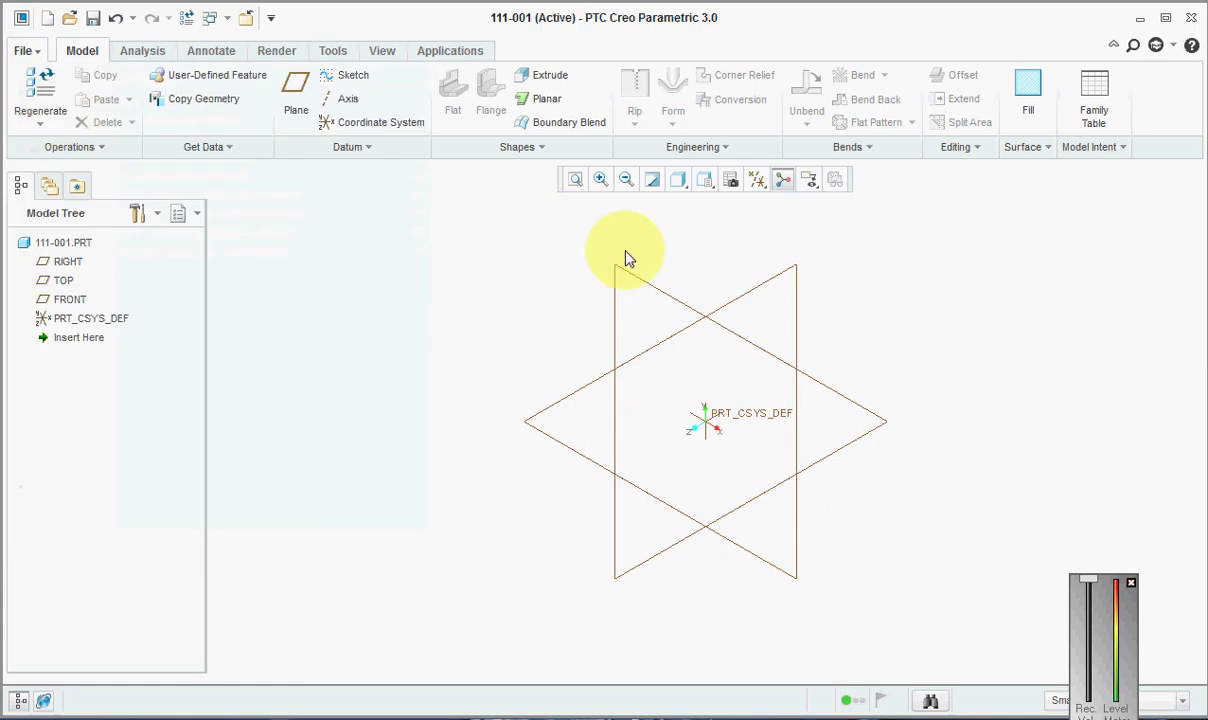
{"action": "left_click", "coordinate": [491, 301]}
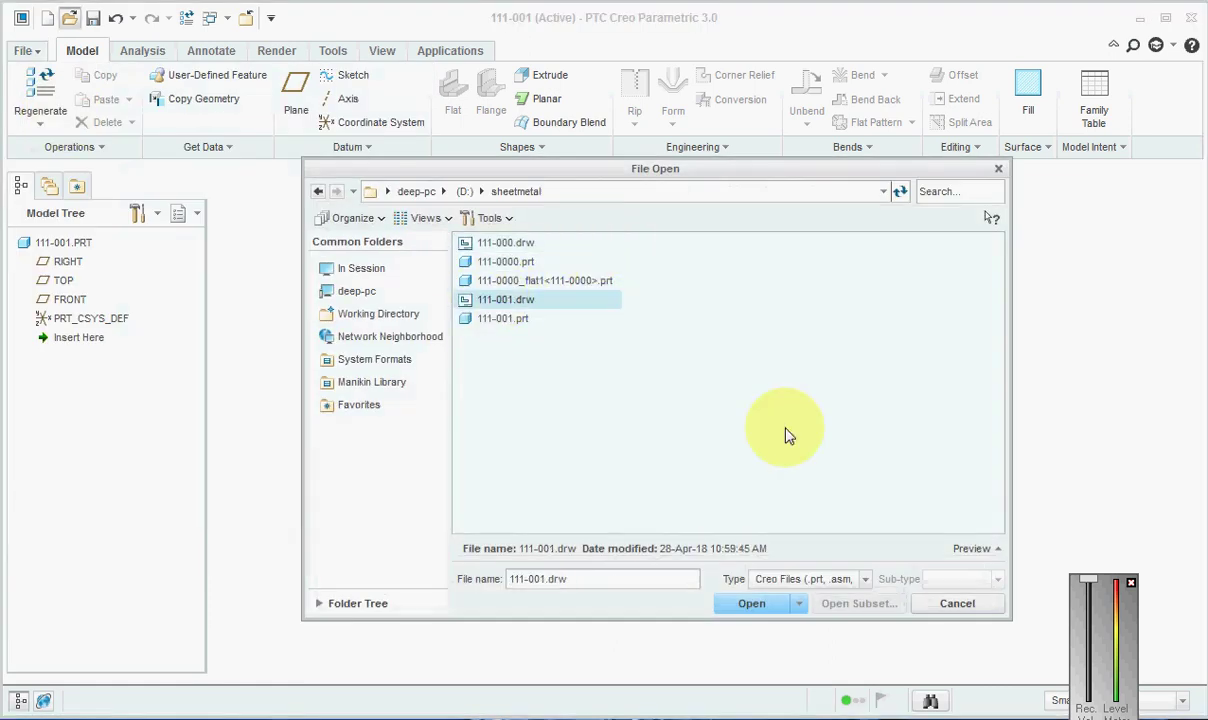
{"action": "left_click", "coordinate": [772, 603]}
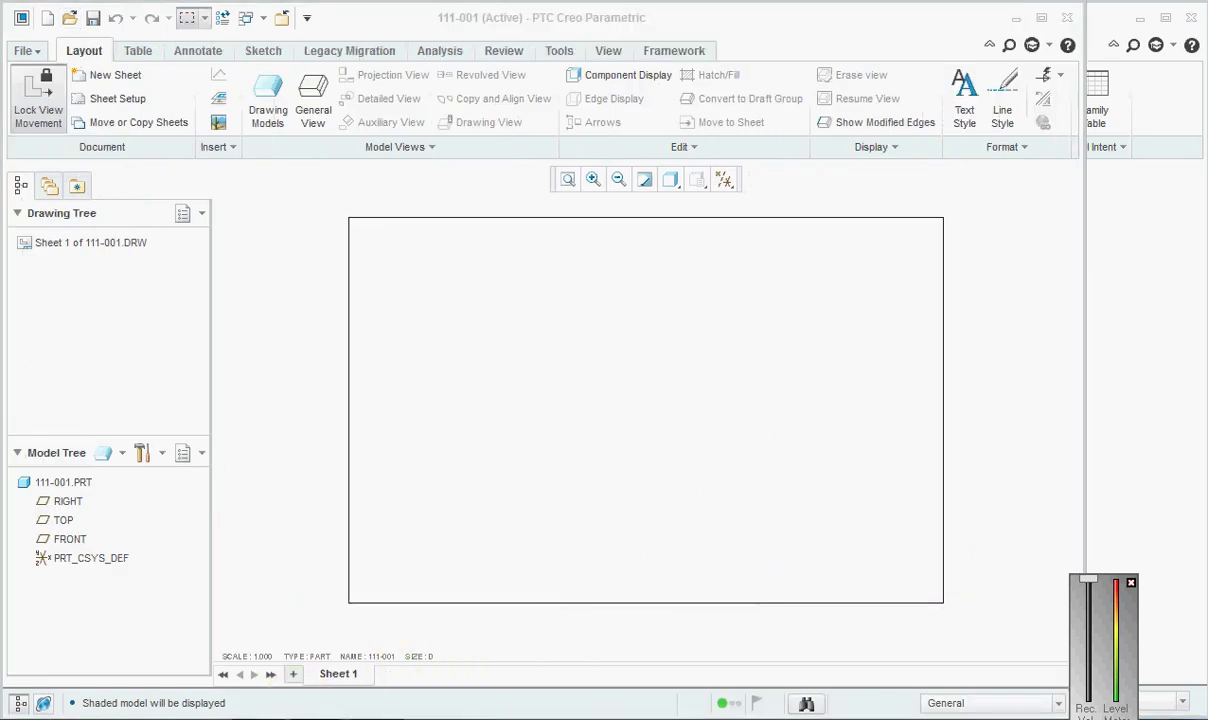
{"action": "mouse_move", "coordinate": [291, 696]}
{"action": "left_click", "coordinate": [394, 570]}
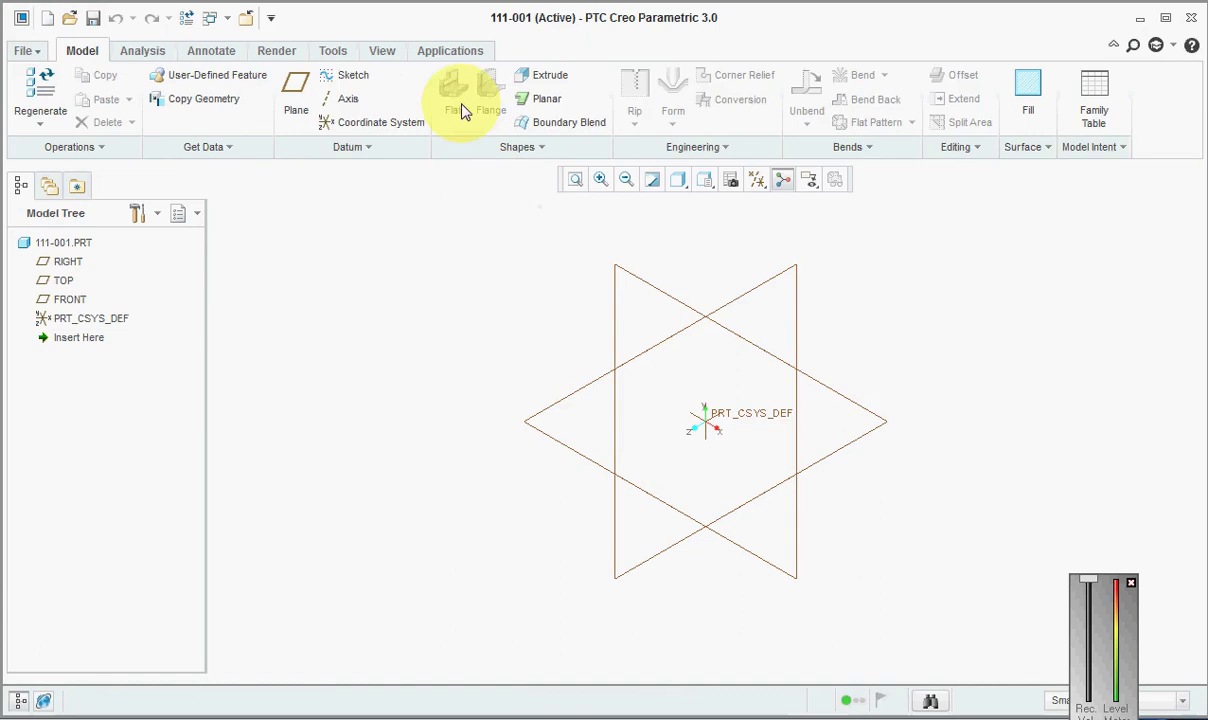
Start a planar wall and sketch a center rectangle at the origin on TOP
{"action": "left_click", "coordinate": [540, 103]}
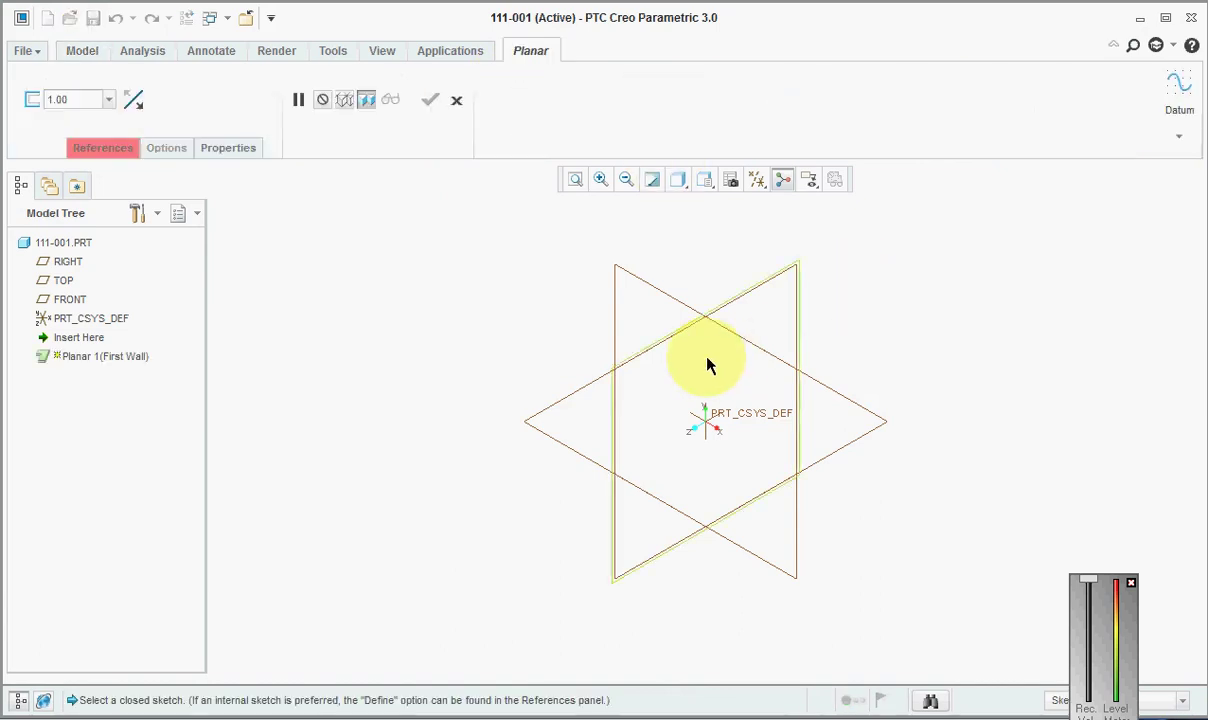
{"action": "left_click", "coordinate": [599, 386]}
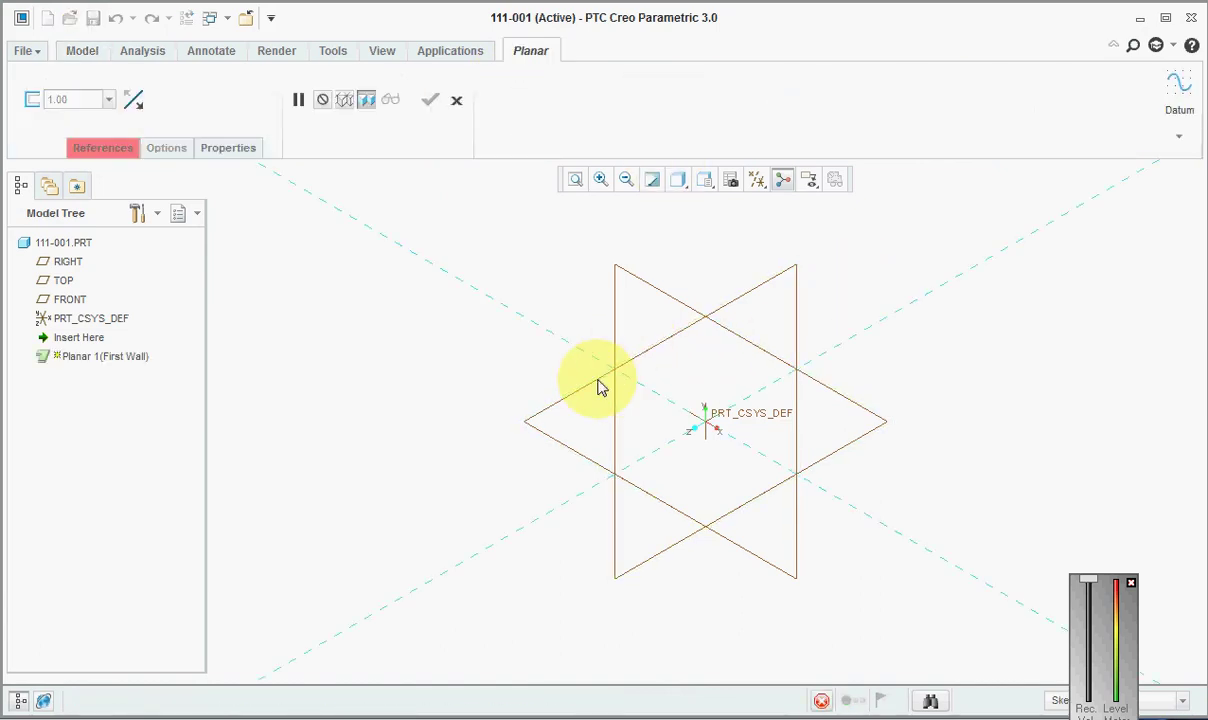
{"action": "left_click", "coordinate": [768, 180]}
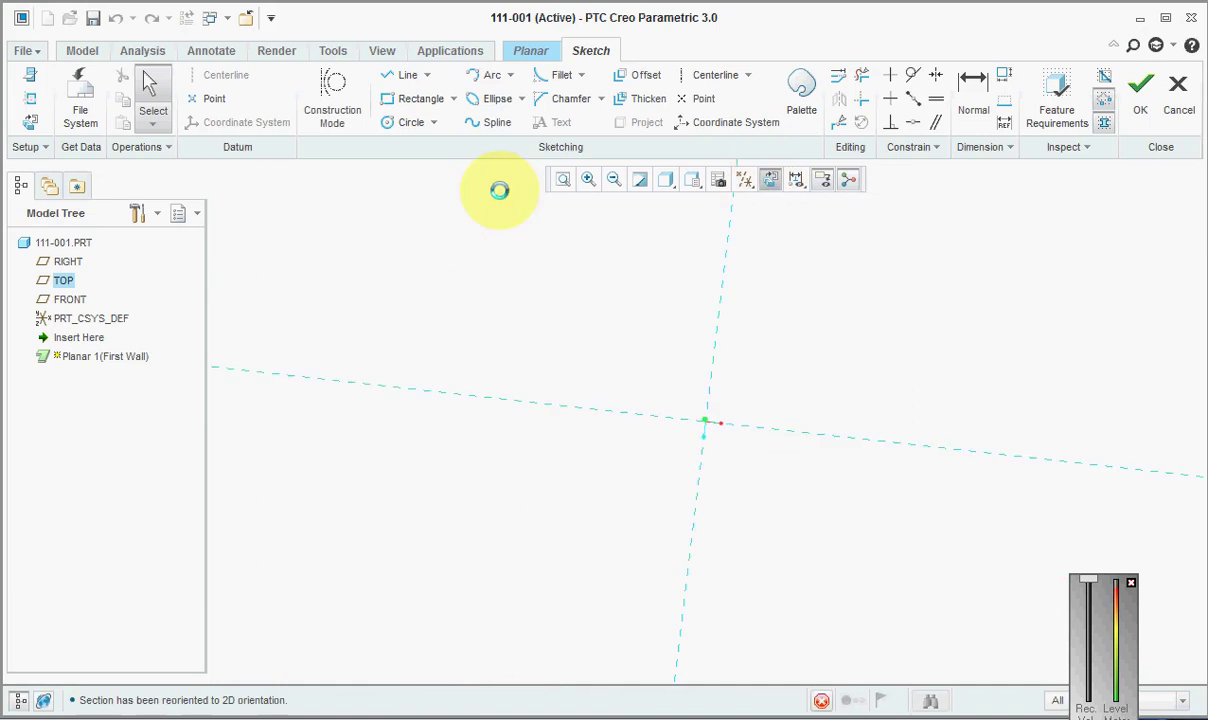
{"action": "left_click", "coordinate": [453, 98]}
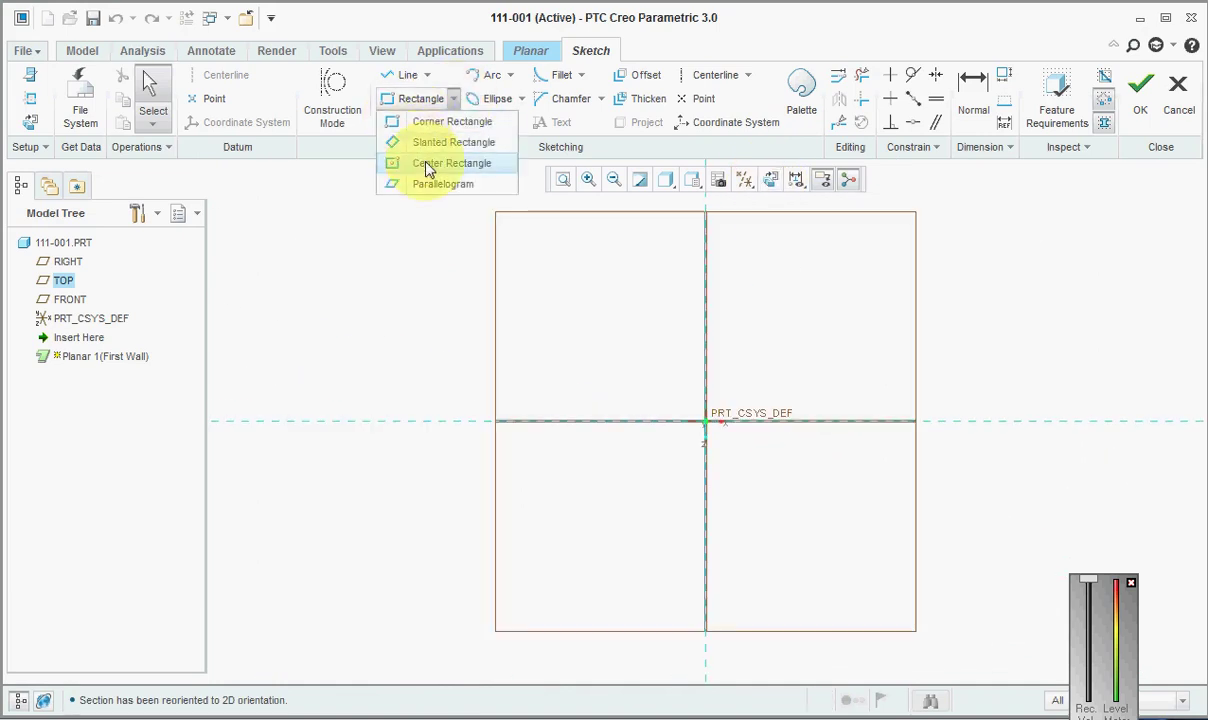
{"action": "left_click", "coordinate": [425, 163]}
{"action": "left_click", "coordinate": [706, 423]}
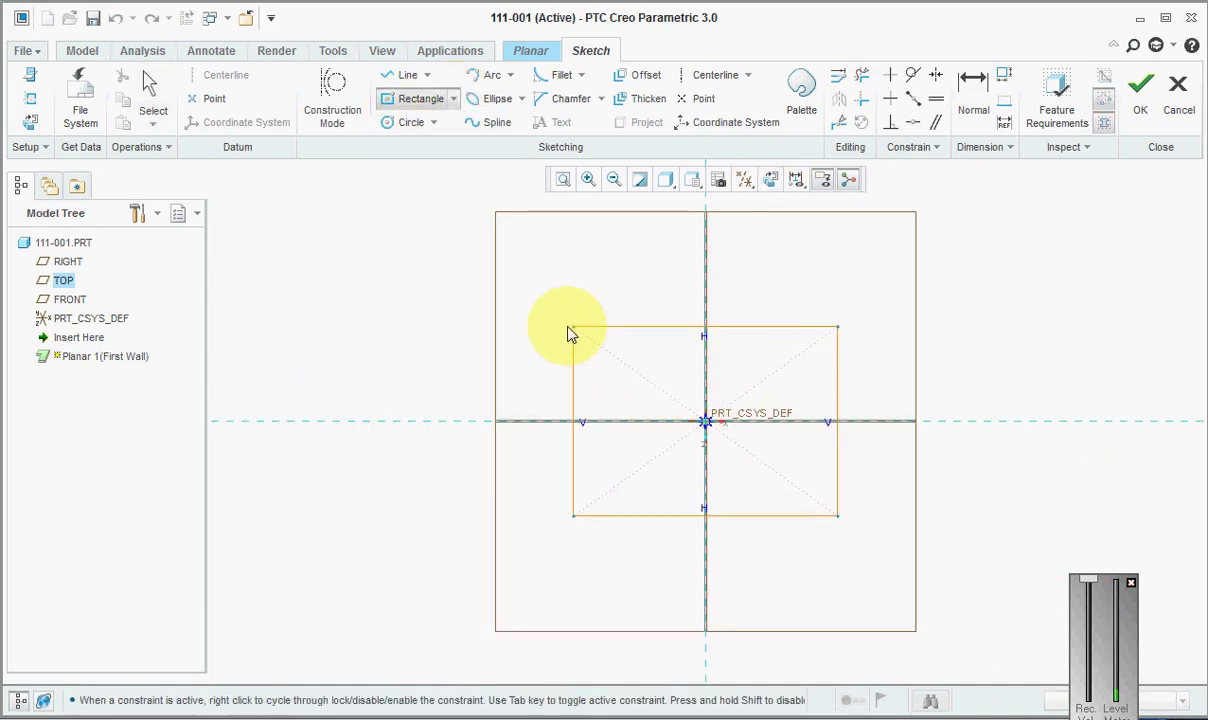
{"action": "left_click", "coordinate": [563, 354]}
{"action": "middle_click", "coordinate": [618, 318]}
Dimension the rectangle 300 by 150 and complete the planar wall
{"action": "double_click", "coordinate": [750, 370]}
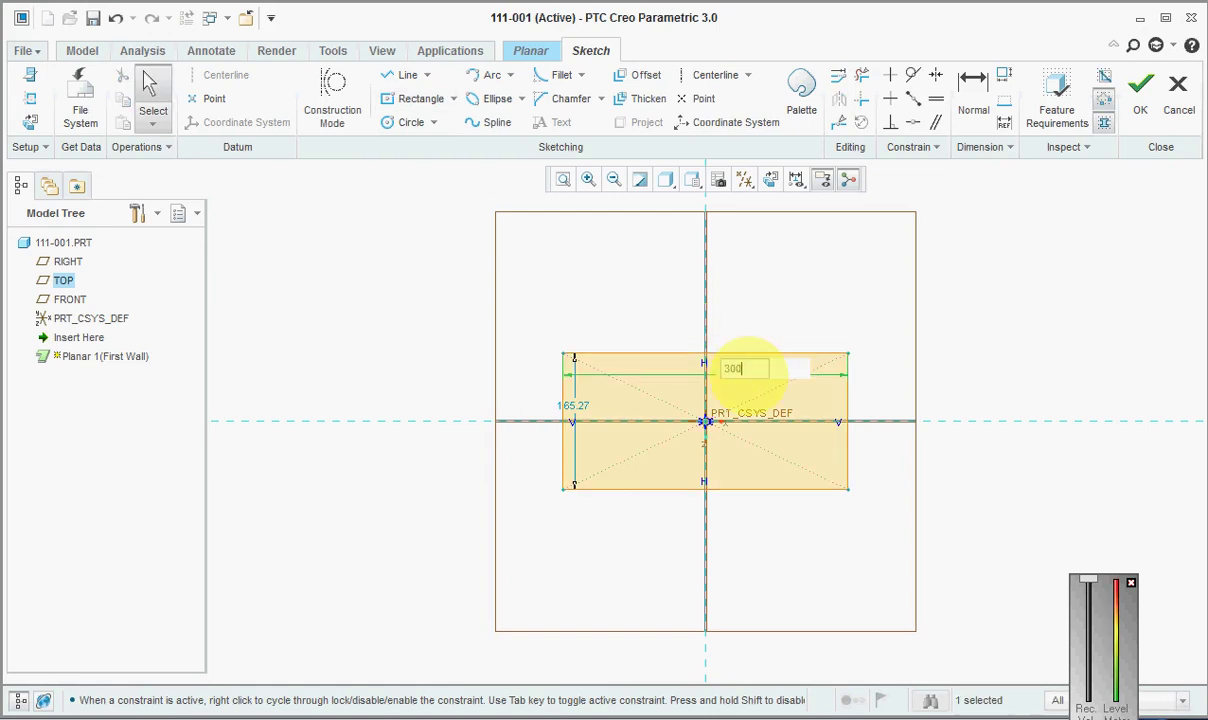
{"action": "type", "text": "300"}
{"action": "key", "text": "Return"}
{"action": "double_click", "coordinate": [488, 388]}
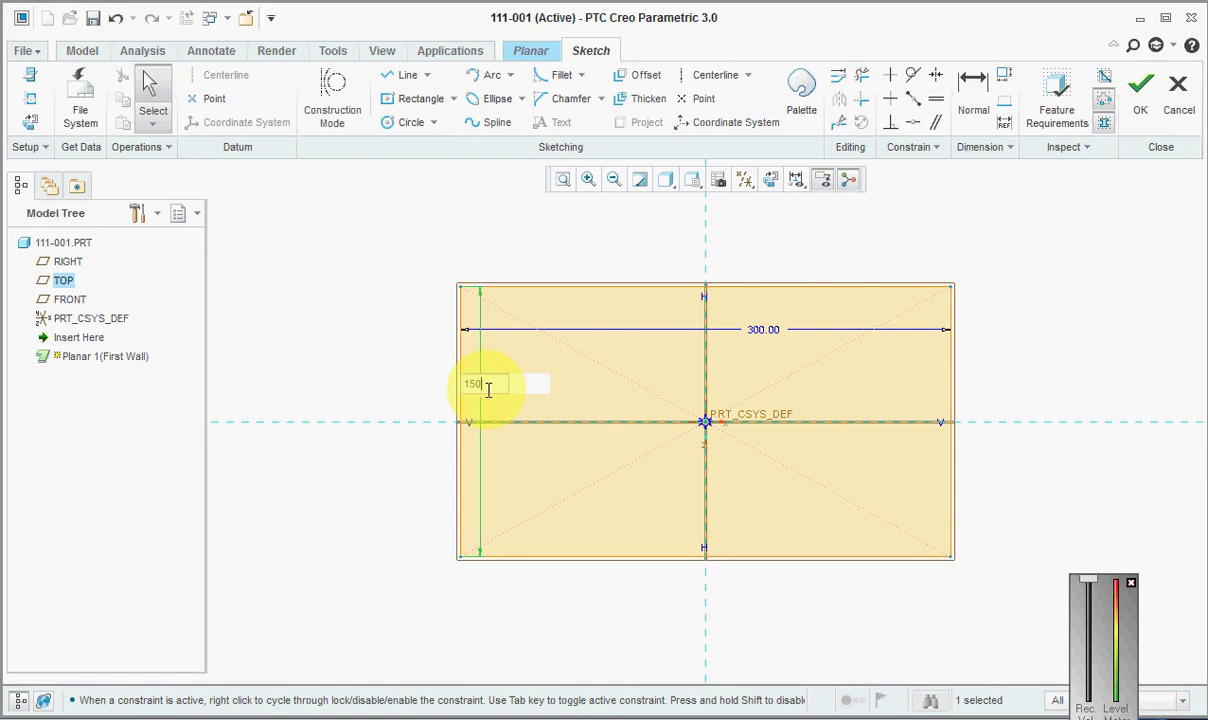
{"action": "type", "text": "150"}
{"action": "key", "text": "Return"}
{"action": "left_click", "coordinate": [1140, 88]}
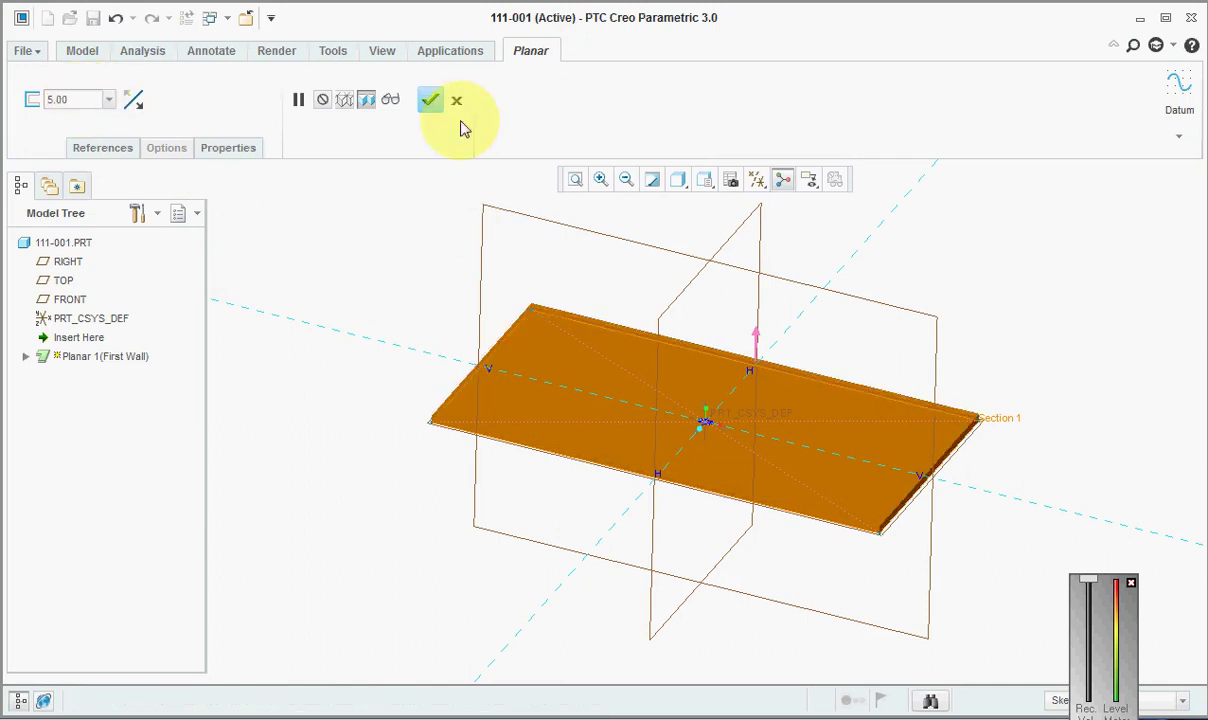
{"action": "left_click", "coordinate": [430, 100]}
Fit the part in the view and display it shaded with edges
{"action": "left_click", "coordinate": [680, 183]}
{"action": "left_click", "coordinate": [688, 192]}
{"action": "left_click", "coordinate": [688, 192]}
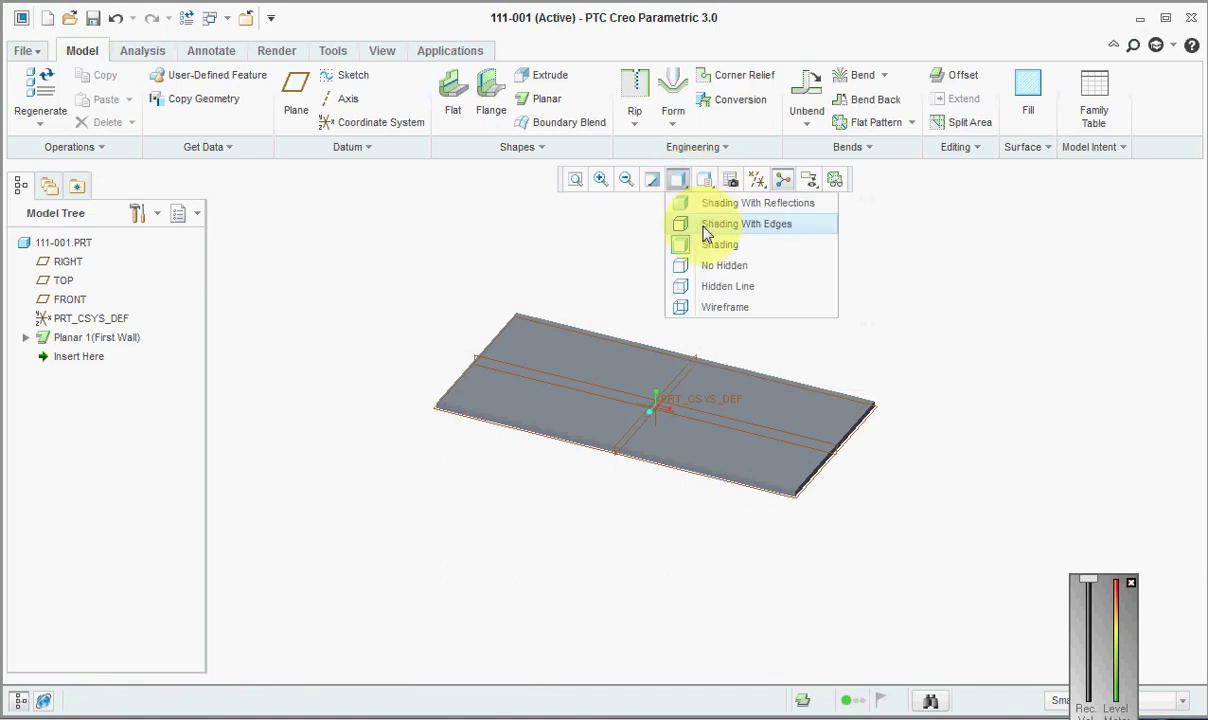
{"action": "left_click", "coordinate": [685, 225]}
{"action": "scroll", "coordinate": [610, 288], "scroll_direction": "up", "scroll_amount": 2}
Add Flat 1 on the plate's right edge with a 70° bend angle
{"action": "left_click", "coordinate": [453, 95]}
{"action": "scroll", "coordinate": [940, 510], "scroll_direction": "up", "scroll_amount": 3}
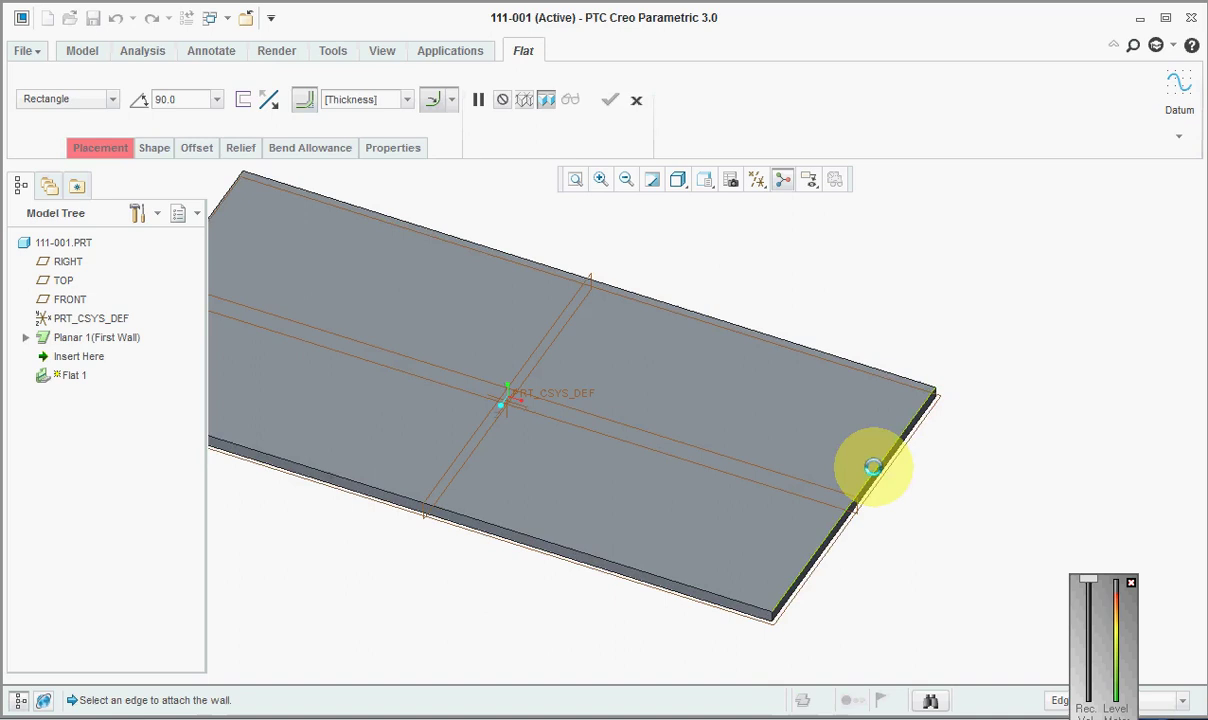
{"action": "left_click", "coordinate": [870, 472]}
{"action": "scroll", "coordinate": [875, 480], "scroll_direction": "down", "scroll_amount": 2}
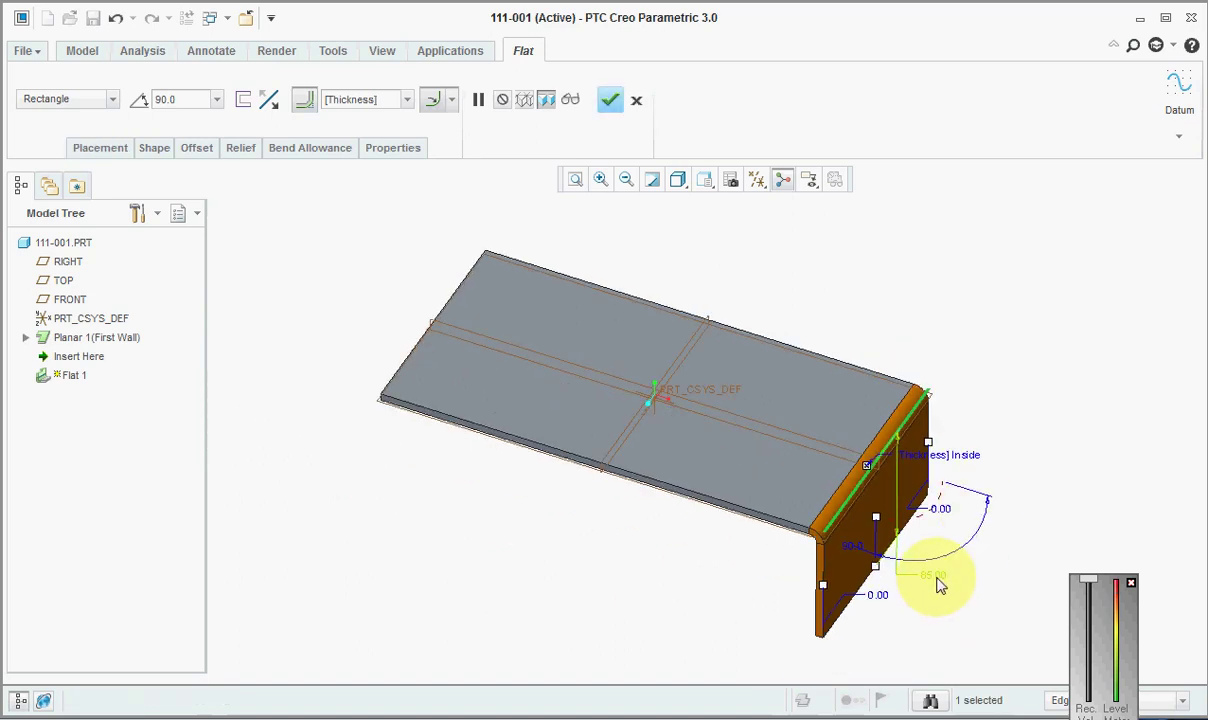
{"action": "mouse_move", "coordinate": [935, 575]}
{"action": "left_mouse_down"}
{"action": "mouse_move", "coordinate": [942, 557]}
{"action": "mouse_move", "coordinate": [911, 512]}
{"action": "mouse_move", "coordinate": [880, 510]}
{"action": "mouse_move", "coordinate": [944, 514]}
{"action": "mouse_move", "coordinate": [932, 580]}
{"action": "left_mouse_up"}
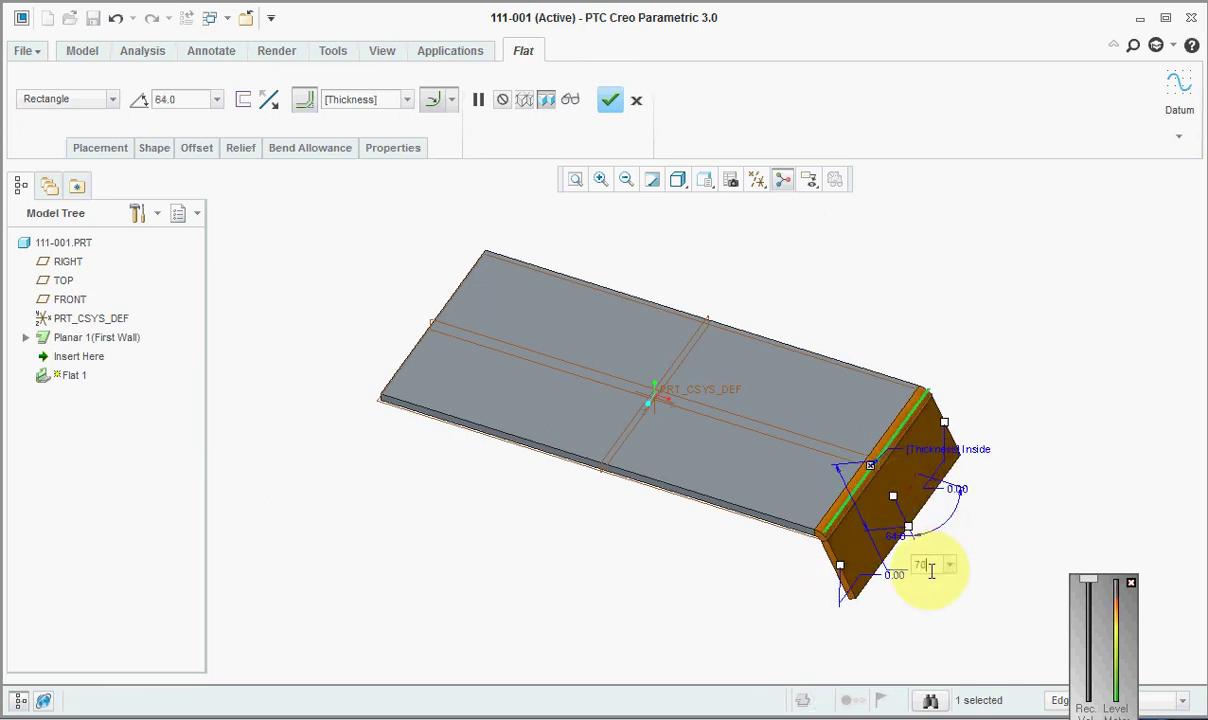
{"action": "left_click_drag", "start_coordinate": [929, 570], "coordinate": [932, 585]}
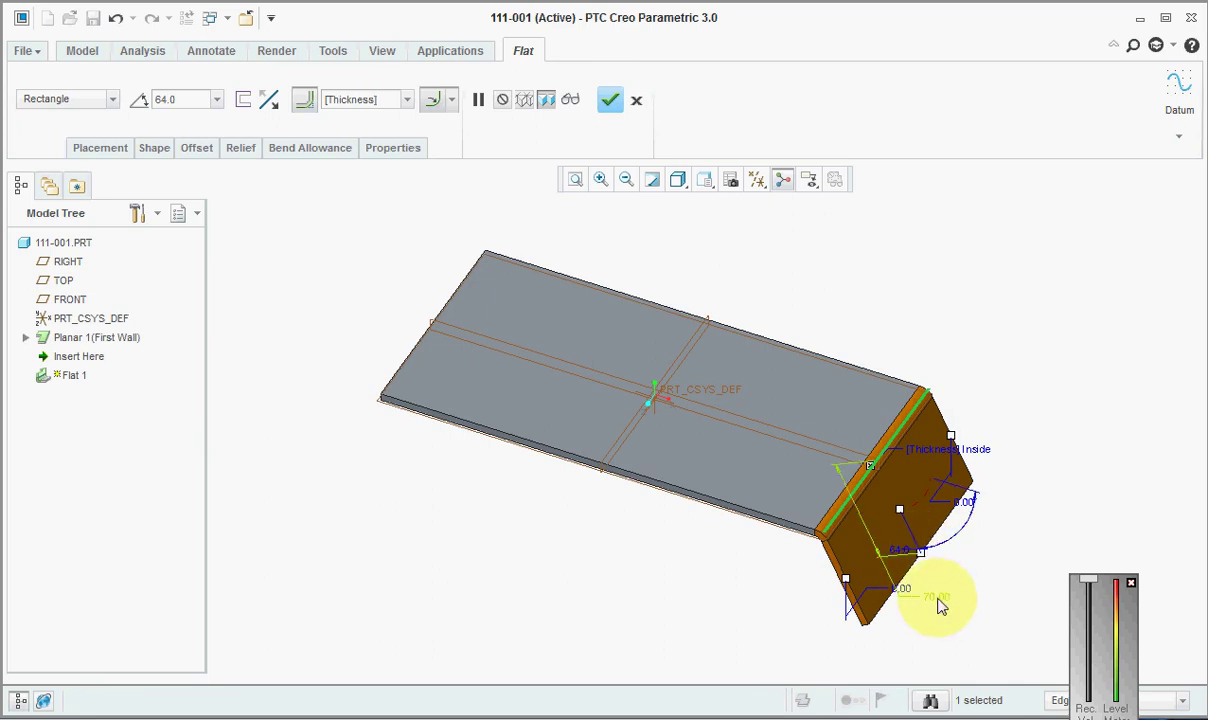
{"action": "scroll", "coordinate": [932, 583], "scroll_direction": "down", "scroll_amount": 3}
{"action": "double_click", "coordinate": [874, 499]}
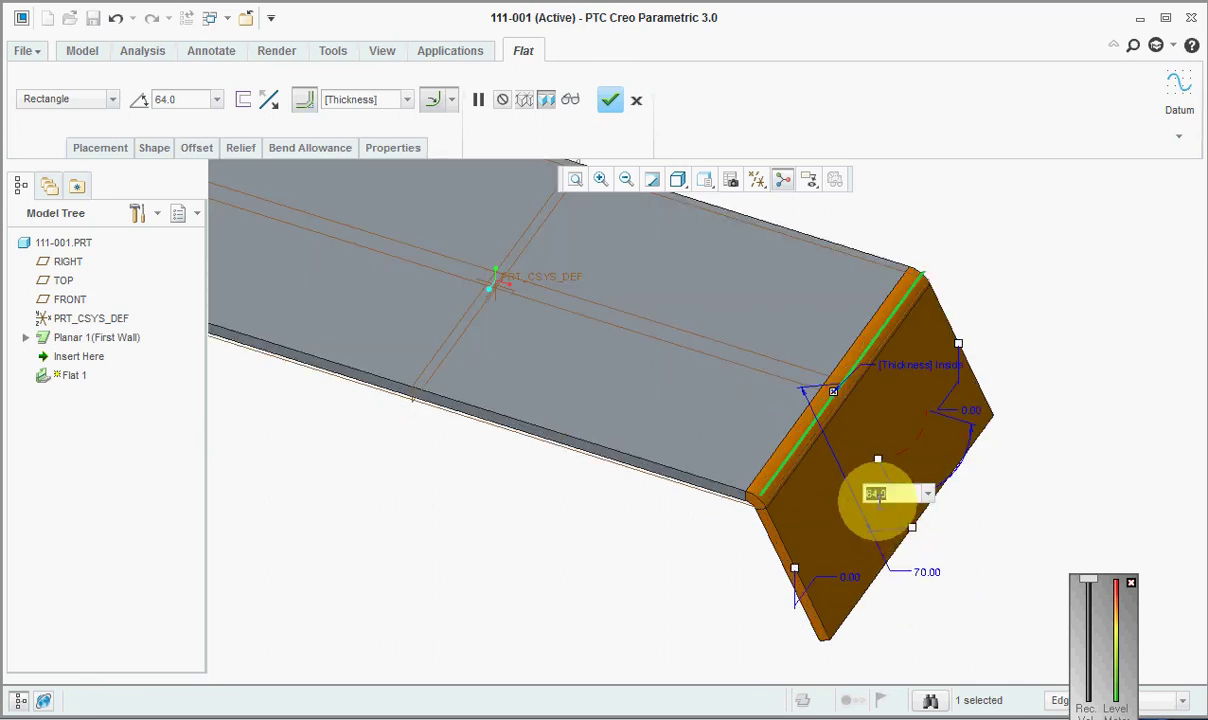
{"action": "key", "text": "Return"}
{"action": "scroll", "coordinate": [998, 558], "scroll_direction": "up", "scroll_amount": 3}
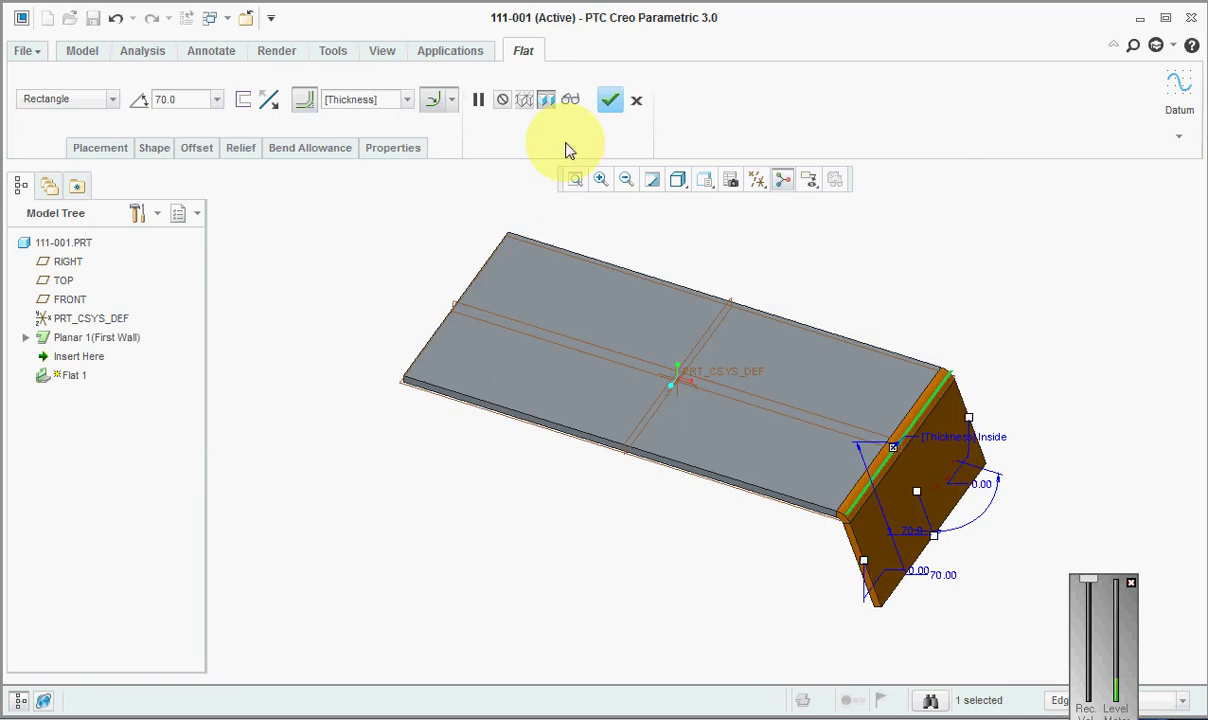
{"action": "left_click", "coordinate": [611, 99]}
{"action": "left_click", "coordinate": [453, 95]}
Attach Flat 2 to the plate's left edge with a 60° angle and 90 length
{"action": "middle_click_drag", "start_coordinate": [456, 307], "coordinate": [412, 313]}
{"action": "left_click", "coordinate": [516, 316]}
{"action": "scroll", "coordinate": [458, 350], "scroll_direction": "up", "scroll_amount": 3}
{"action": "scroll", "coordinate": [509, 275], "scroll_direction": "down", "scroll_amount": 3}
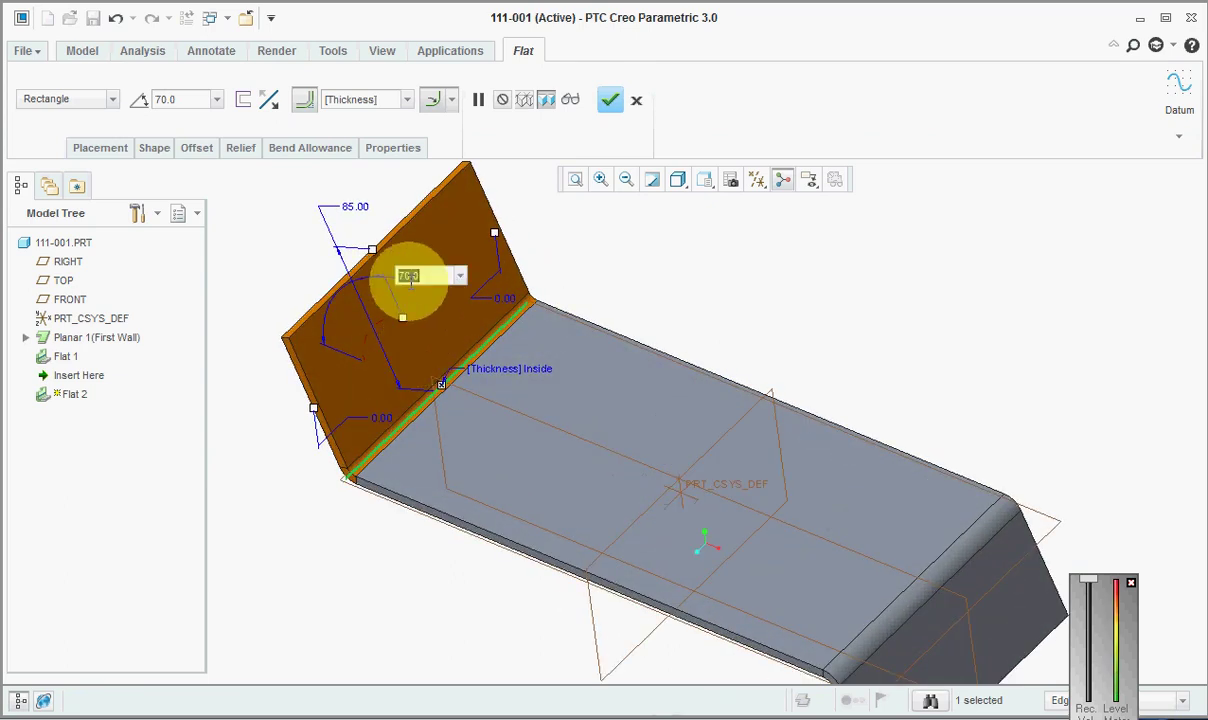
{"action": "key", "text": "Return"}
{"action": "double_click", "coordinate": [332, 210]}
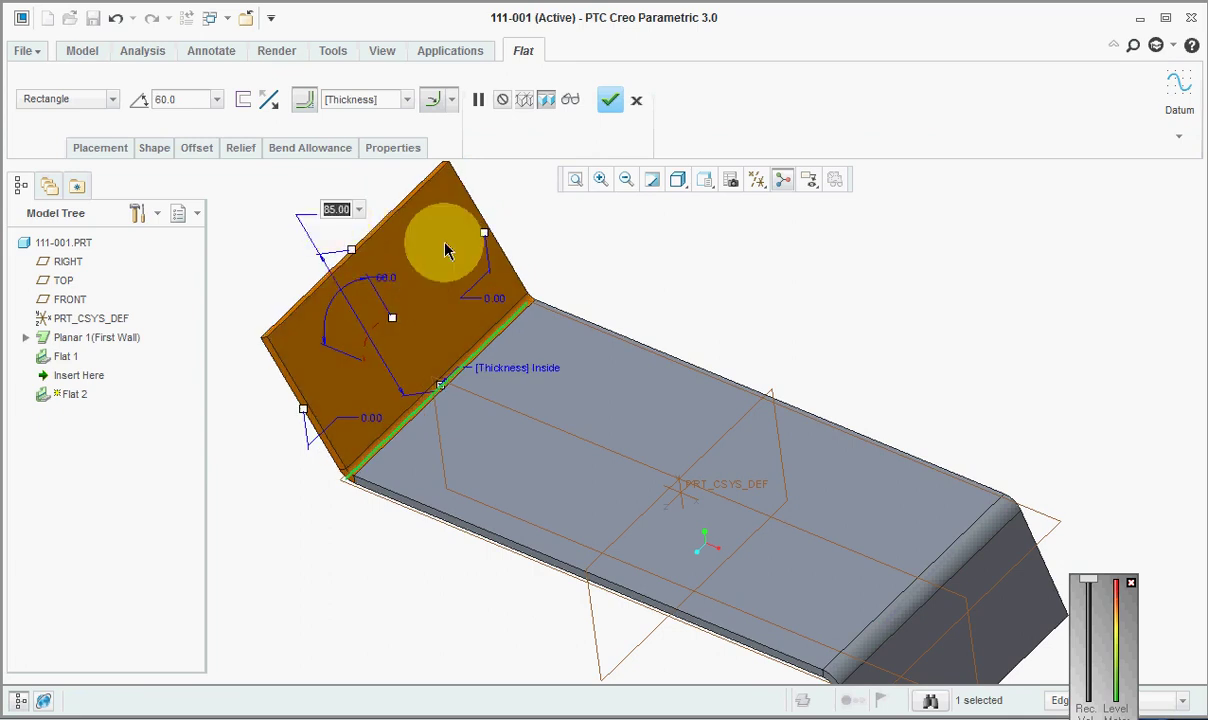
{"action": "type", "text": "90"}
{"action": "key", "text": "Return"}
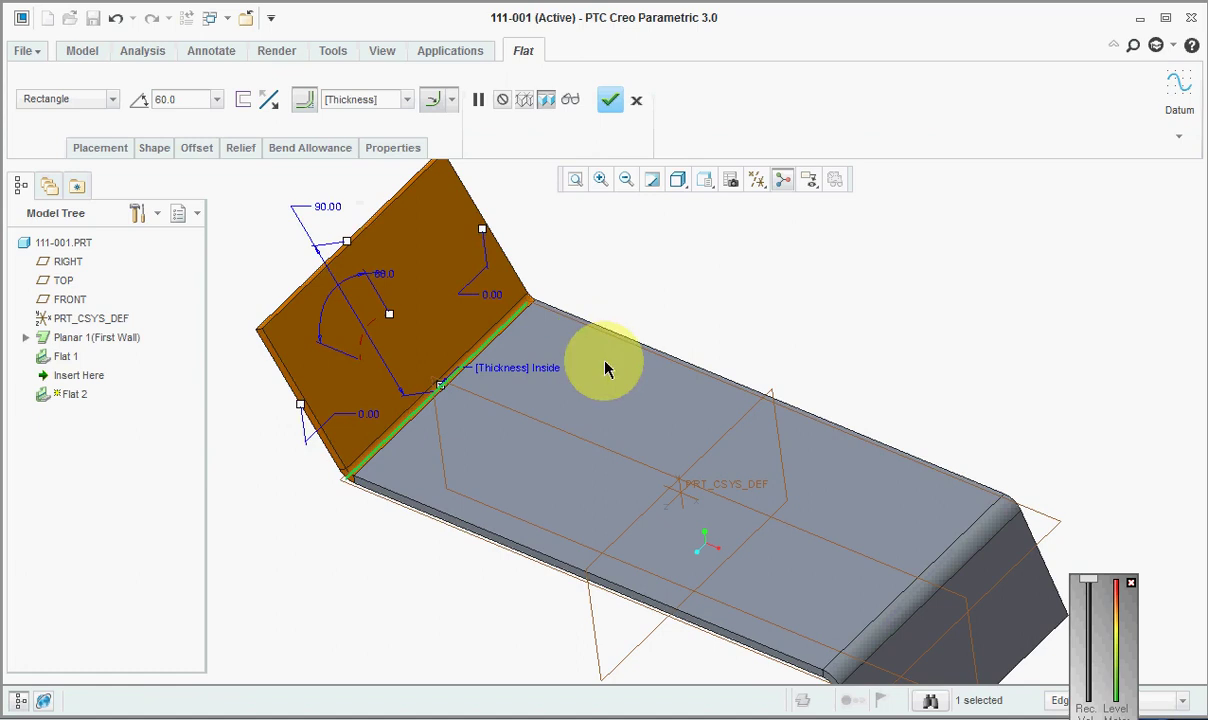
{"action": "key", "text": "ctrl+d"}
{"action": "left_click", "coordinate": [610, 100]}
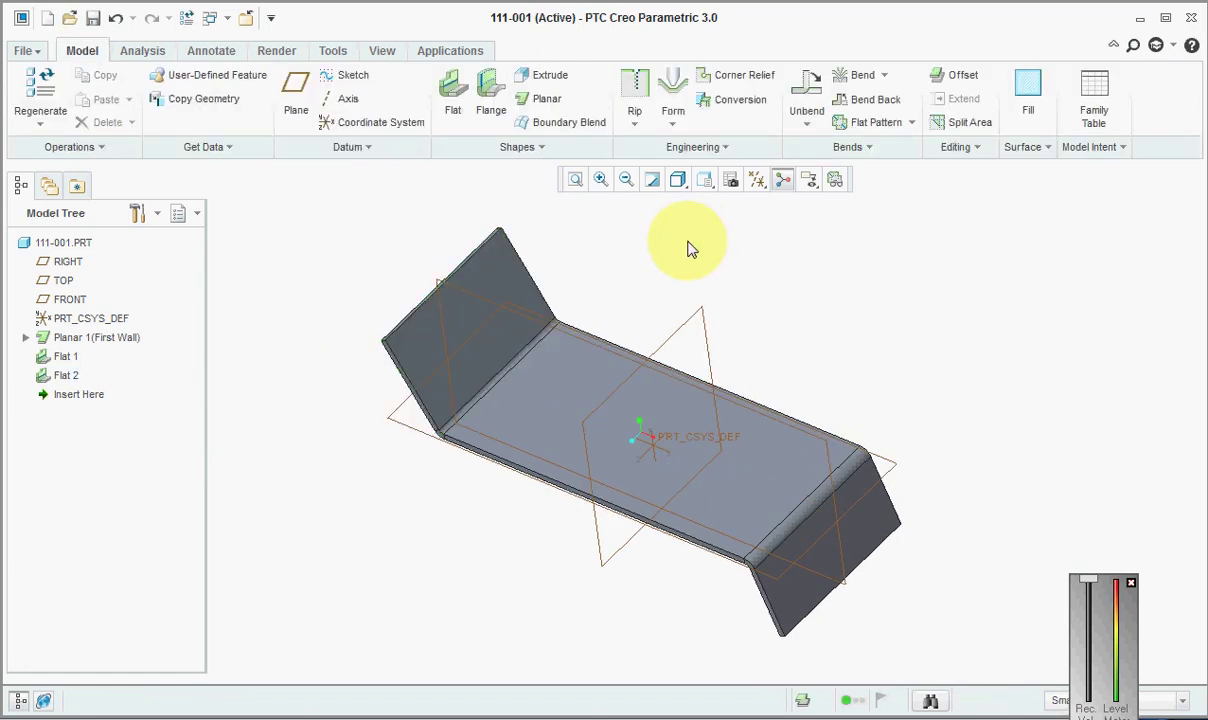
{"action": "left_click", "coordinate": [490, 95]}
Place a flange on the long front edge, inset 14.70 and -12.10, height 60
{"action": "scroll", "coordinate": [645, 543], "scroll_direction": "up", "scroll_amount": 3}
{"action": "scroll", "coordinate": [655, 525], "scroll_direction": "up", "scroll_amount": 2}
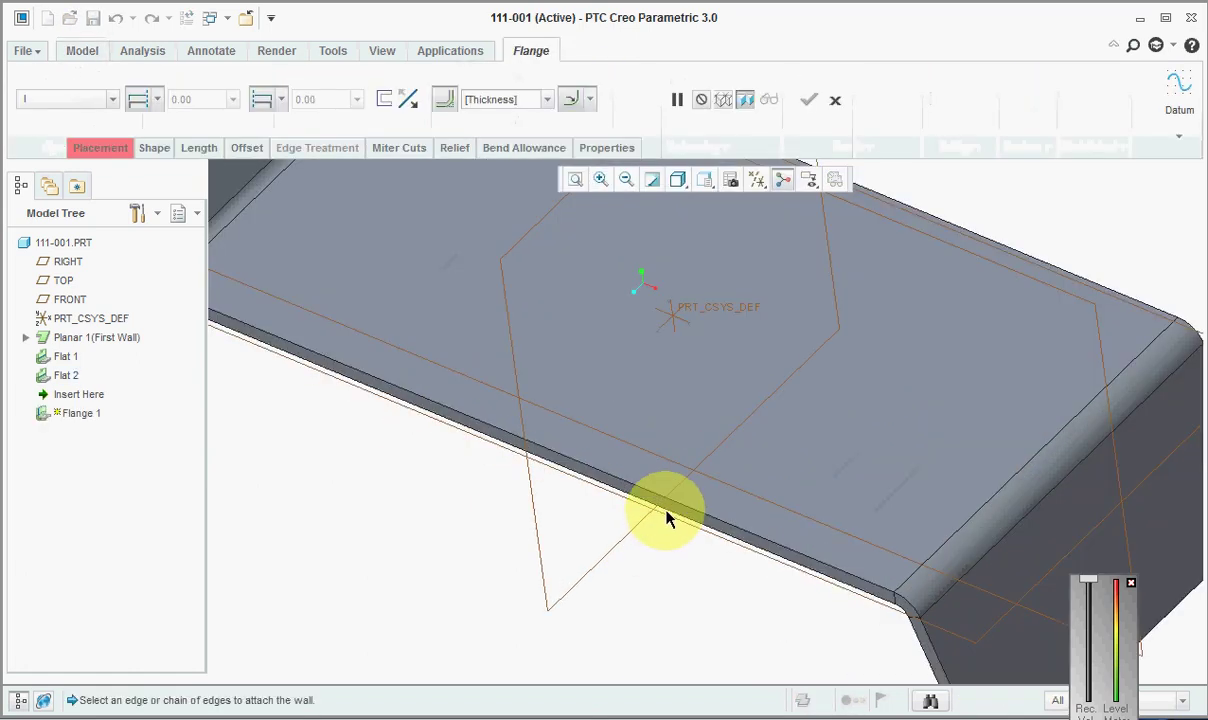
{"action": "left_click", "coordinate": [660, 512]}
{"action": "scroll", "coordinate": [600, 593], "scroll_direction": "down", "scroll_amount": 2}
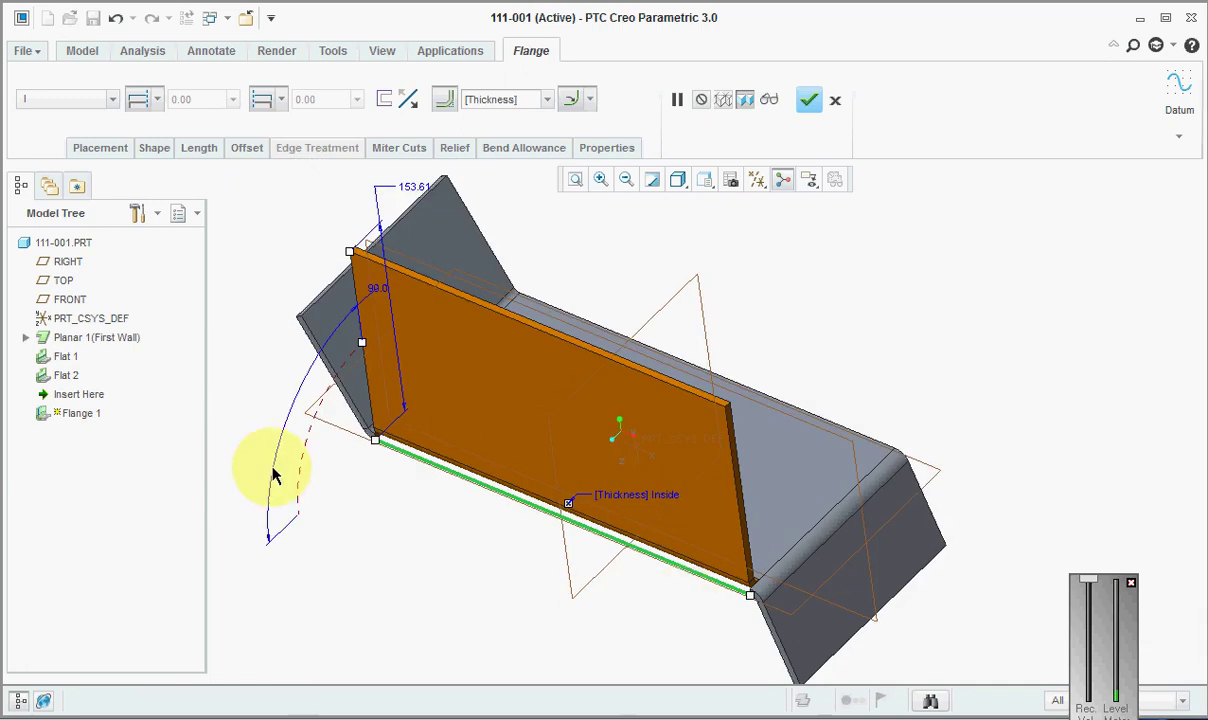
{"action": "scroll", "coordinate": [396, 450], "scroll_direction": "up", "scroll_amount": 2}
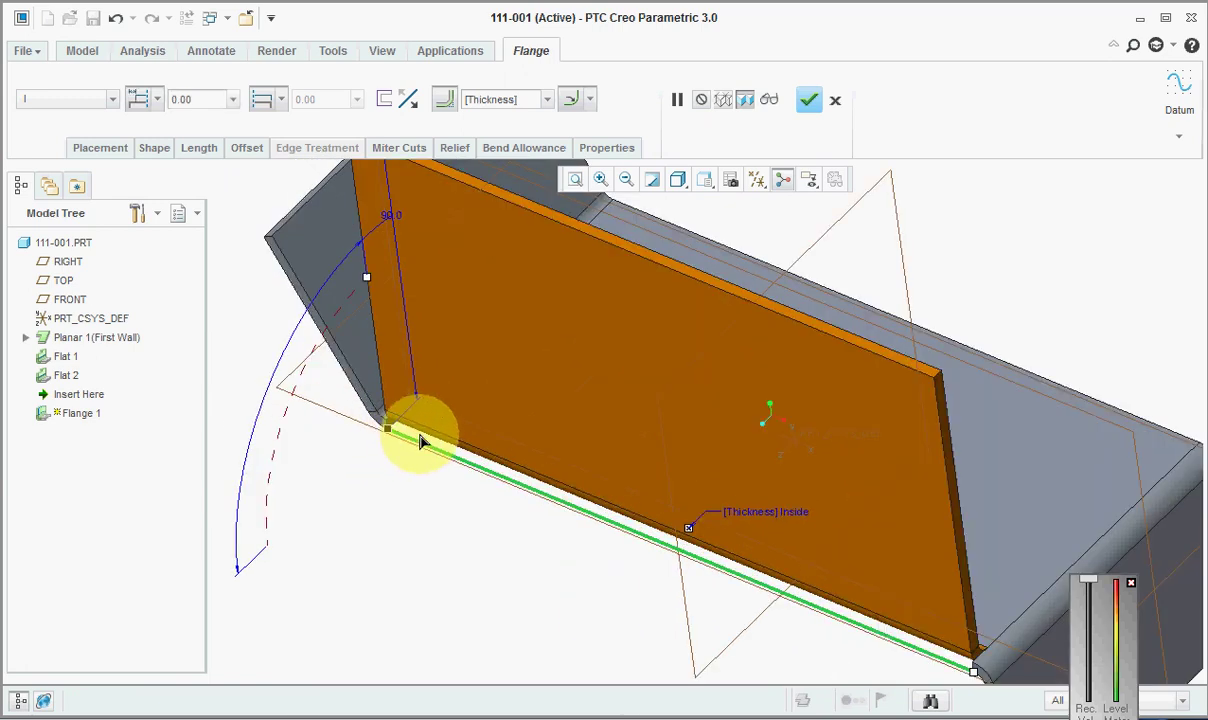
{"action": "left_click_drag", "start_coordinate": [390, 440], "coordinate": [420, 440]}
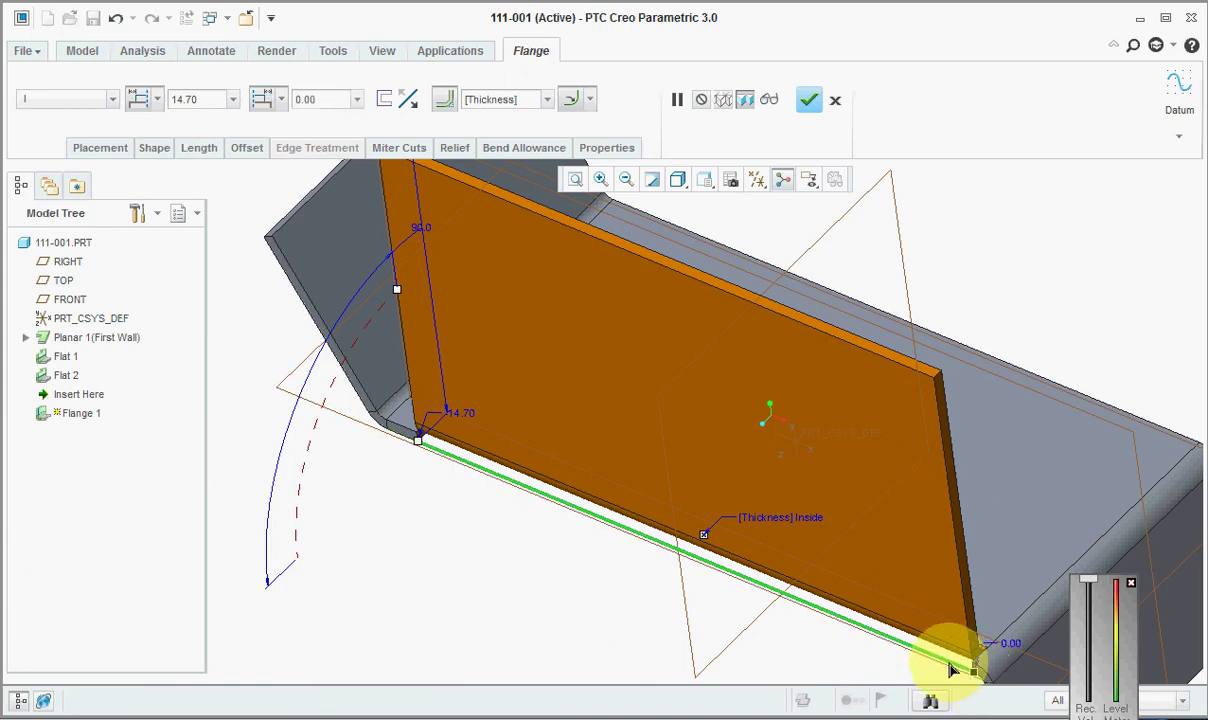
{"action": "left_click_drag", "start_coordinate": [952, 669], "coordinate": [946, 660]}
{"action": "middle_click_drag", "start_coordinate": [620, 612], "coordinate": [510, 418]}
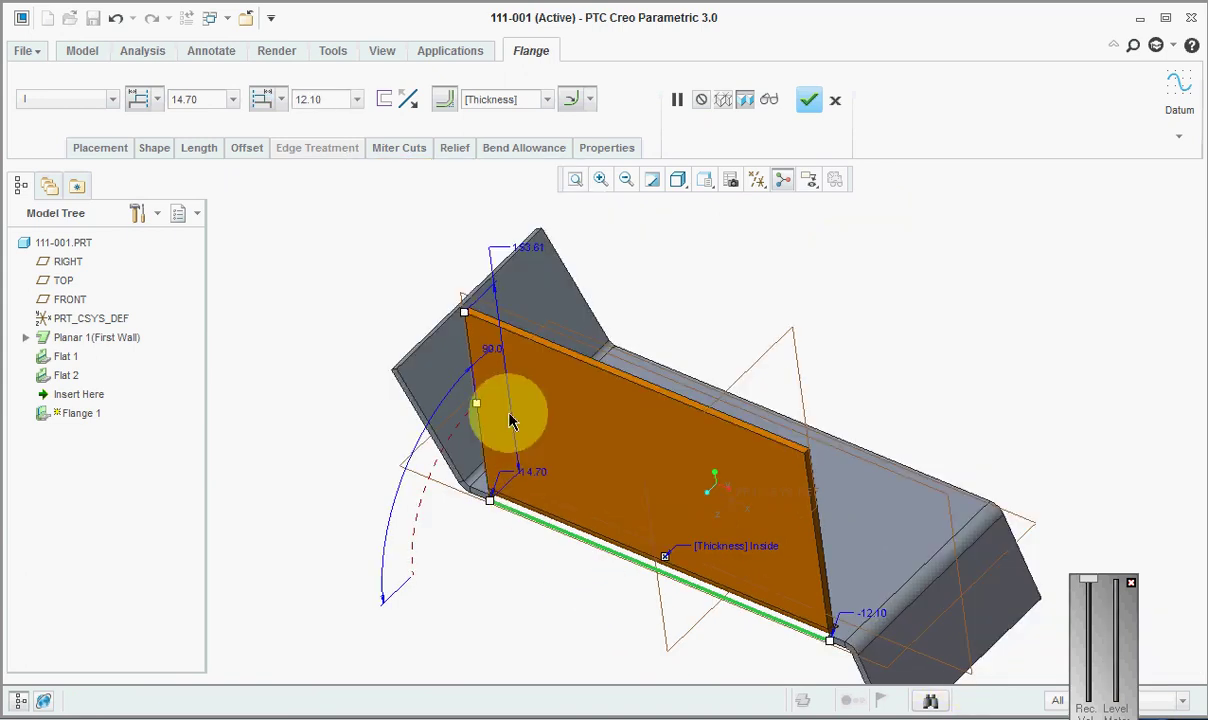
{"action": "double_click", "coordinate": [535, 252]}
{"action": "type", "text": "60"}
{"action": "key", "text": "Return"}
Give the flange Obround bend relief and complete Flange 1
{"action": "scroll", "coordinate": [547, 588], "scroll_direction": "up", "scroll_amount": 2}
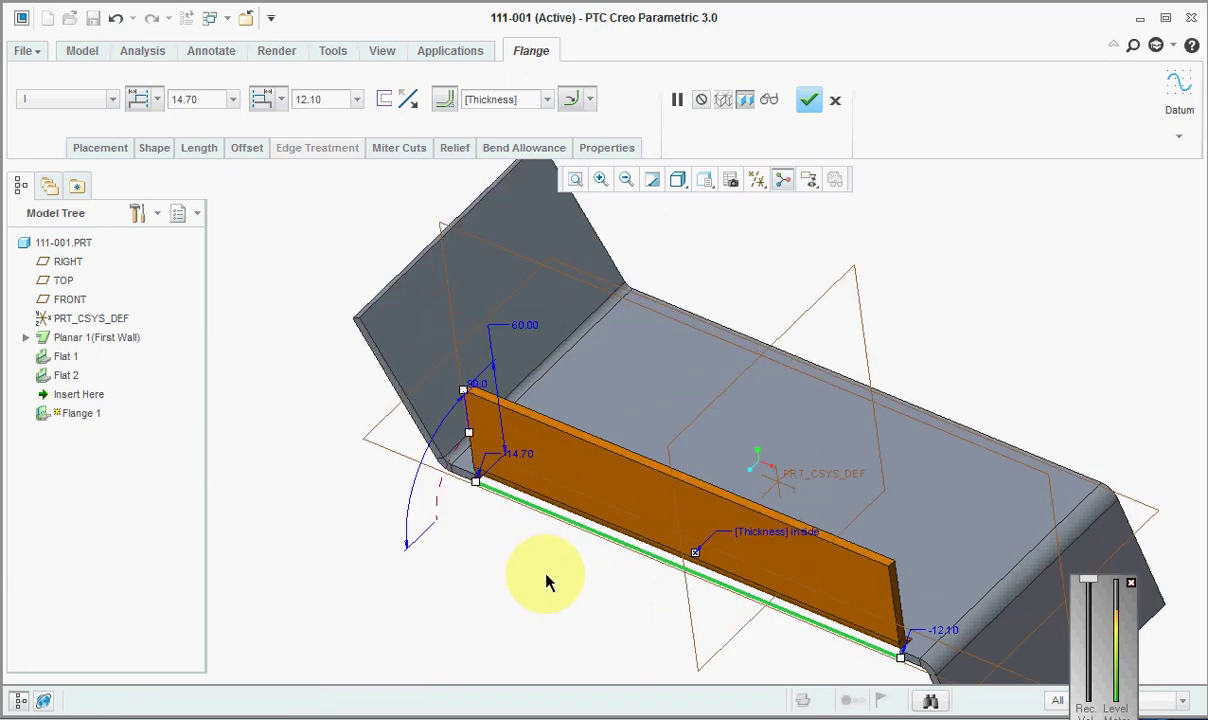
{"action": "left_click", "coordinate": [452, 147]}
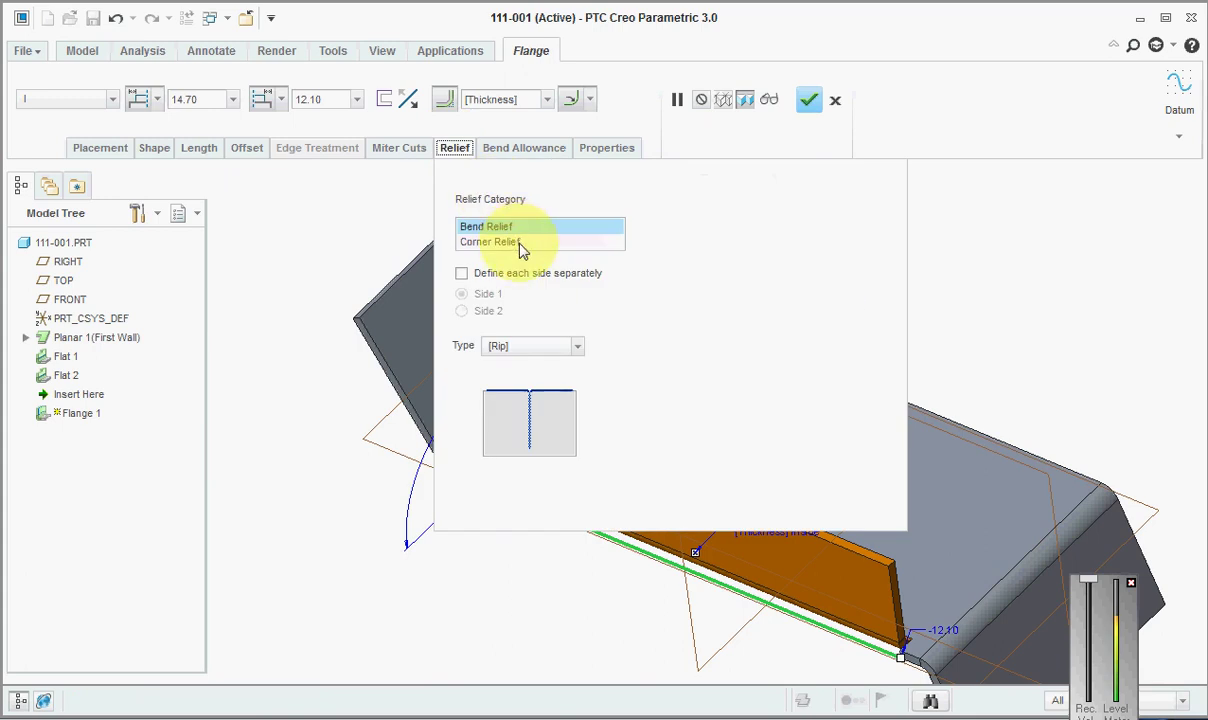
{"action": "left_click", "coordinate": [534, 347]}
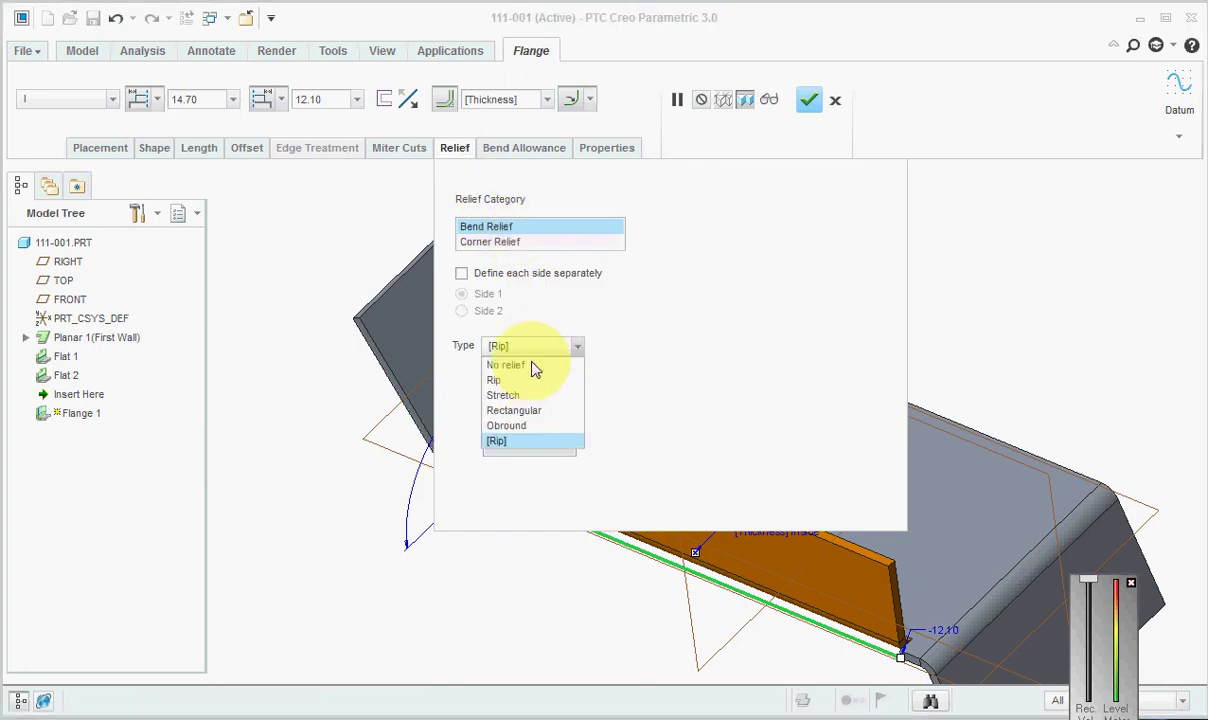
{"action": "left_click", "coordinate": [527, 428]}
{"action": "left_click", "coordinate": [808, 99]}
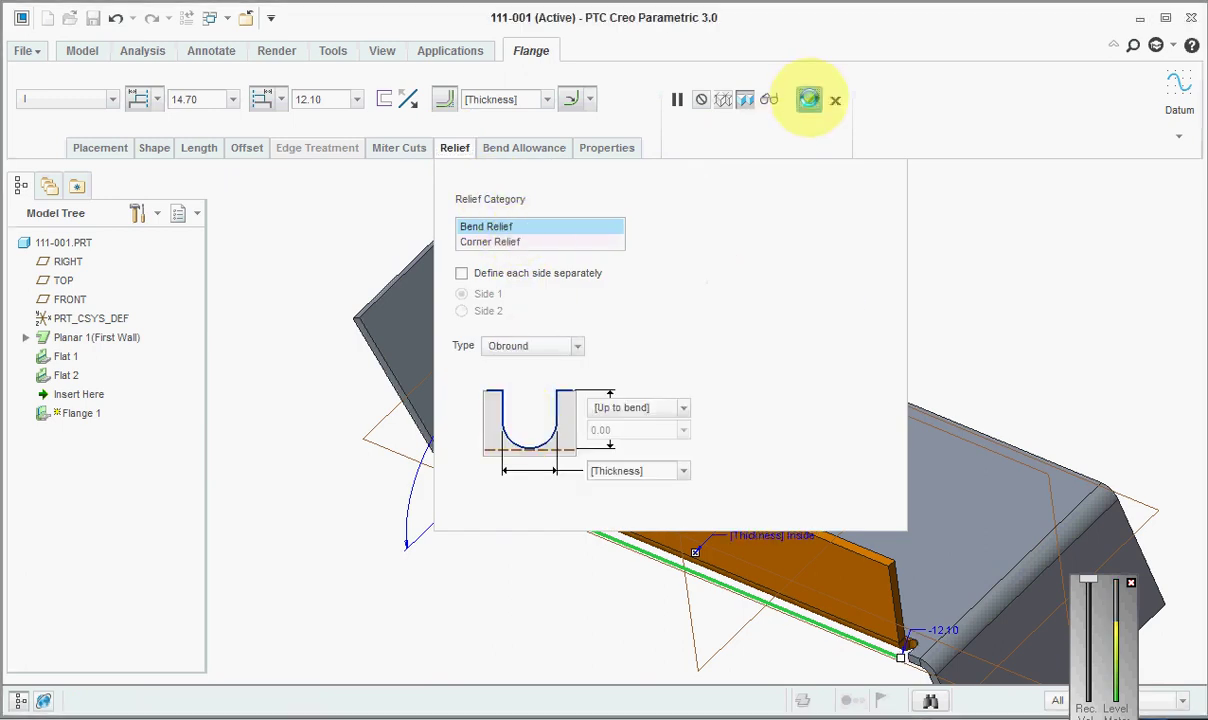
{"action": "left_click", "coordinate": [410, 418]}
{"action": "key", "text": "ctrl+d"}
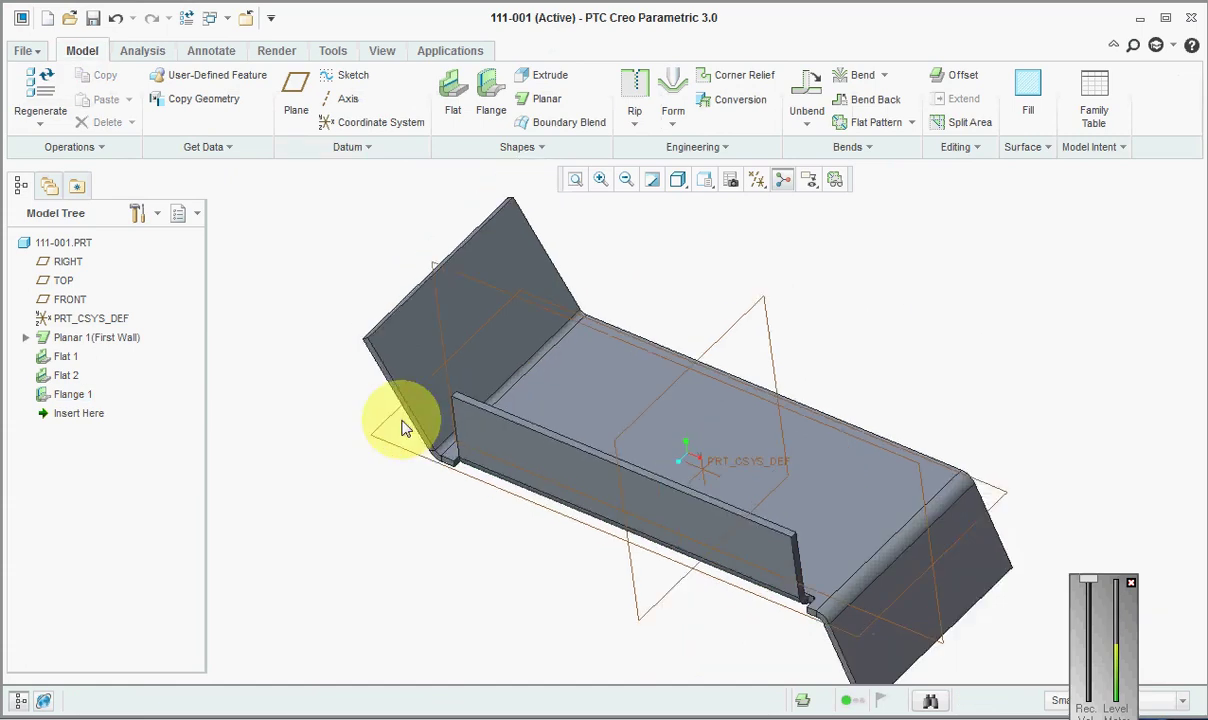
{"action": "left_click", "coordinate": [1035, 641]}
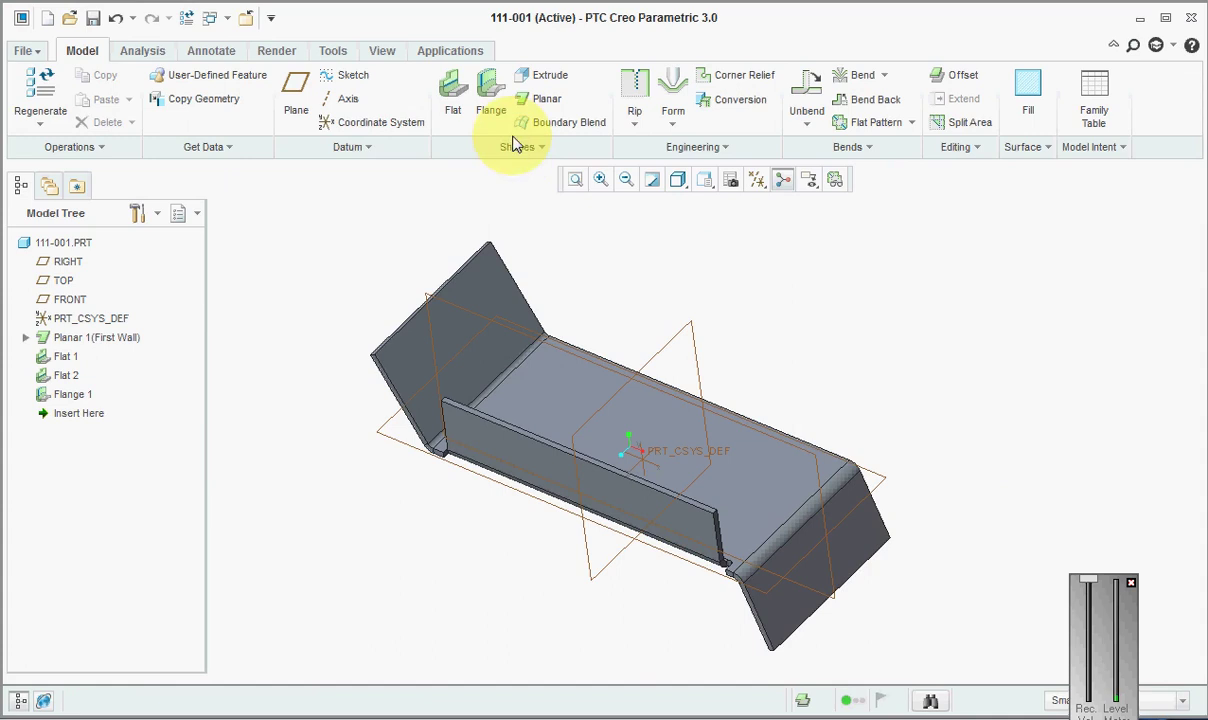
Place Flange 2 on the opposite long edge with length 60 and a 50° bend
{"action": "left_click", "coordinate": [488, 92]}
{"action": "middle_click_drag", "start_coordinate": [597, 430], "coordinate": [647, 337]}
{"action": "left_click", "coordinate": [700, 374]}
{"action": "double_click", "coordinate": [1044, 410]}
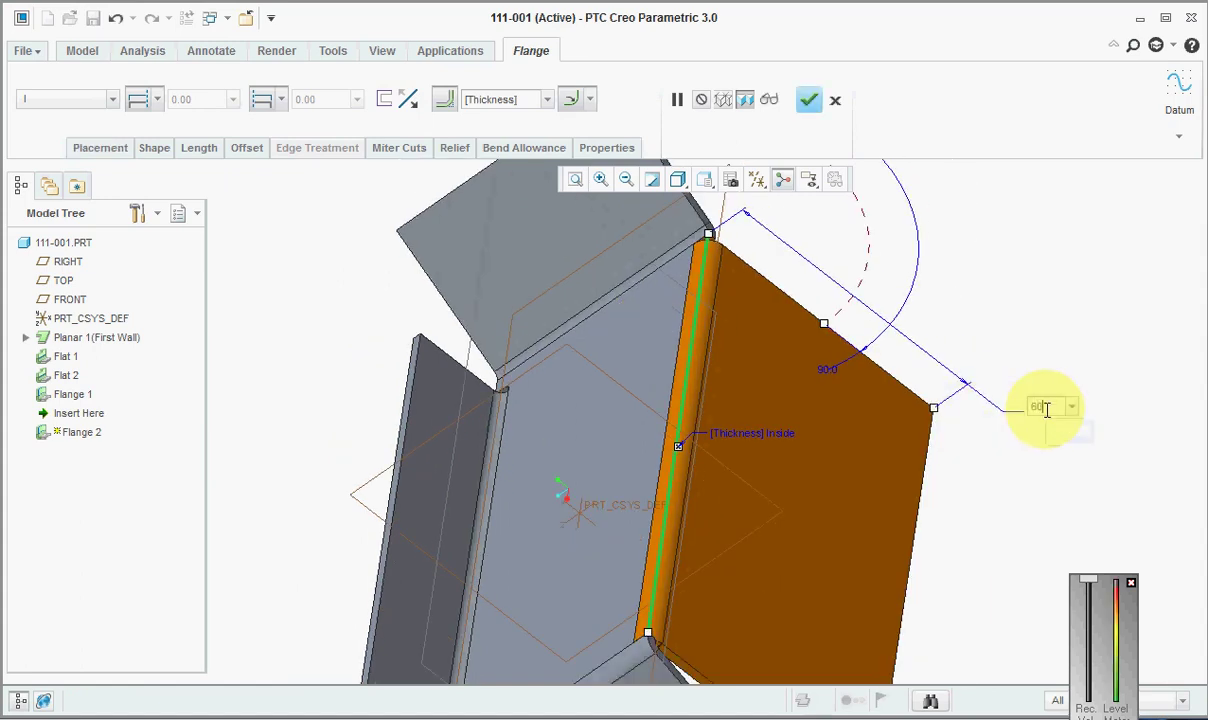
{"action": "key", "text": "Return"}
{"action": "middle_click_drag", "start_coordinate": [872, 418], "coordinate": [889, 404]}
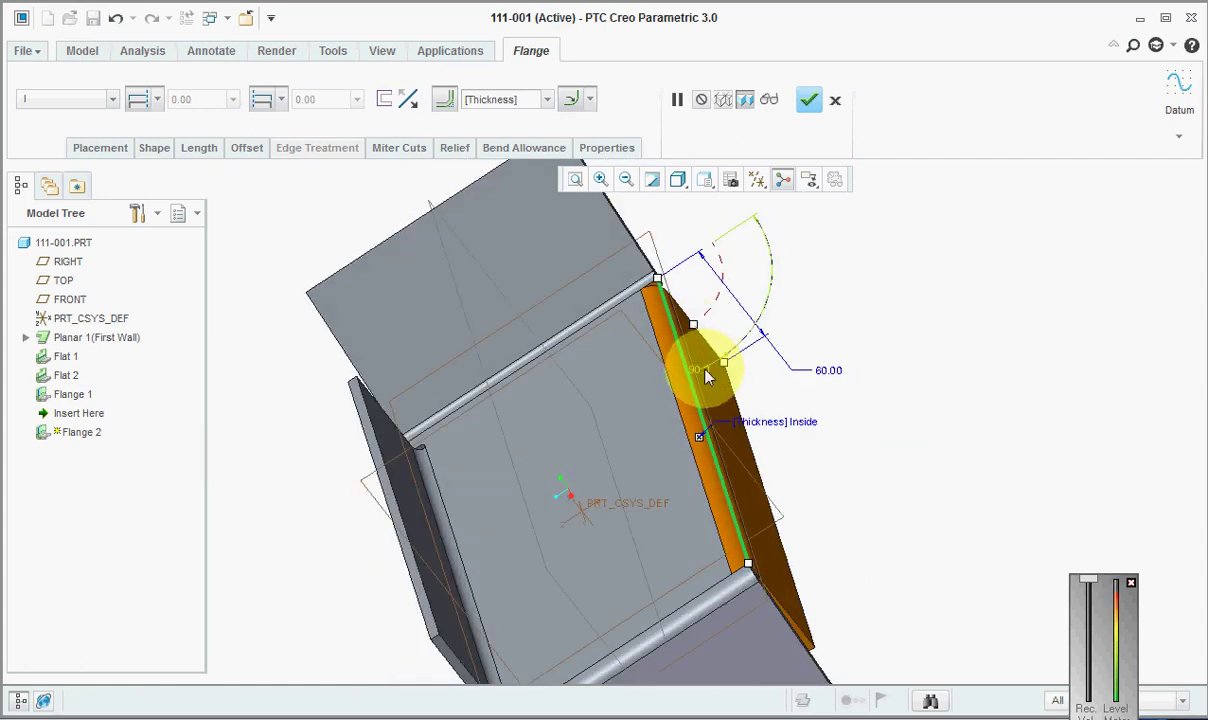
{"action": "double_click", "coordinate": [706, 374]}
{"action": "type", "text": "50"}
{"action": "key", "text": "Return"}
{"action": "left_click", "coordinate": [809, 100]}
{"action": "middle_click_drag", "start_coordinate": [696, 404], "coordinate": [820, 320]}
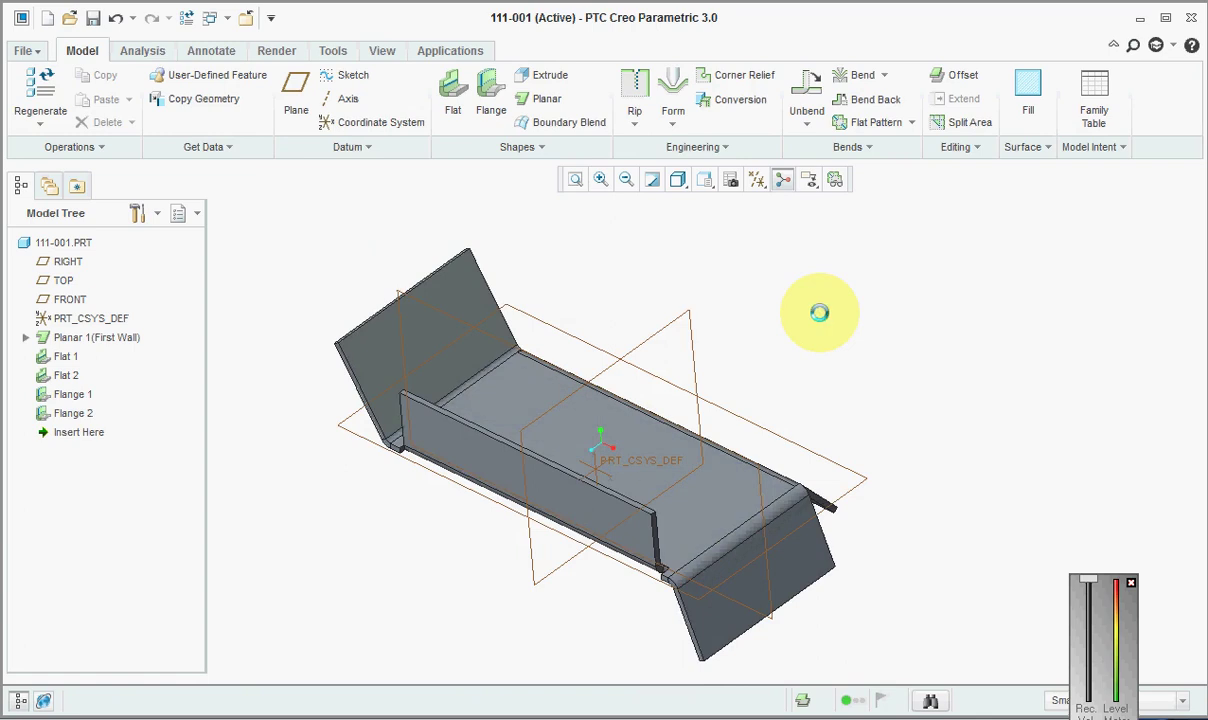
Save the part and redefine Flange 2 with Obround bend relief
{"action": "key", "text": "ctrl+s"}
{"action": "middle_click_drag", "start_coordinate": [628, 445], "coordinate": [560, 478]}
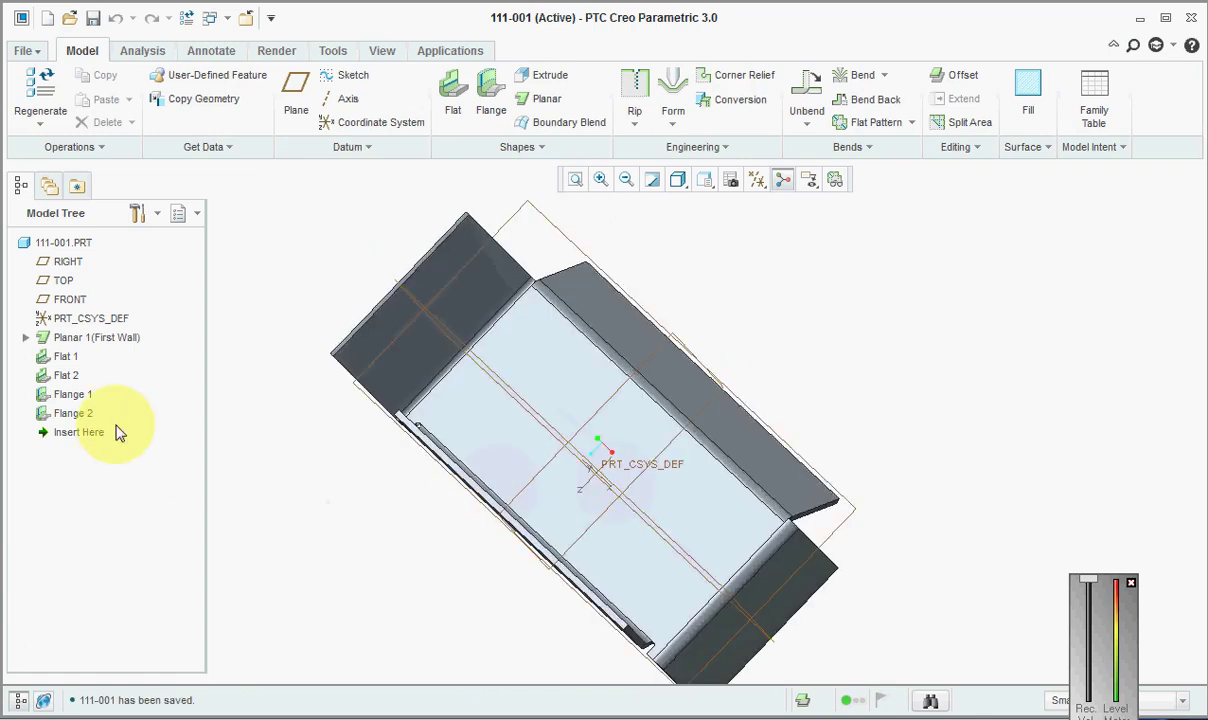
{"action": "left_click", "coordinate": [72, 413]}
{"action": "right_click", "coordinate": [72, 413]}
{"action": "left_click", "coordinate": [141, 450]}
{"action": "left_click", "coordinate": [458, 150]}
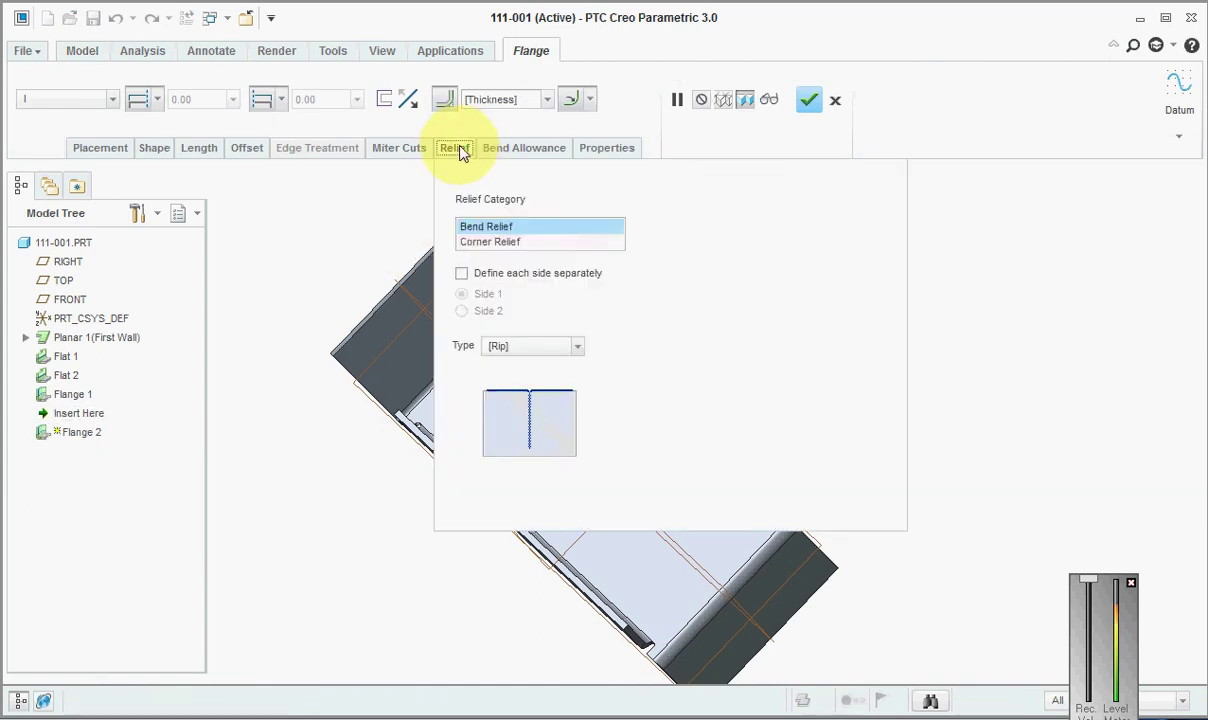
{"action": "left_click", "coordinate": [520, 345]}
{"action": "left_click", "coordinate": [515, 423]}
{"action": "left_click", "coordinate": [806, 101]}
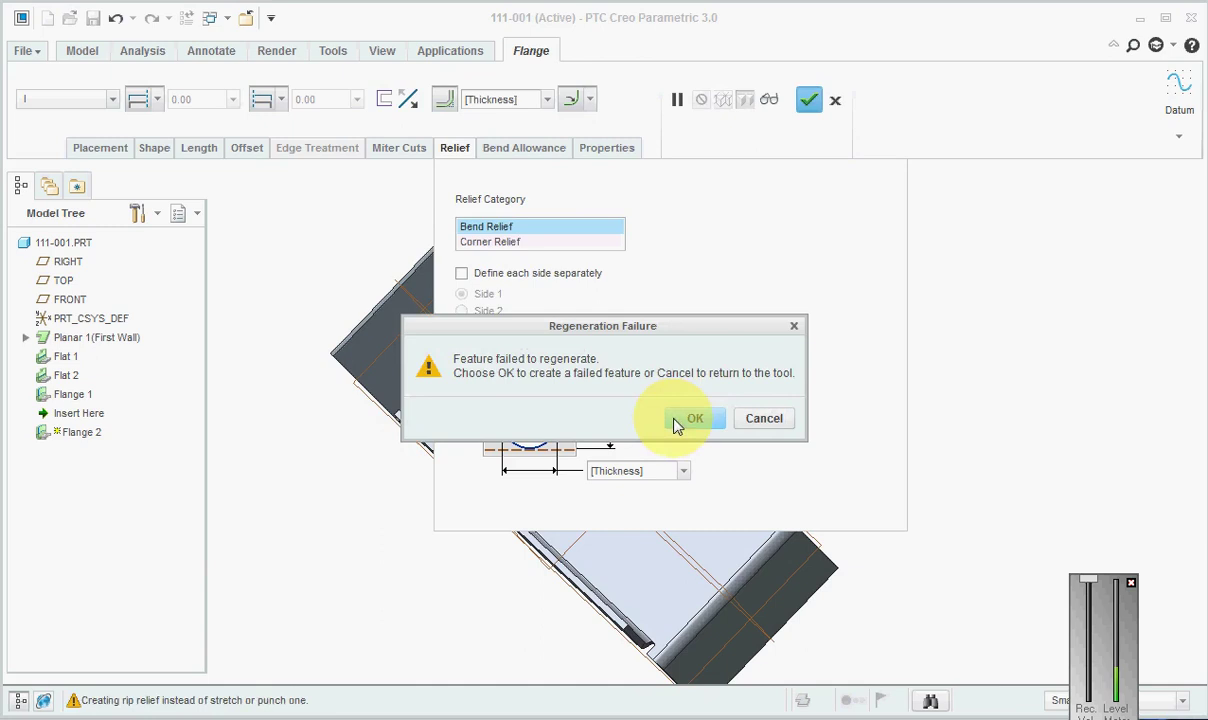
Accept the regeneration failure, then undo the failed relief change
{"action": "left_click", "coordinate": [687, 419]}
{"action": "left_click", "coordinate": [545, 443]}
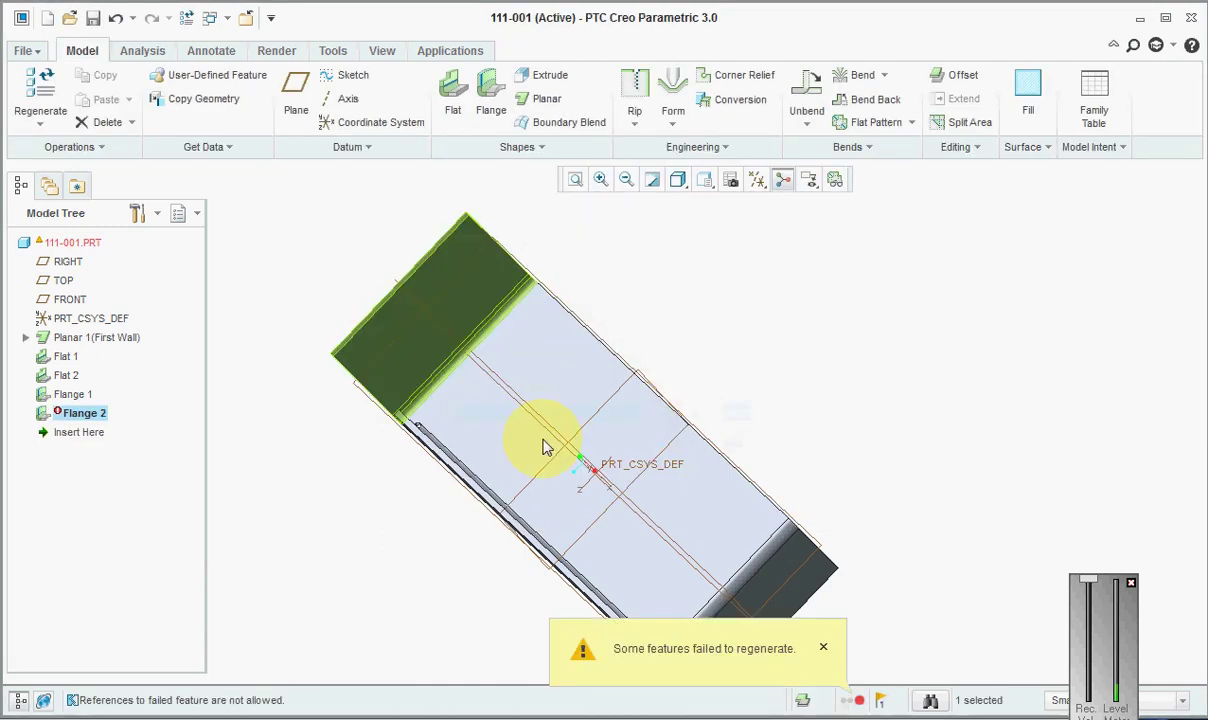
{"action": "left_click", "coordinate": [116, 19]}
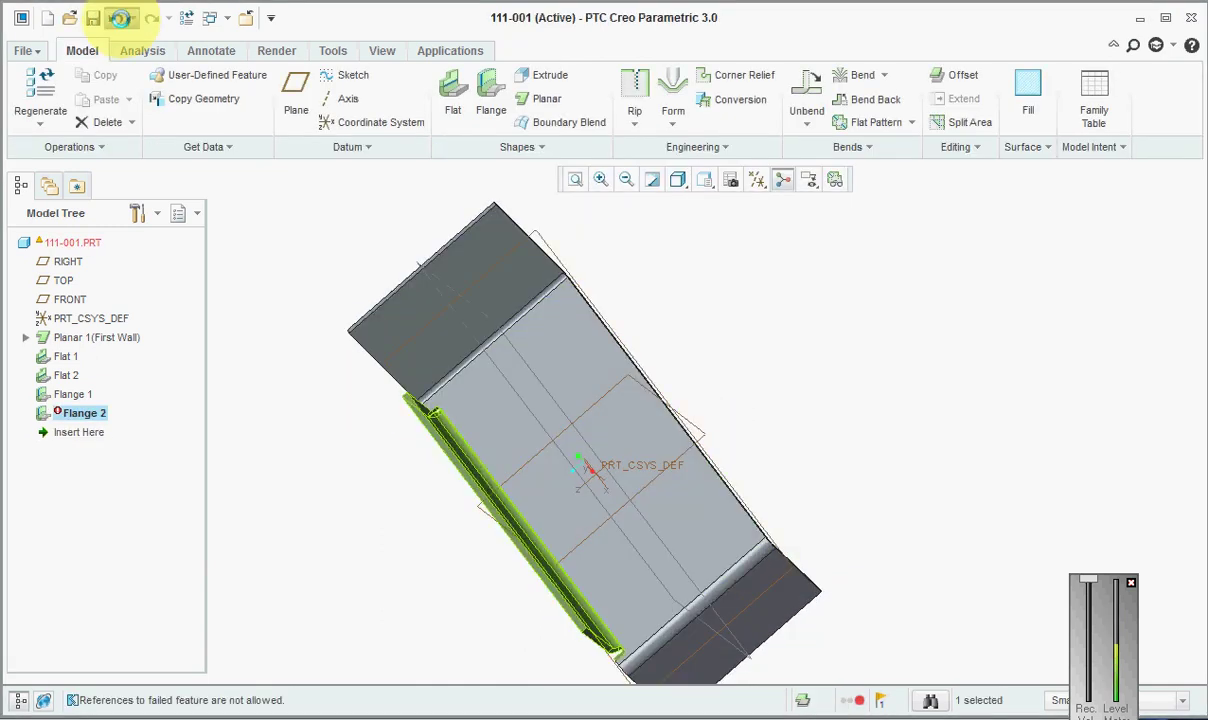
{"action": "right_click", "coordinate": [64, 413]}
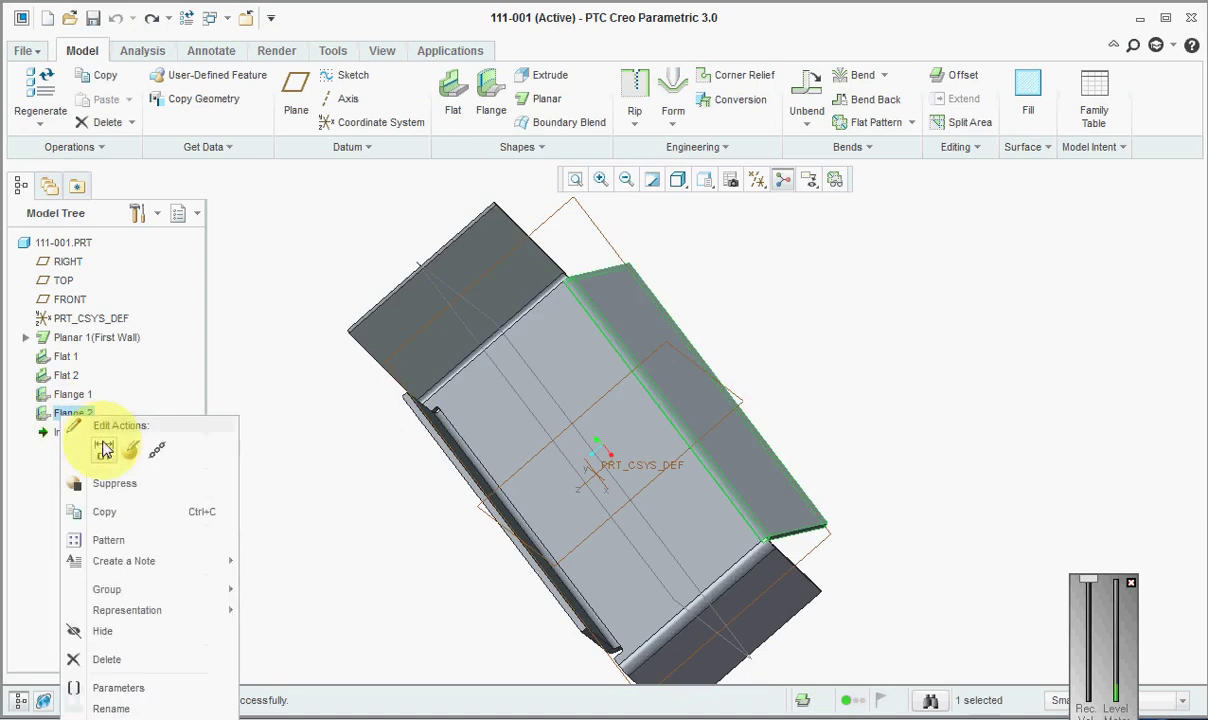
Redefine Flange 2 with end insets 19.20 and 18.50 and Obround bend relief
{"action": "left_click", "coordinate": [133, 452]}
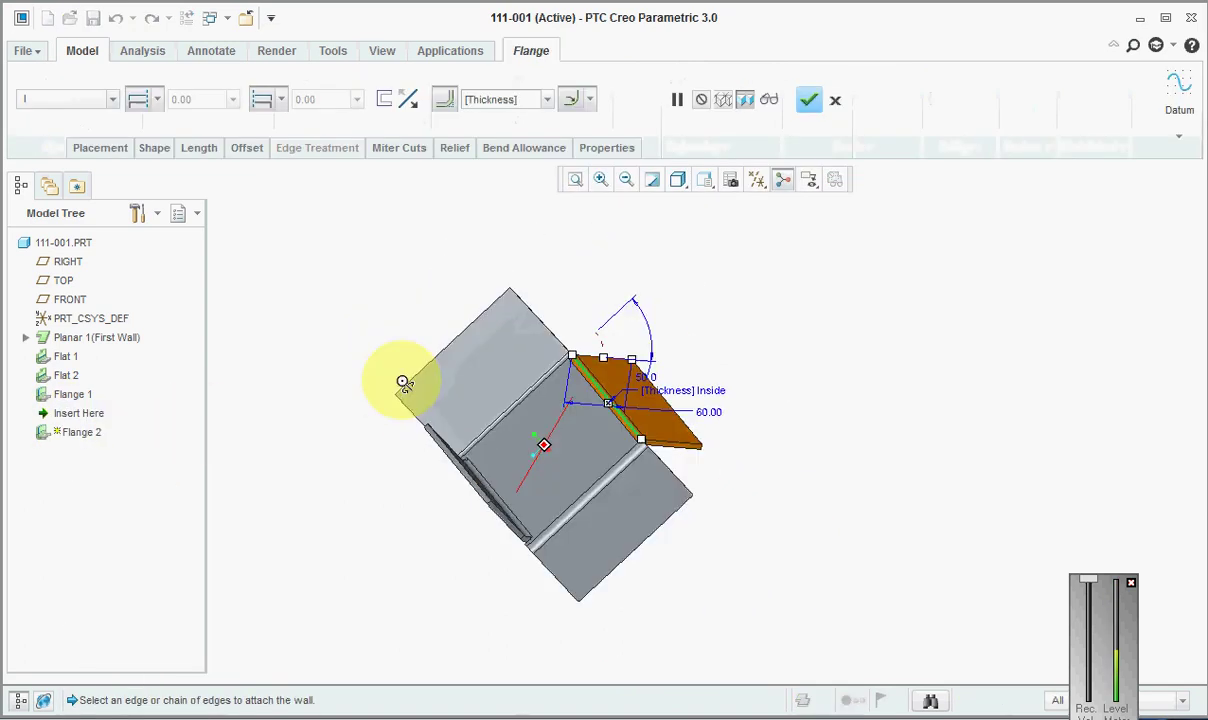
{"action": "left_click", "coordinate": [455, 148]}
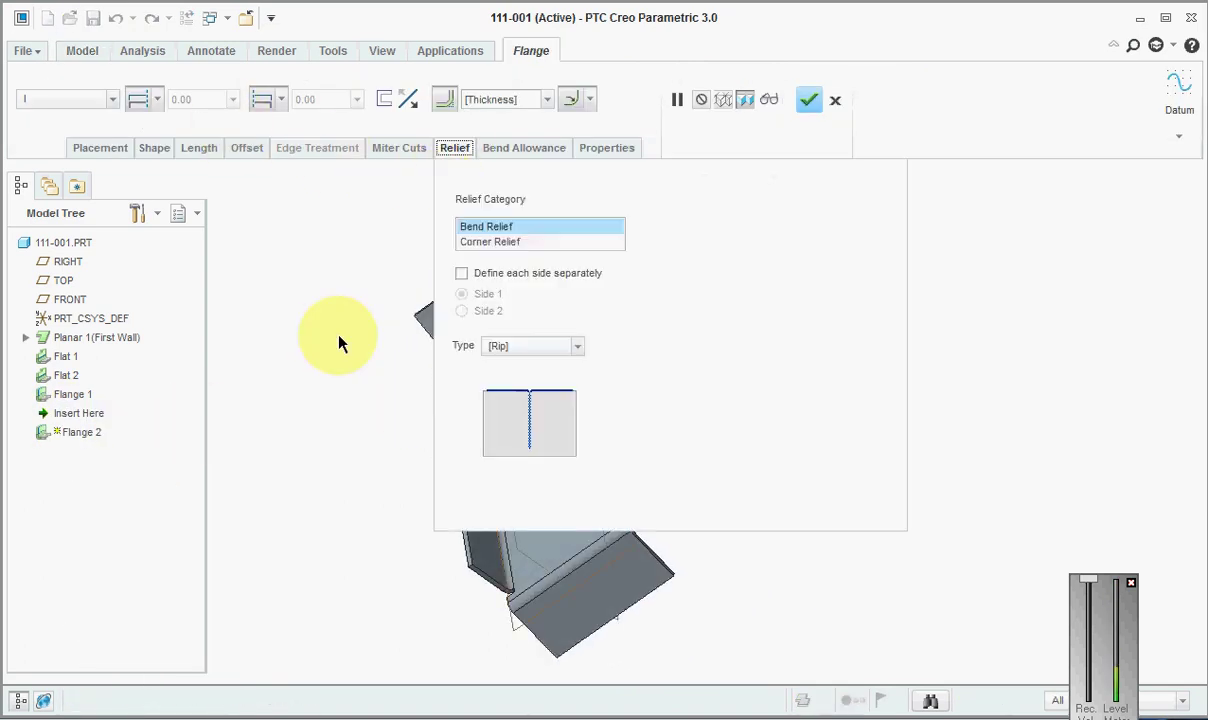
{"action": "middle_click_drag", "start_coordinate": [340, 343], "coordinate": [399, 345]}
{"action": "scroll", "coordinate": [399, 345], "scroll_direction": "up", "scroll_amount": 4}
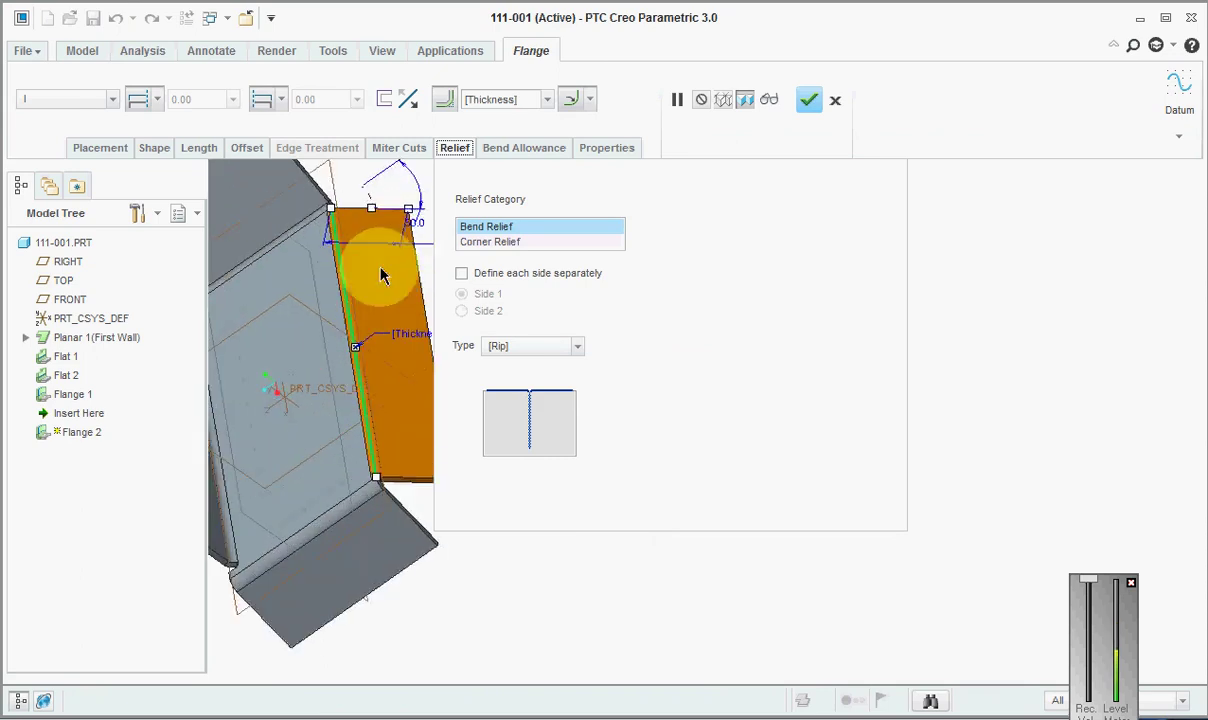
{"action": "left_click_drag", "start_coordinate": [370, 511], "coordinate": [367, 490]}
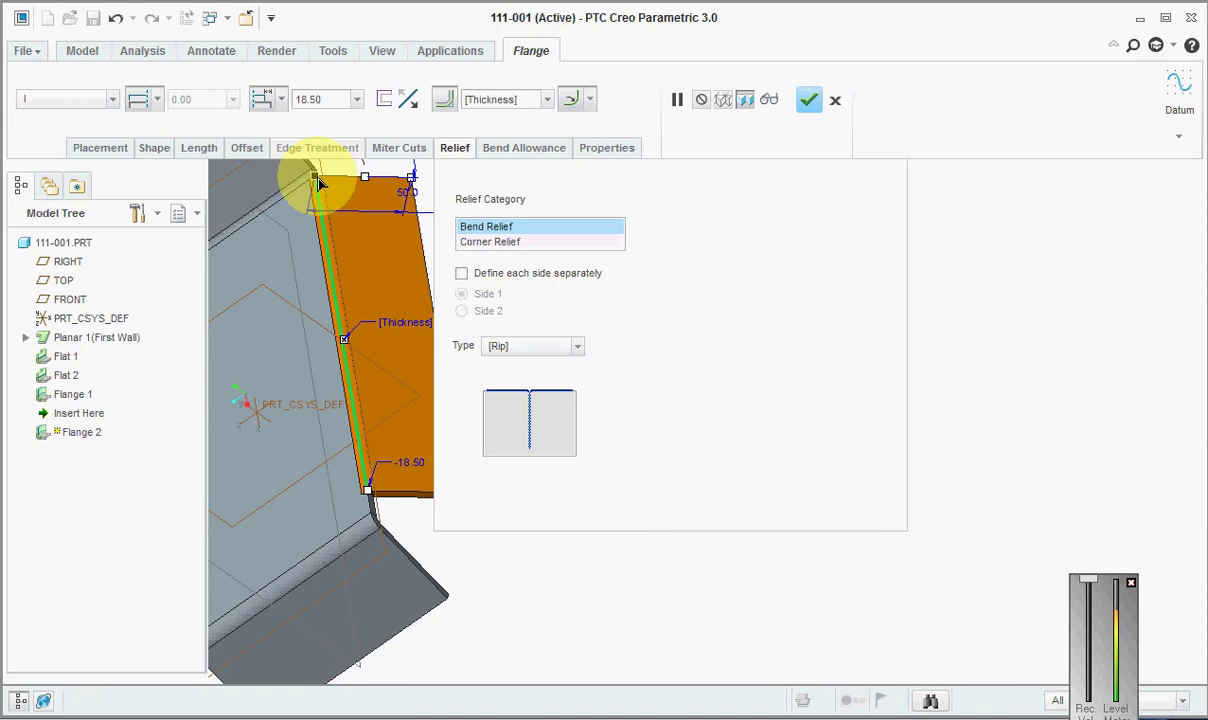
{"action": "left_click_drag", "start_coordinate": [321, 205], "coordinate": [321, 227]}
{"action": "left_click", "coordinate": [531, 346]}
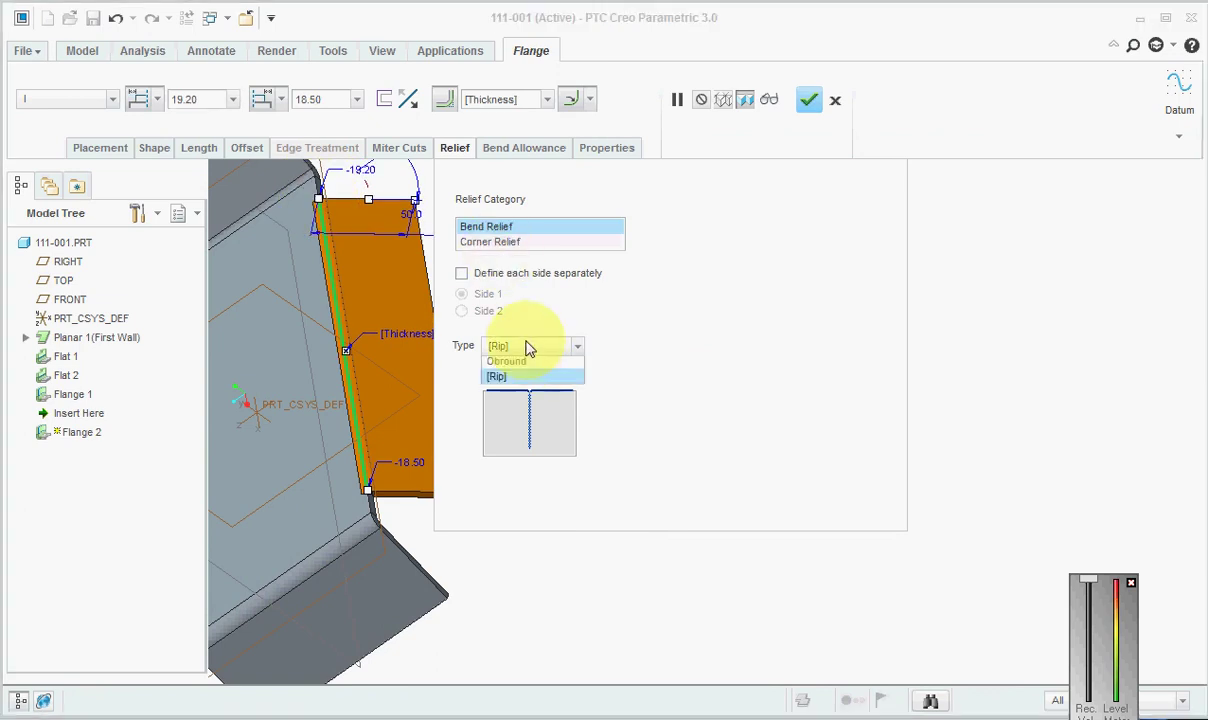
{"action": "left_click", "coordinate": [528, 418]}
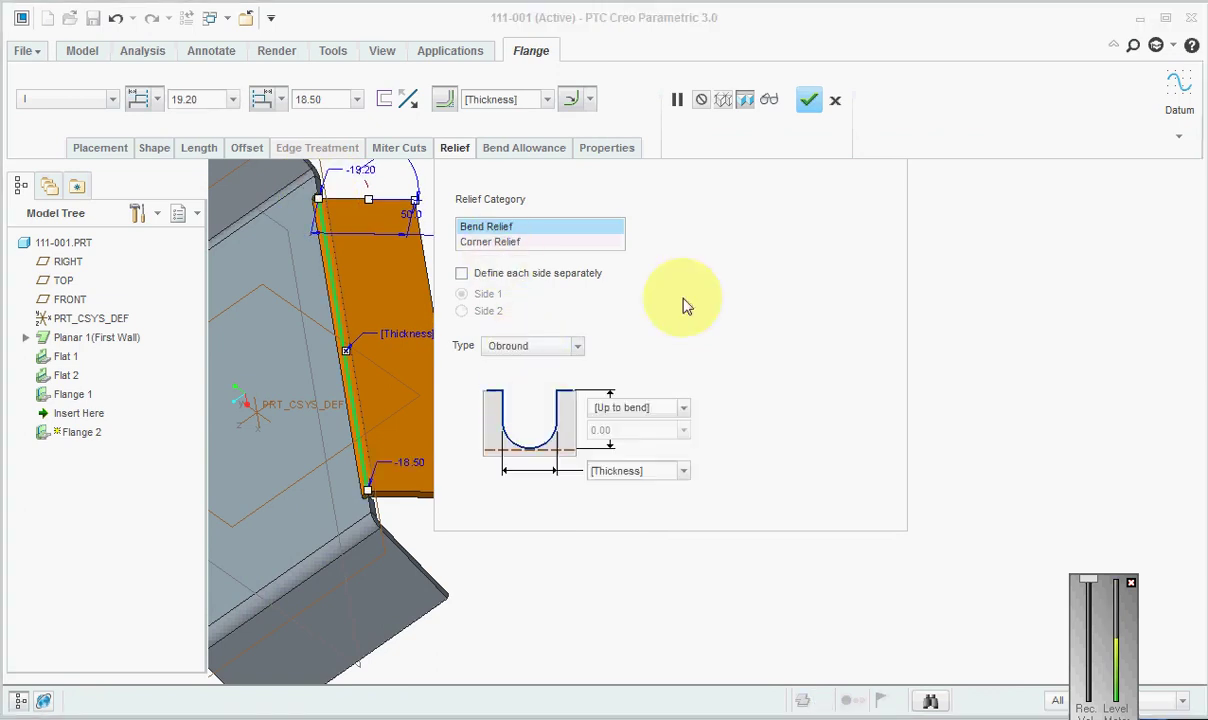
{"action": "left_click", "coordinate": [809, 100]}
{"action": "scroll", "coordinate": [499, 407], "scroll_direction": "down", "scroll_amount": 5}
{"action": "middle_click_drag", "start_coordinate": [499, 407], "coordinate": [703, 322]}
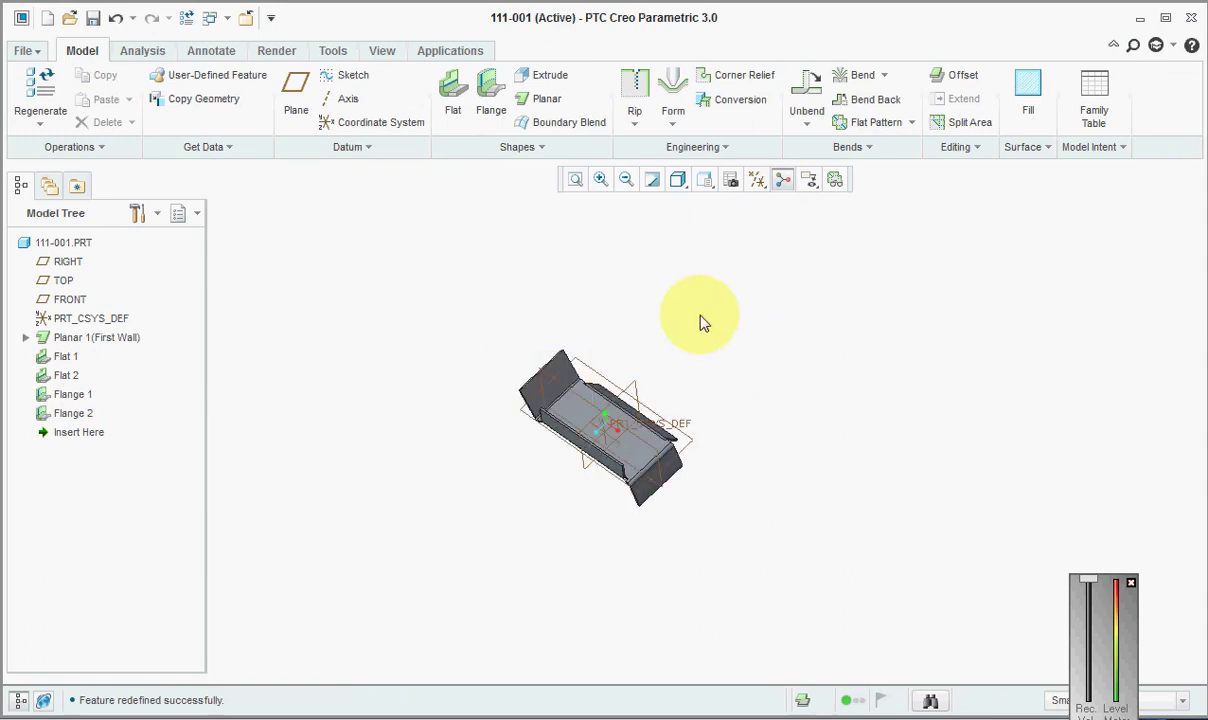
Start Bend Order and add the first two bend edges to Sequence 1
{"action": "scroll", "coordinate": [630, 378], "scroll_direction": "up", "scroll_amount": 3}
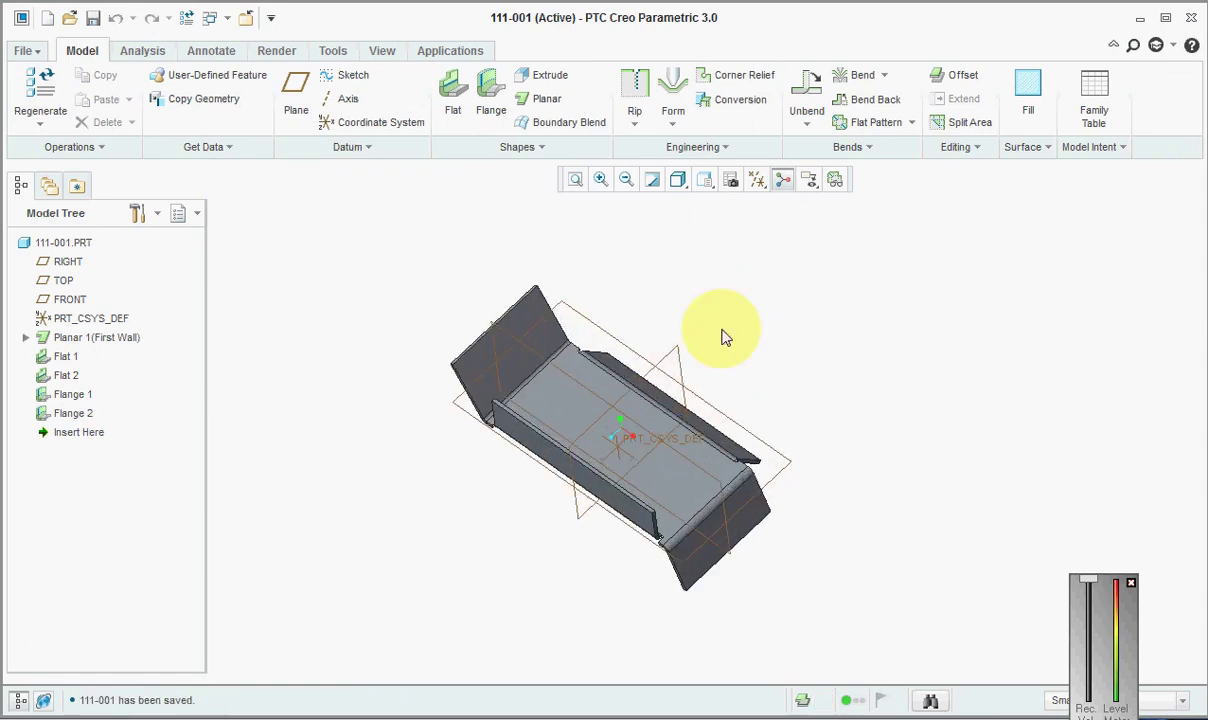
{"action": "left_click", "coordinate": [855, 147]}
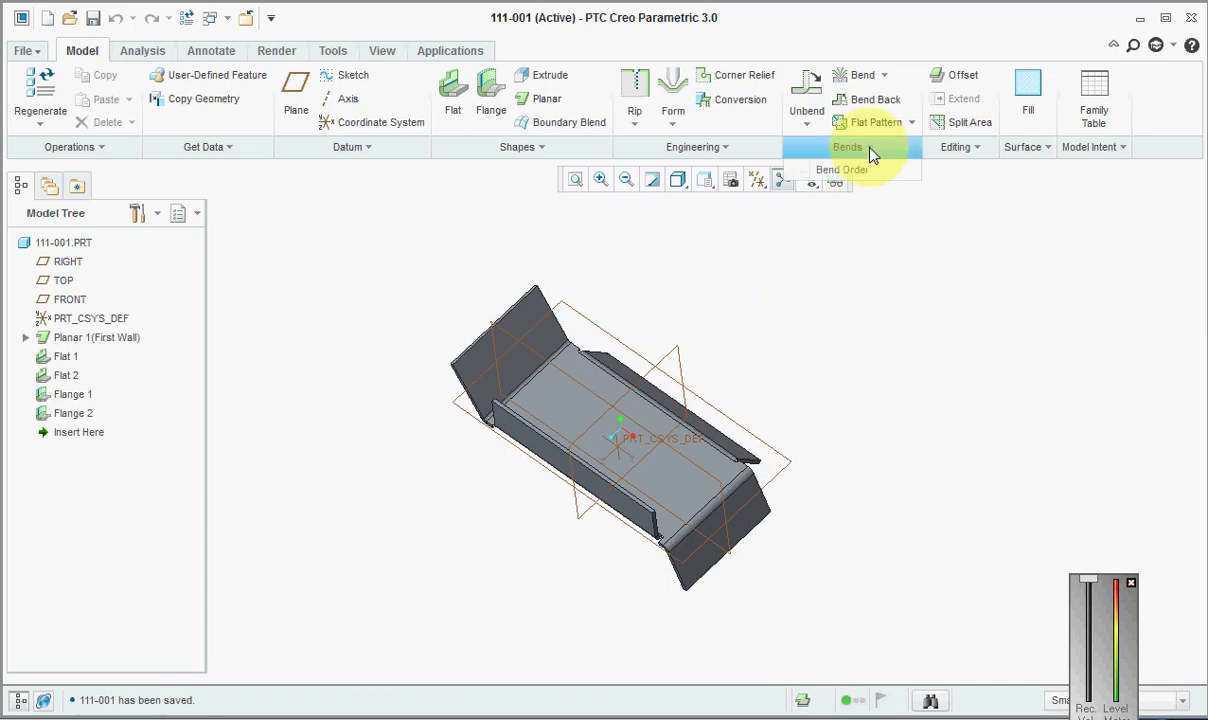
{"action": "left_click", "coordinate": [870, 169]}
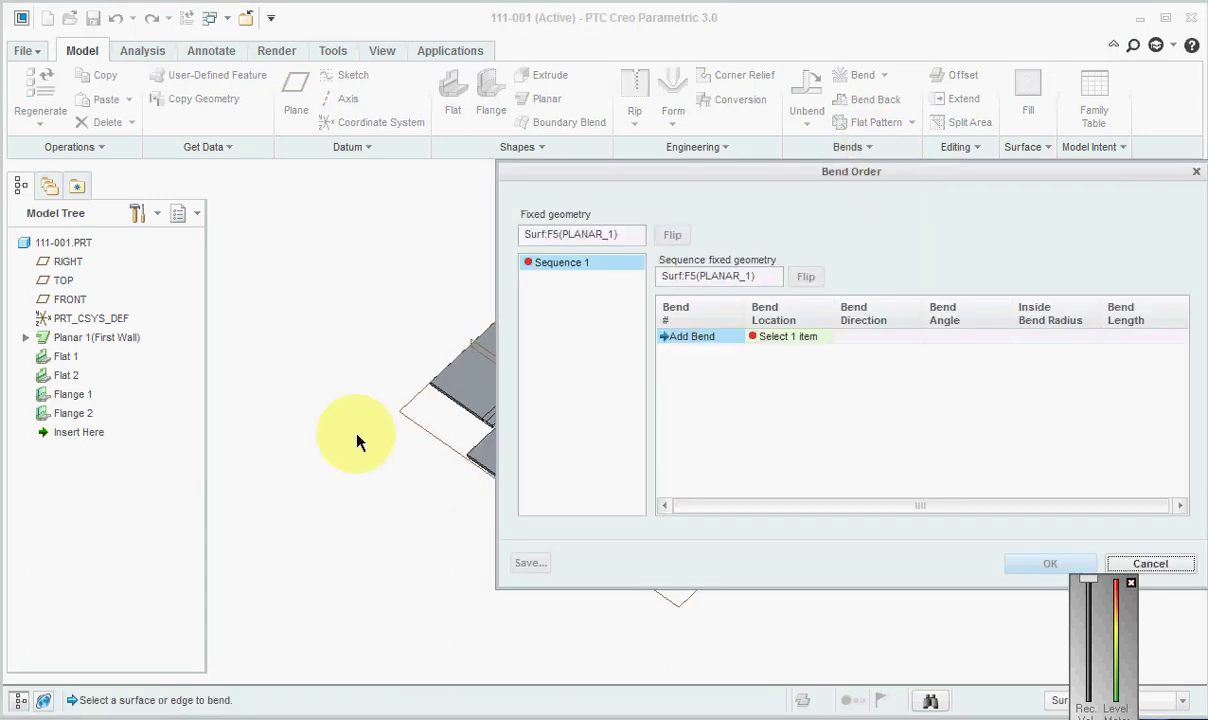
{"action": "scroll", "coordinate": [430, 455], "scroll_direction": "up", "scroll_amount": 4}
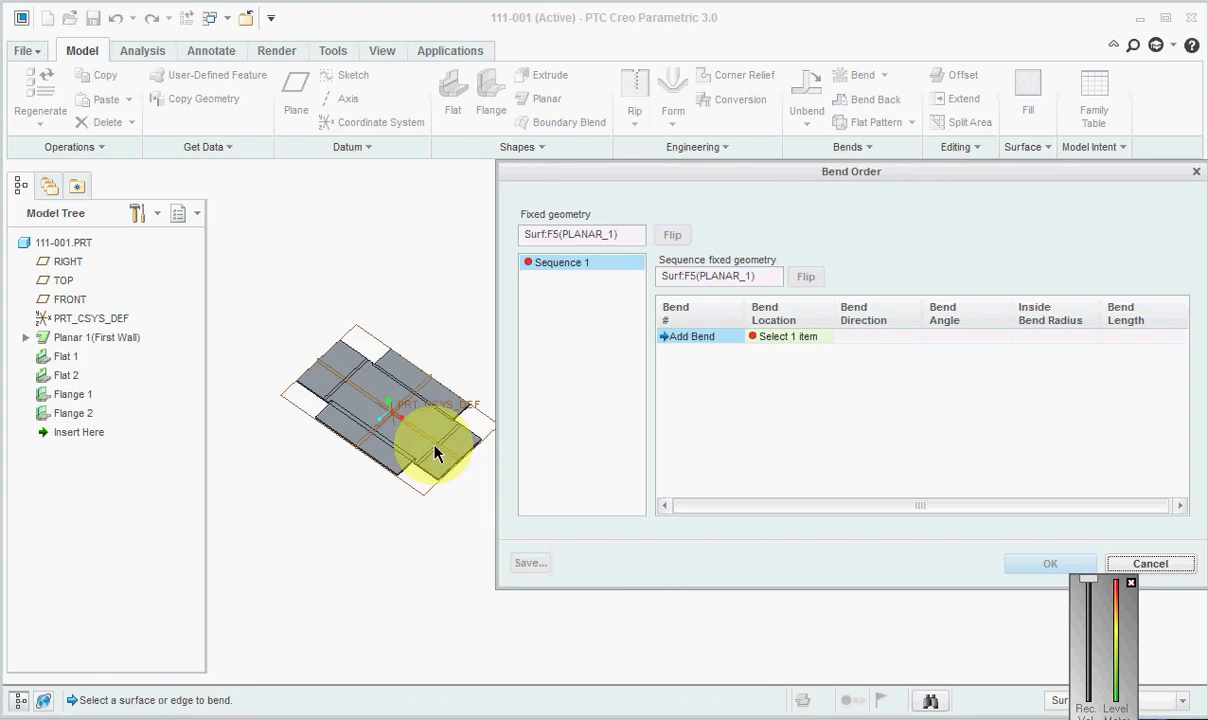
{"action": "scroll", "coordinate": [431, 372], "scroll_direction": "up", "scroll_amount": 2}
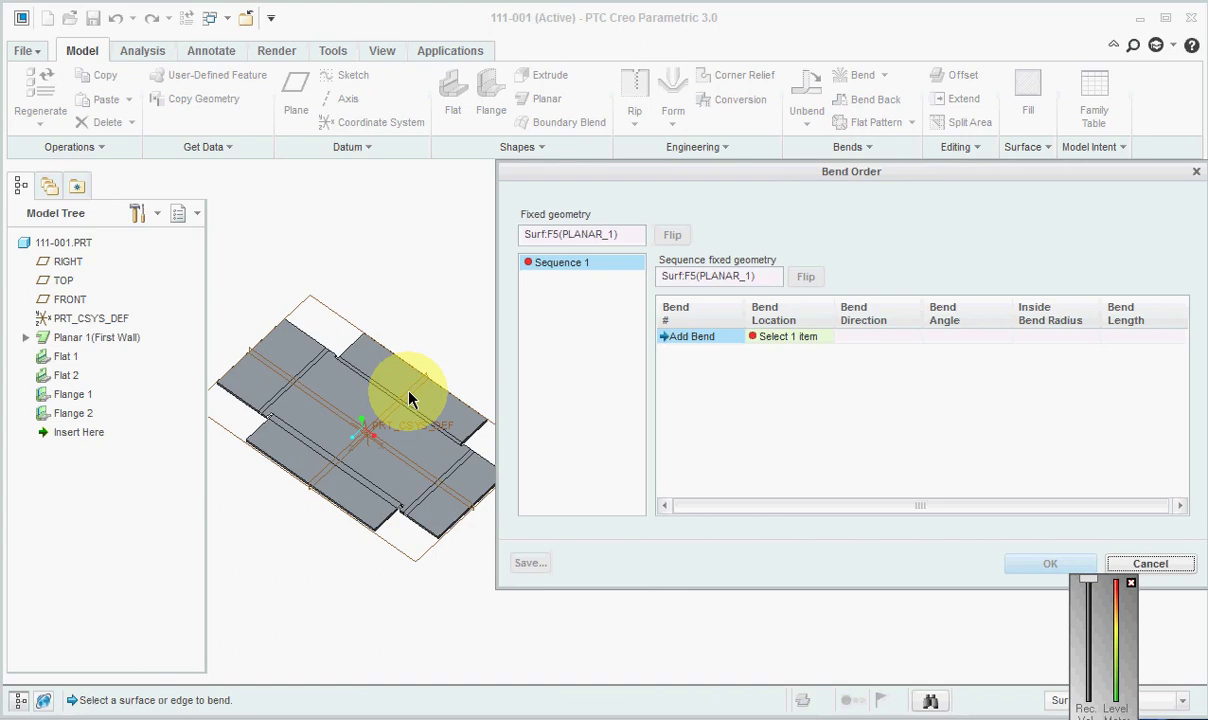
{"action": "scroll", "coordinate": [315, 386], "scroll_direction": "up", "scroll_amount": 3}
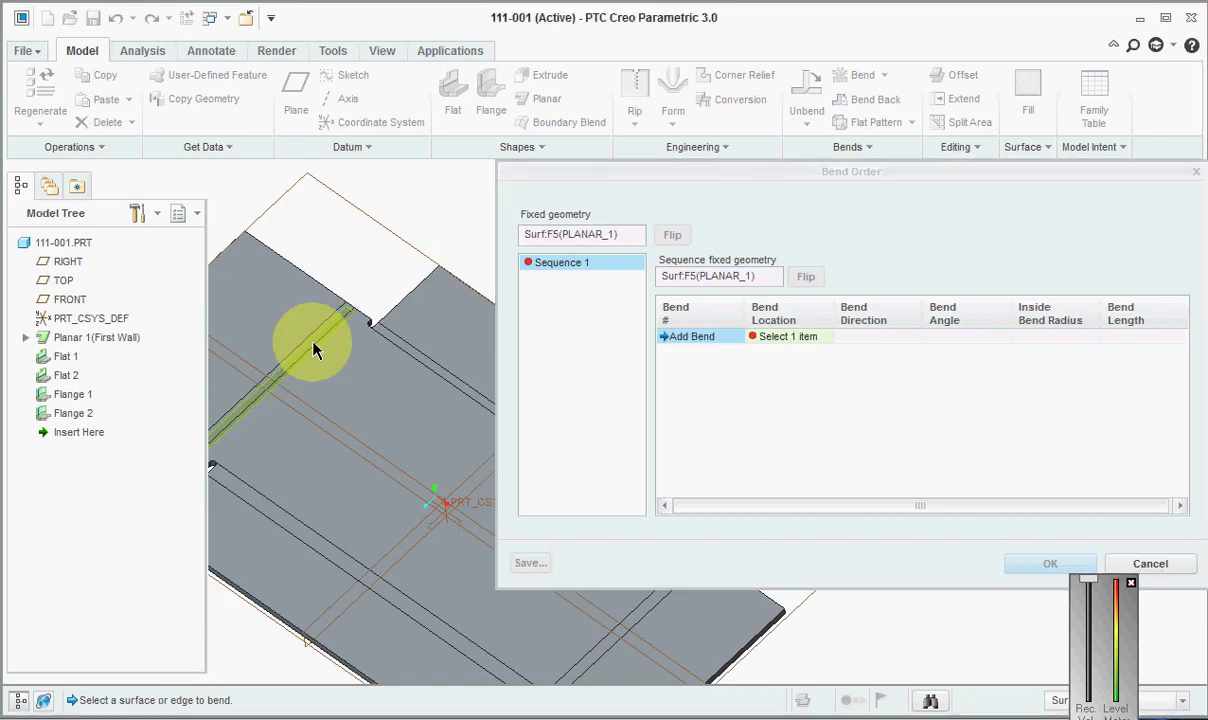
{"action": "left_click", "coordinate": [315, 346]}
{"action": "scroll", "coordinate": [407, 383], "scroll_direction": "down", "scroll_amount": 3}
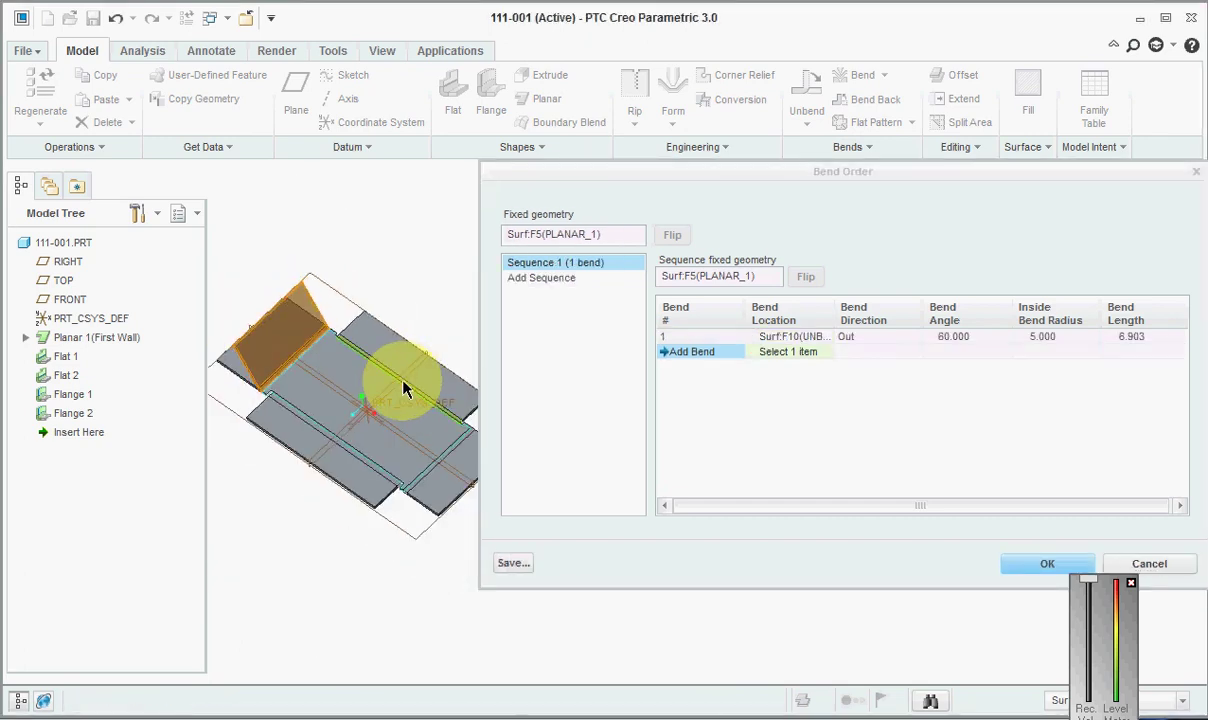
{"action": "left_click", "coordinate": [405, 388]}
Add the third and fourth bends and accept the four-bend Sequence 1
{"action": "scroll", "coordinate": [448, 450], "scroll_direction": "up", "scroll_amount": 3}
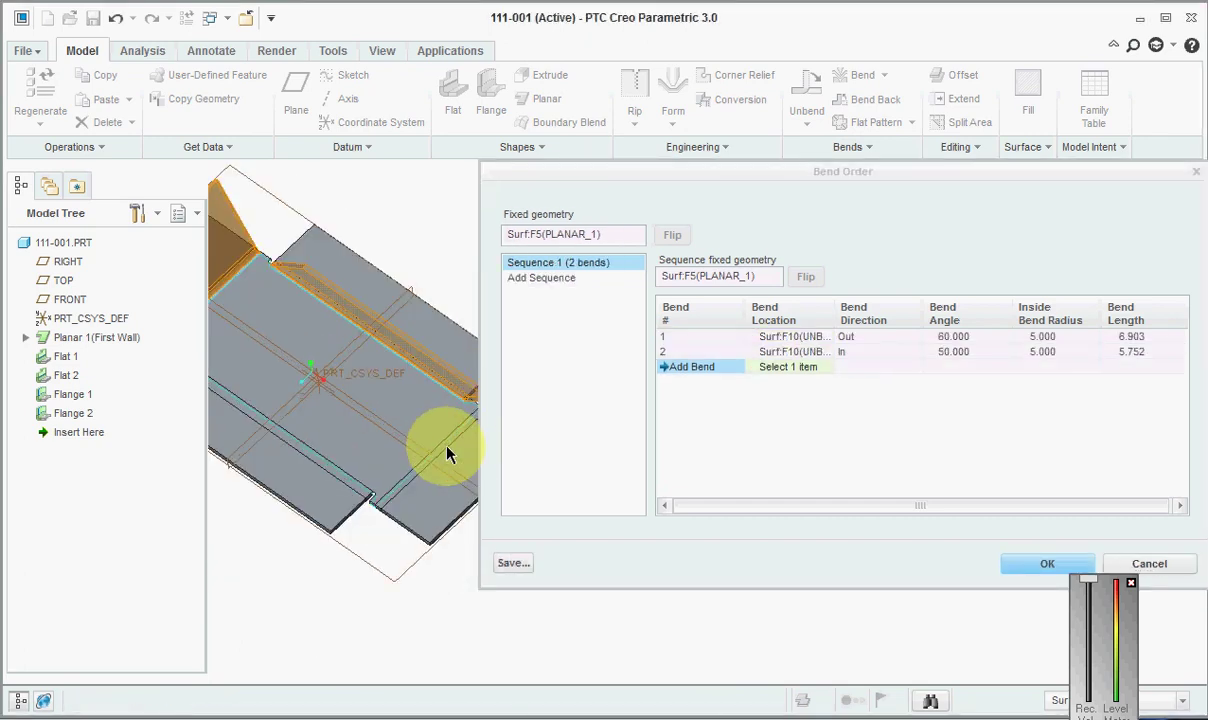
{"action": "left_click", "coordinate": [379, 480]}
{"action": "left_click", "coordinate": [376, 483]}
{"action": "scroll", "coordinate": [374, 485], "scroll_direction": "down", "scroll_amount": 2}
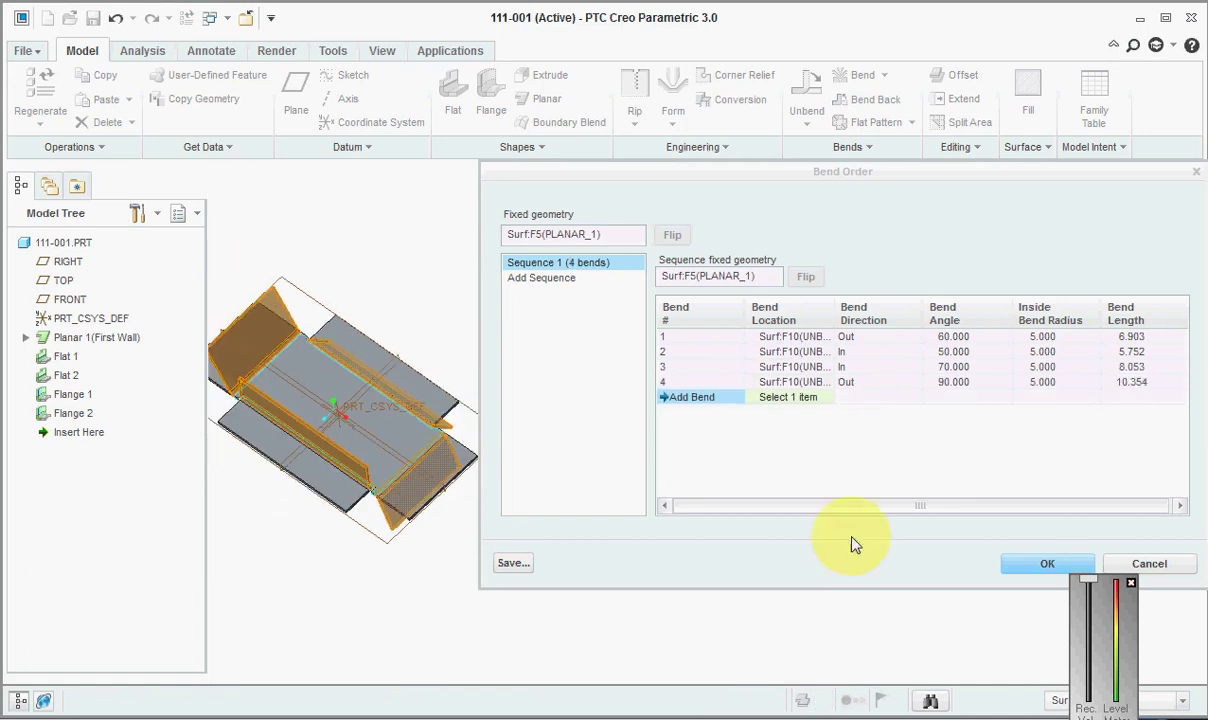
{"action": "left_click", "coordinate": [1040, 565]}
{"action": "scroll", "coordinate": [763, 424], "scroll_direction": "down", "scroll_amount": 3}
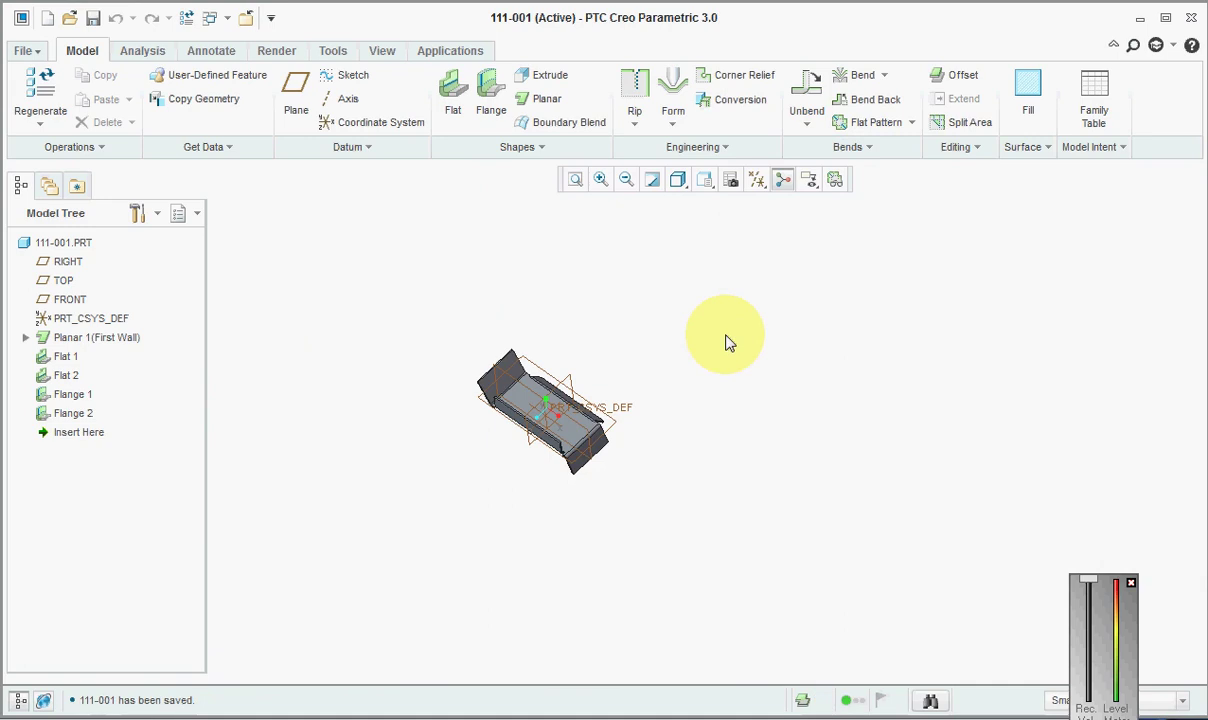
Hide the datum layers in the Layer Tree and save the layer status
{"action": "left_click", "coordinate": [757, 179]}
{"action": "left_click", "coordinate": [198, 220]}
{"action": "left_click", "coordinate": [215, 238]}
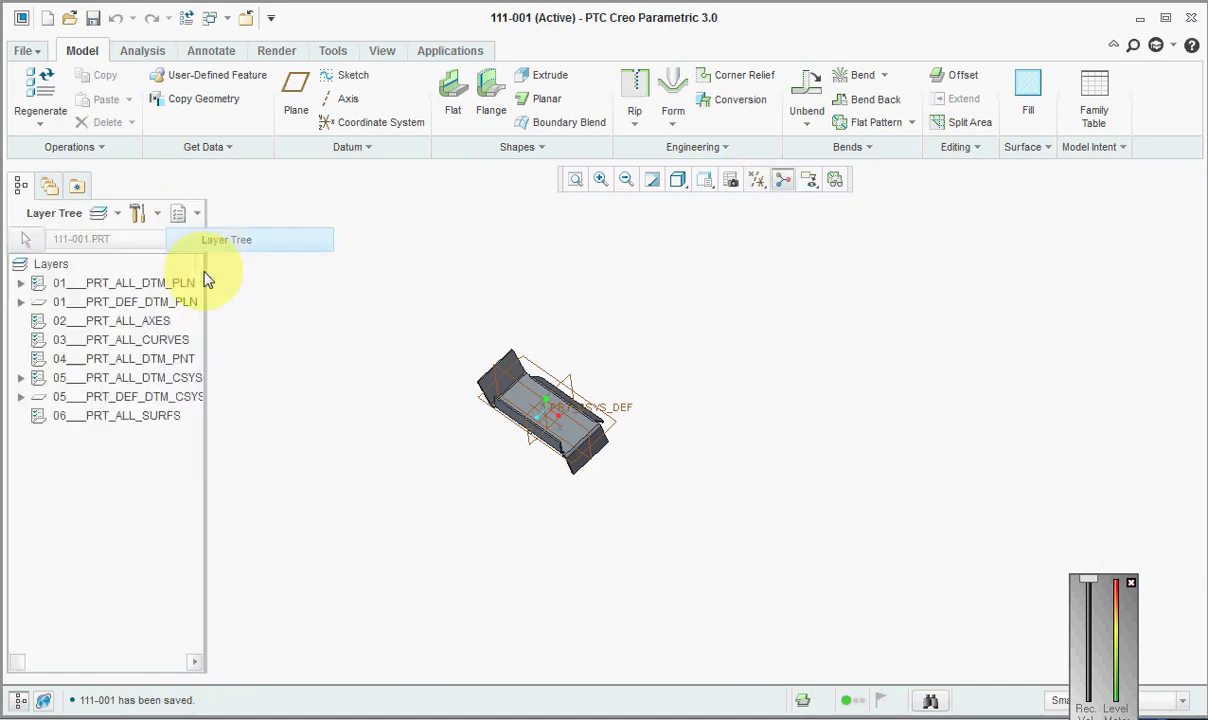
{"action": "right_click", "coordinate": [72, 263]}
{"action": "left_click", "coordinate": [105, 296]}
{"action": "right_click", "coordinate": [132, 418]}
{"action": "left_click", "coordinate": [132, 440]}
Return to the Model Tree, turn off the spin centre and reorient the part
{"action": "left_click", "coordinate": [198, 214]}
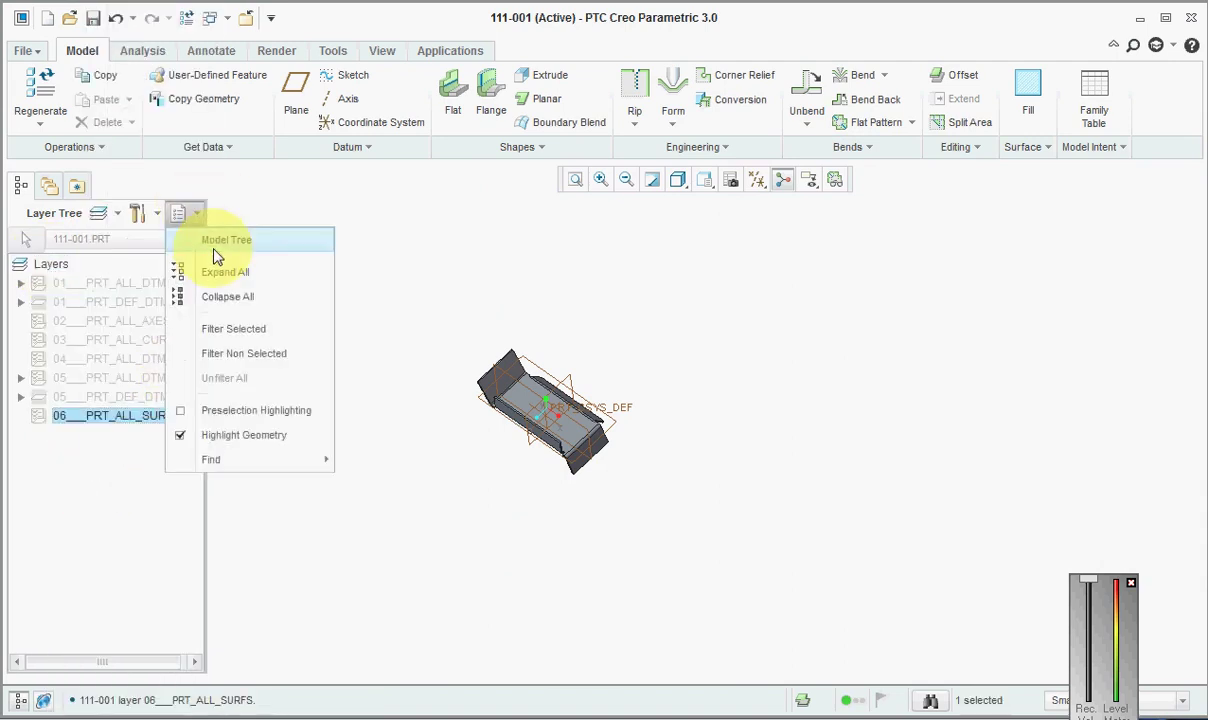
{"action": "left_click", "coordinate": [215, 238]}
{"action": "middle_click_drag", "start_coordinate": [684, 320], "coordinate": [757, 237]}
{"action": "left_click", "coordinate": [783, 181]}
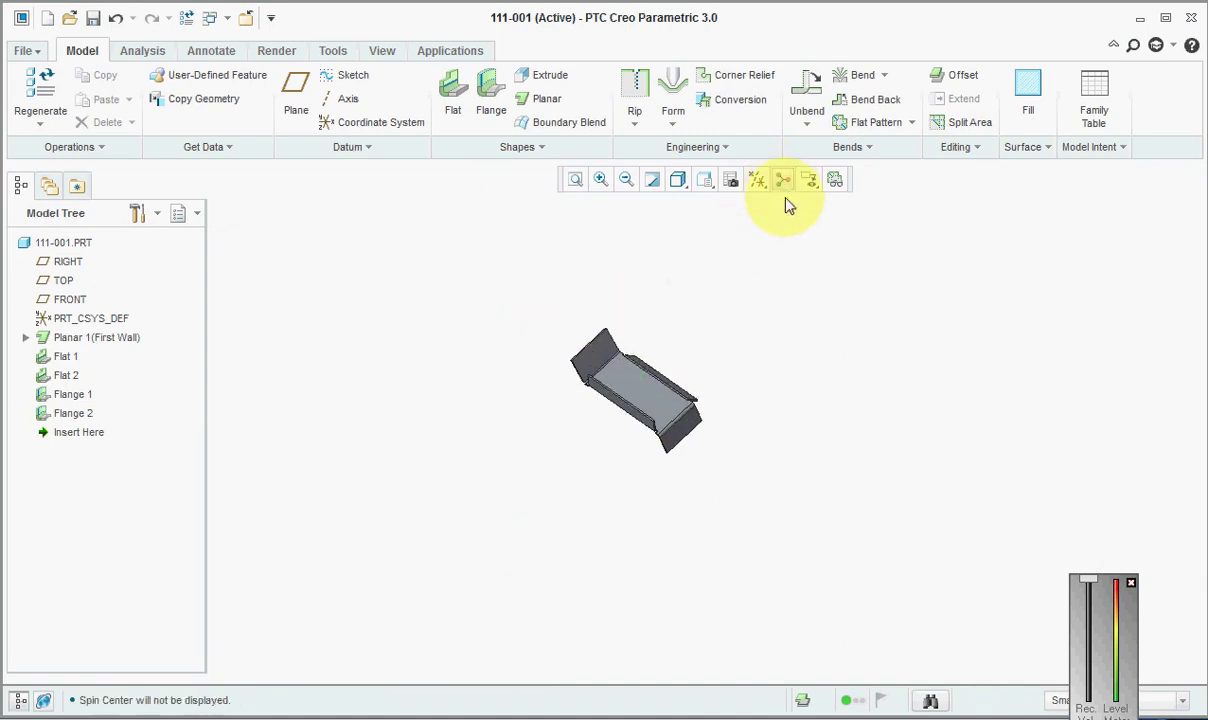
{"action": "scroll", "coordinate": [693, 332], "scroll_direction": "up", "scroll_amount": 3}
{"action": "middle_click_drag", "start_coordinate": [650, 338], "coordinate": [650, 329]}
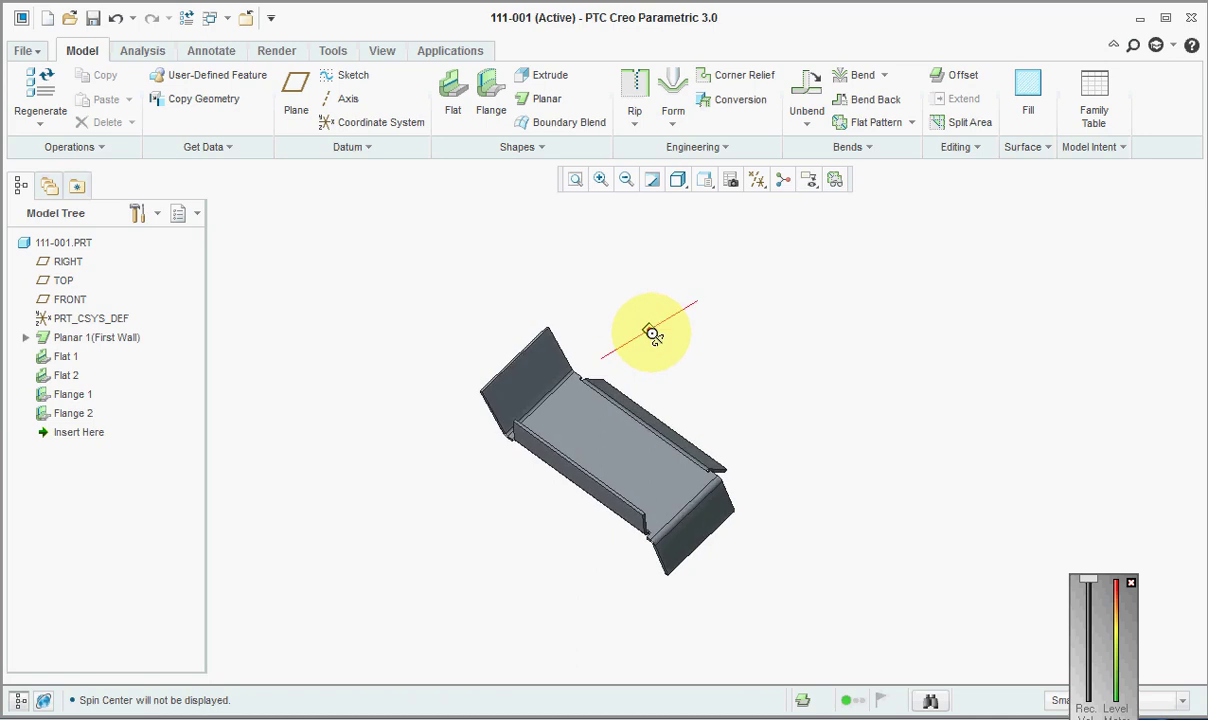
{"action": "left_click", "coordinate": [866, 121]}
Complete Flat Pattern 1 and create the 111-001_FLAT1 family-table instance from it
{"action": "left_click", "coordinate": [719, 103]}
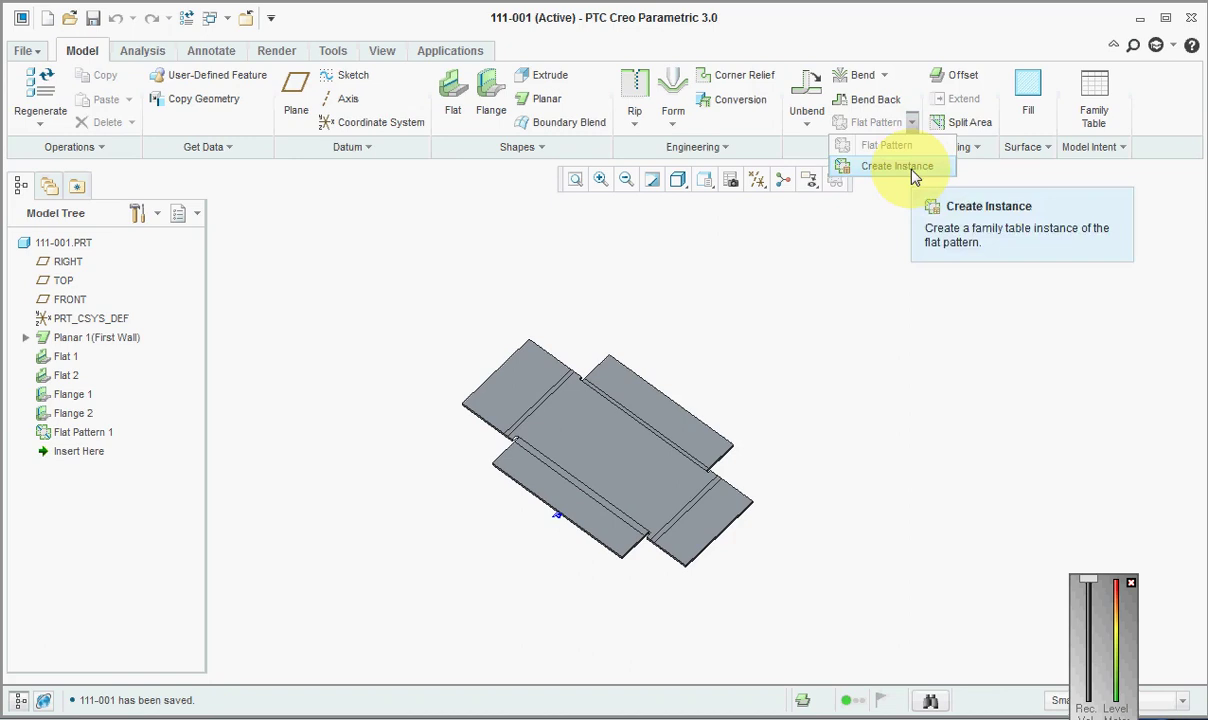
{"action": "left_click", "coordinate": [910, 172]}
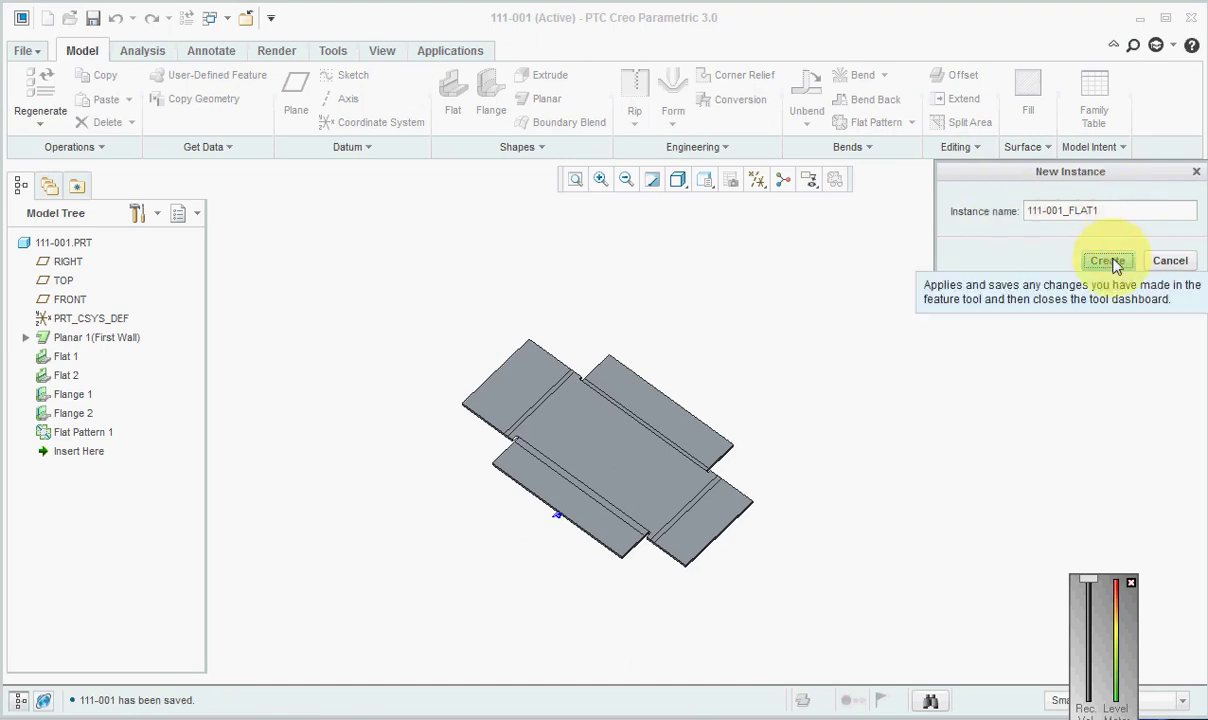
{"action": "left_click", "coordinate": [1110, 261]}
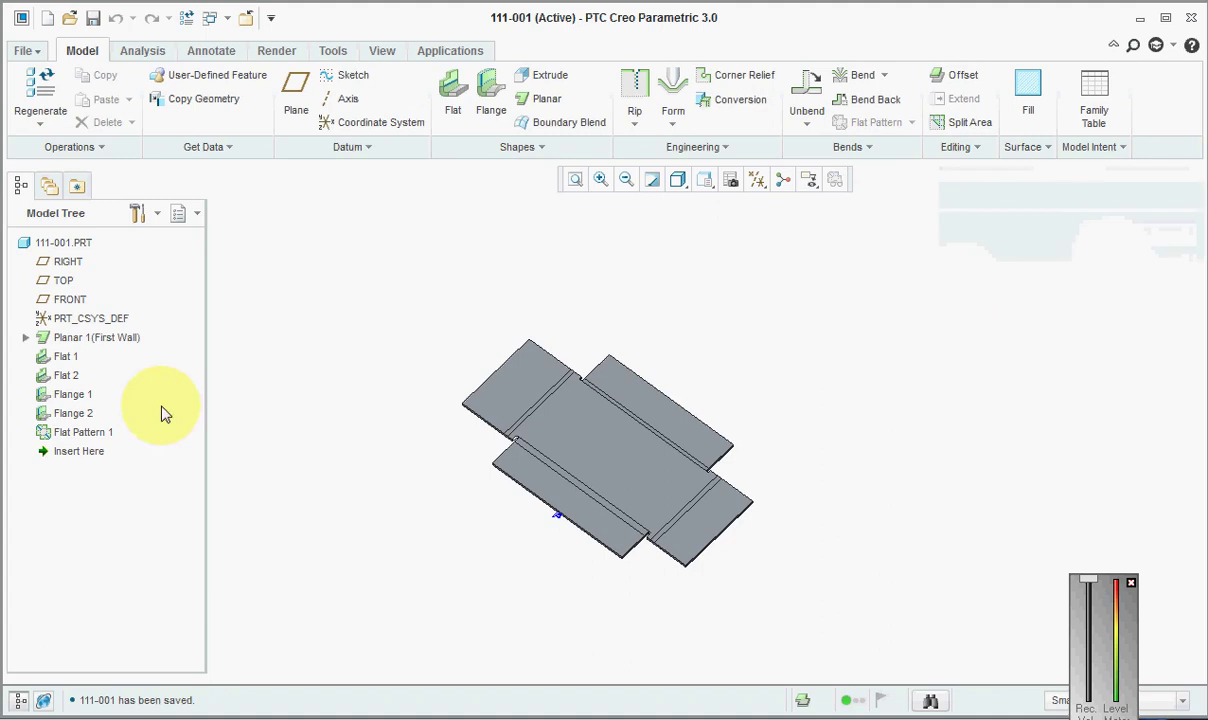
Suppress Flat Pattern 1 so the generic part 111-001 is bent again
{"action": "right_click", "coordinate": [72, 433]}
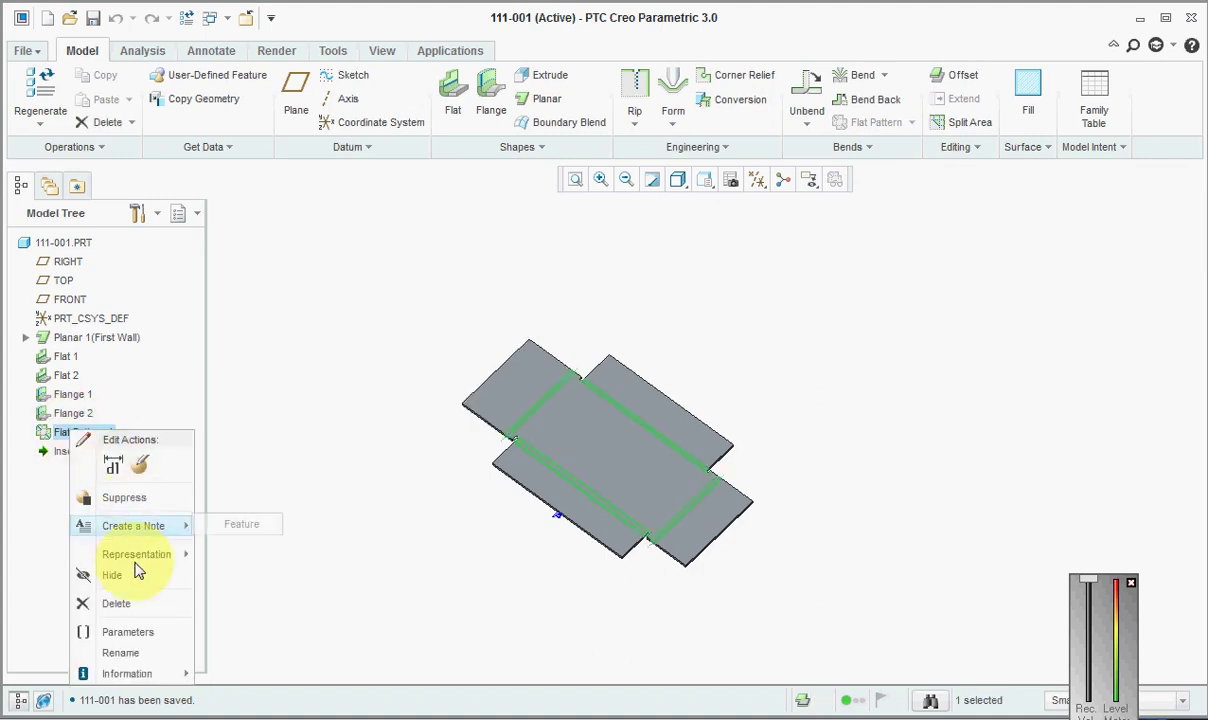
{"action": "left_click", "coordinate": [124, 497]}
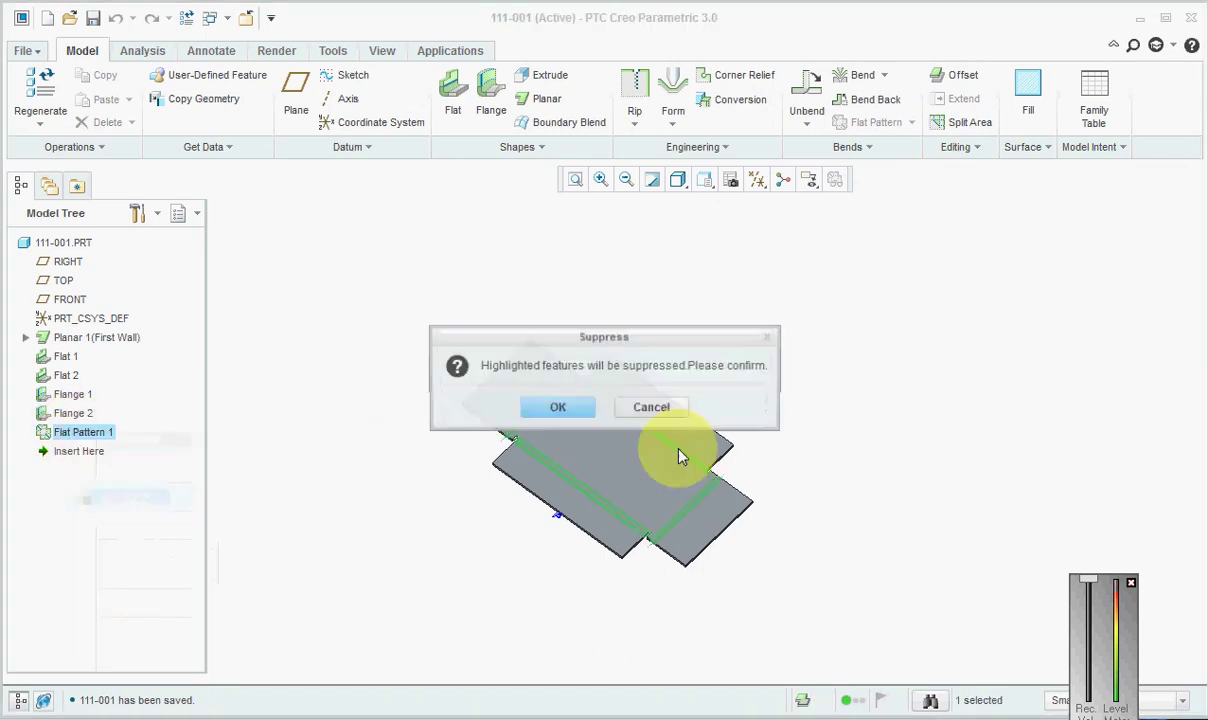
{"action": "left_click", "coordinate": [556, 406]}
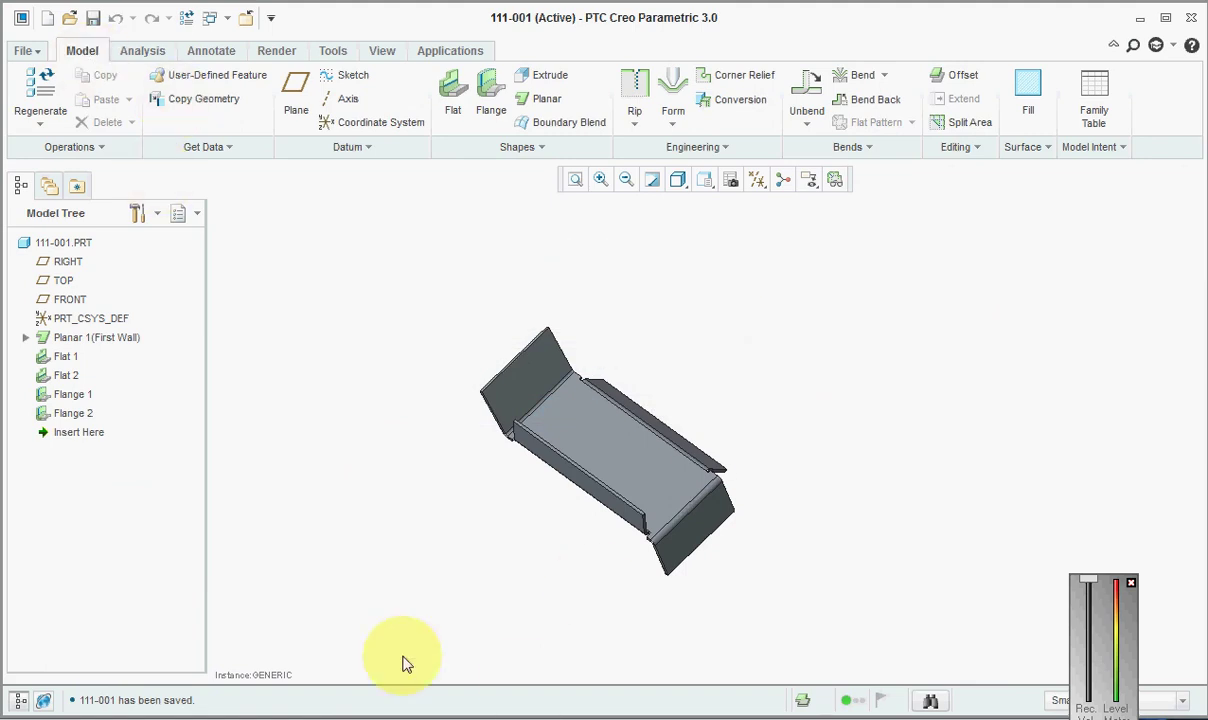
{"action": "left_click", "coordinate": [225, 20]}
Switch to the enlarged 111-001 drawing and add part 111-001 as a drawing model
{"action": "left_click", "coordinate": [240, 57]}
{"action": "left_click_drag", "start_coordinate": [1077, 288], "coordinate": [1206, 289]}
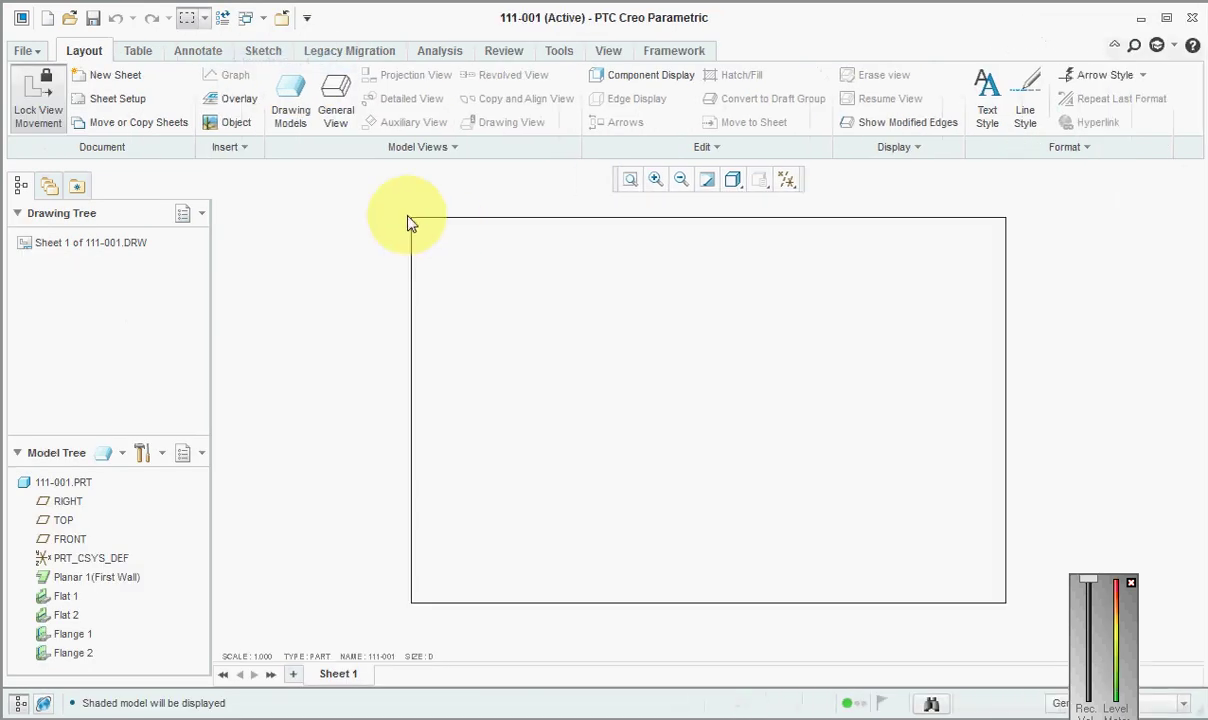
{"action": "left_click", "coordinate": [295, 99]}
{"action": "left_click", "coordinate": [1190, 211]}
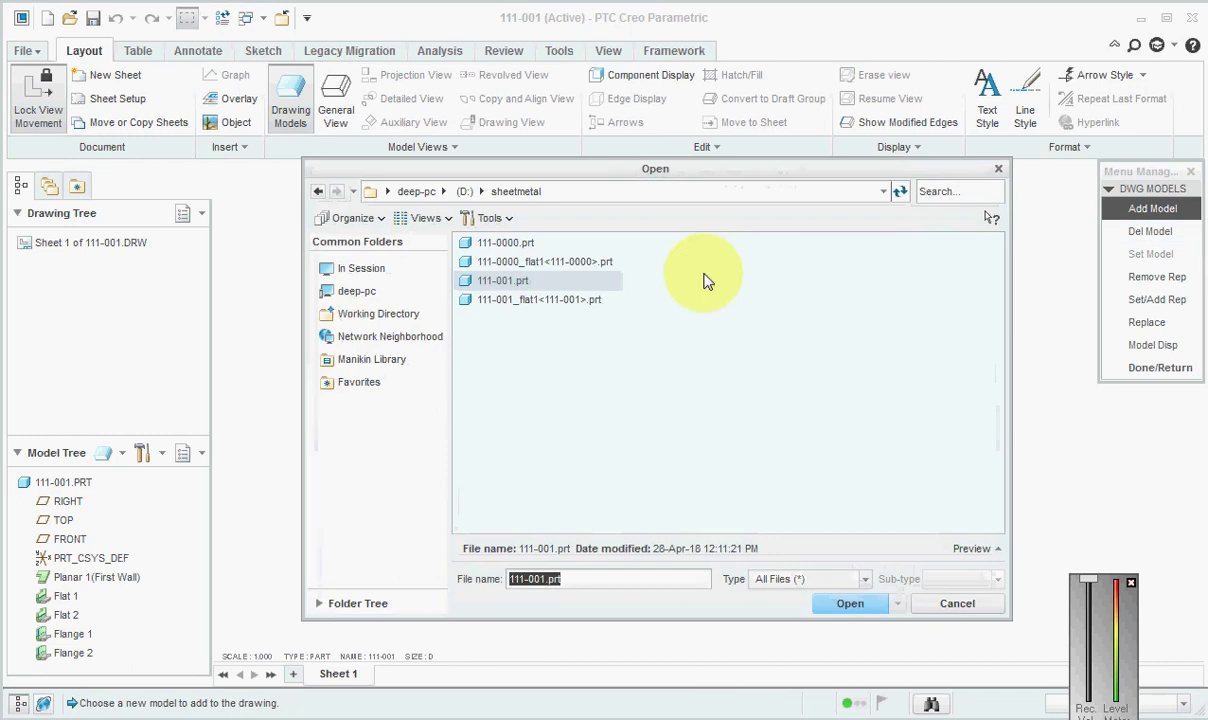
{"action": "left_click", "coordinate": [850, 605]}
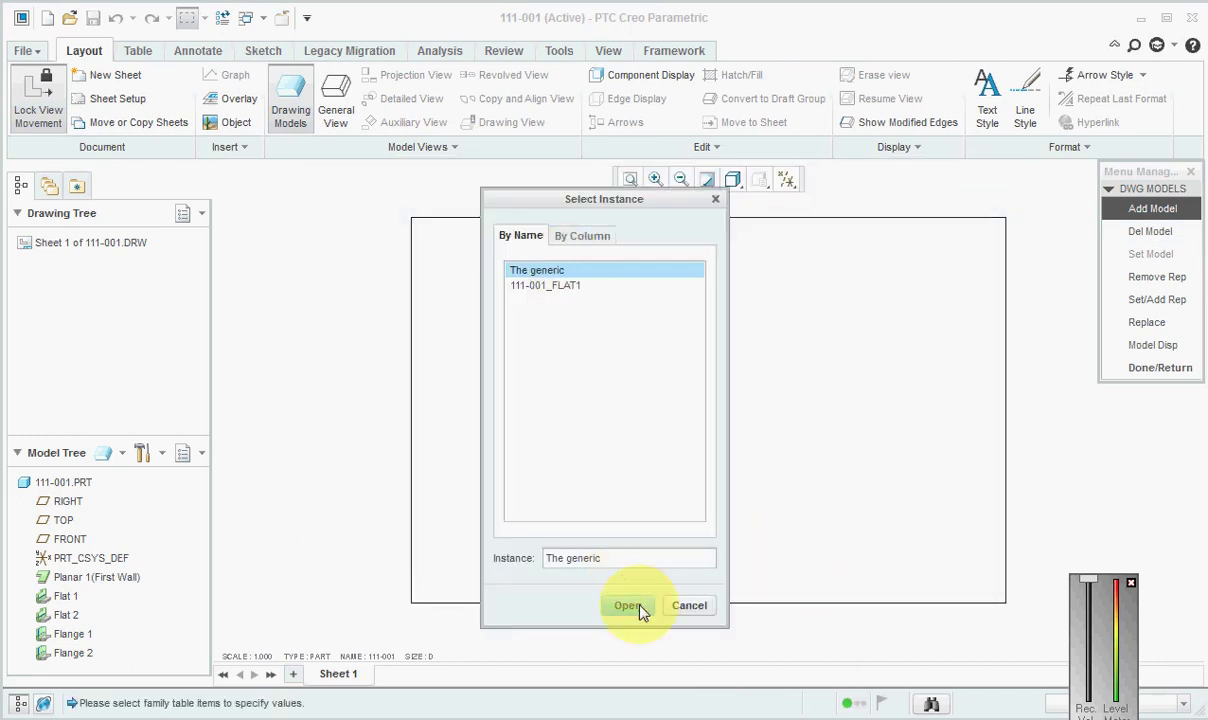
{"action": "left_click", "coordinate": [640, 607]}
Add the 111-001_FLAT1 instance part as another drawing model
{"action": "left_click", "coordinate": [1158, 209]}
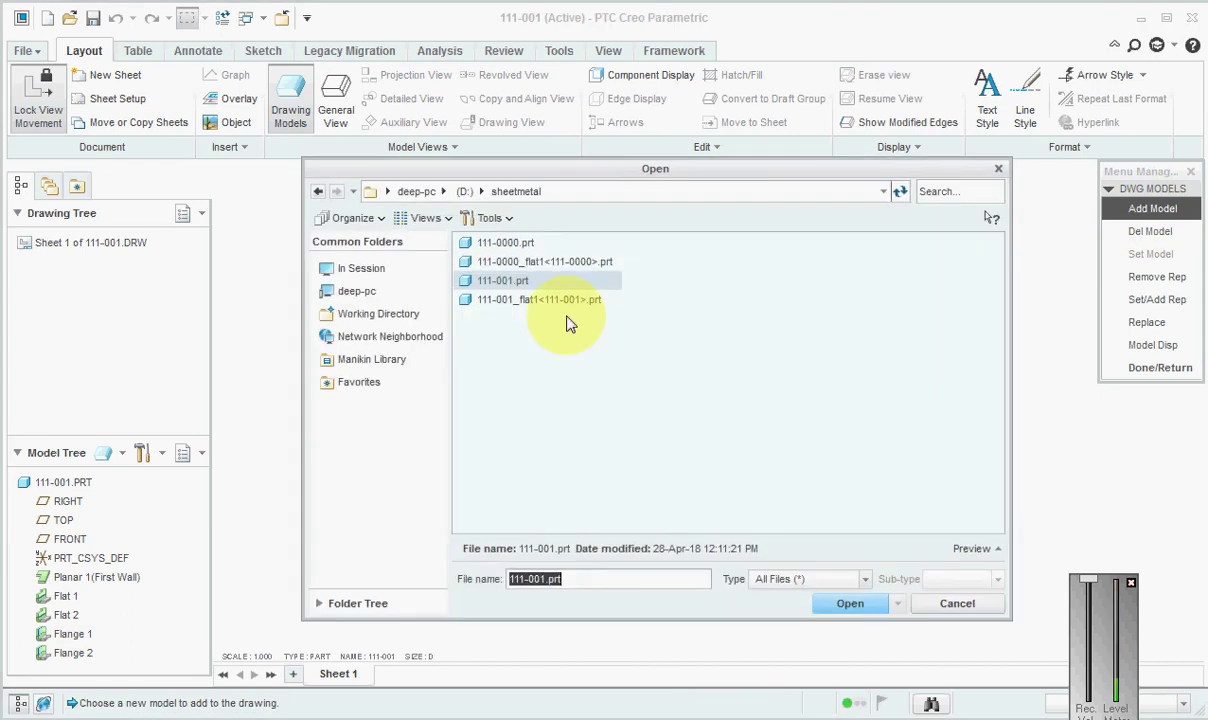
{"action": "left_click", "coordinate": [541, 300]}
{"action": "left_click", "coordinate": [846, 598]}
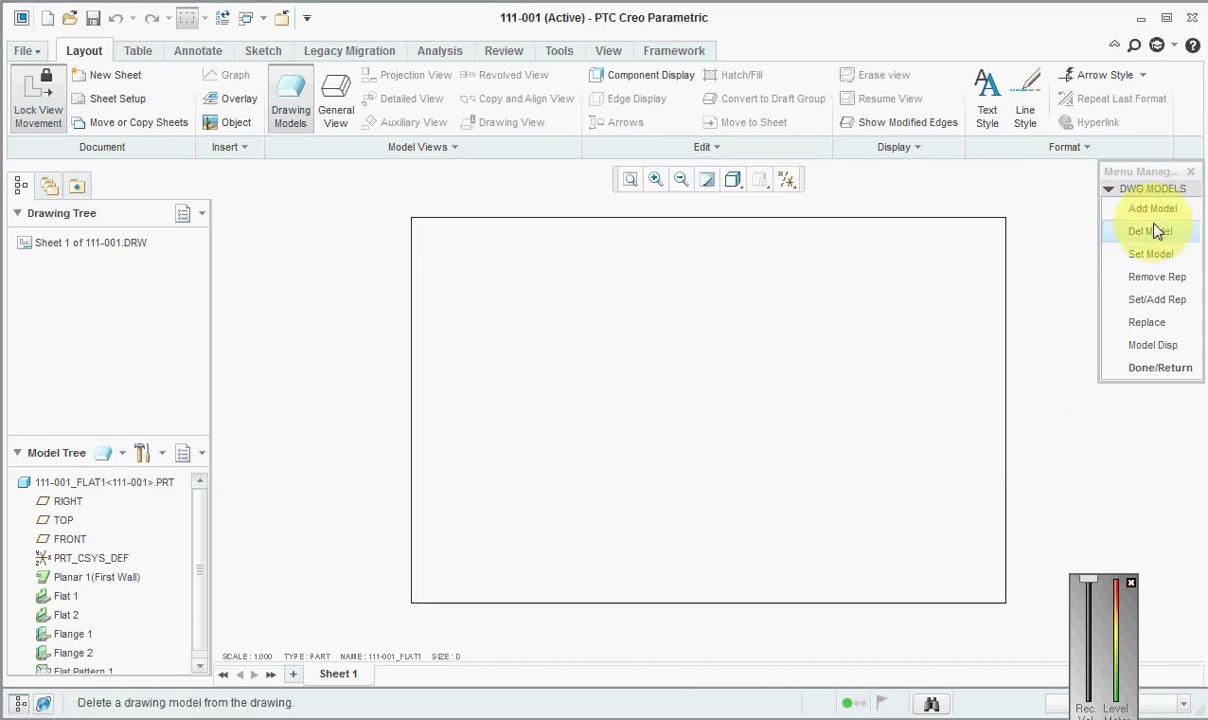
Abandon a flat-part view placement and make 111-001 the current drawing model
{"action": "left_click", "coordinate": [1115, 367]}
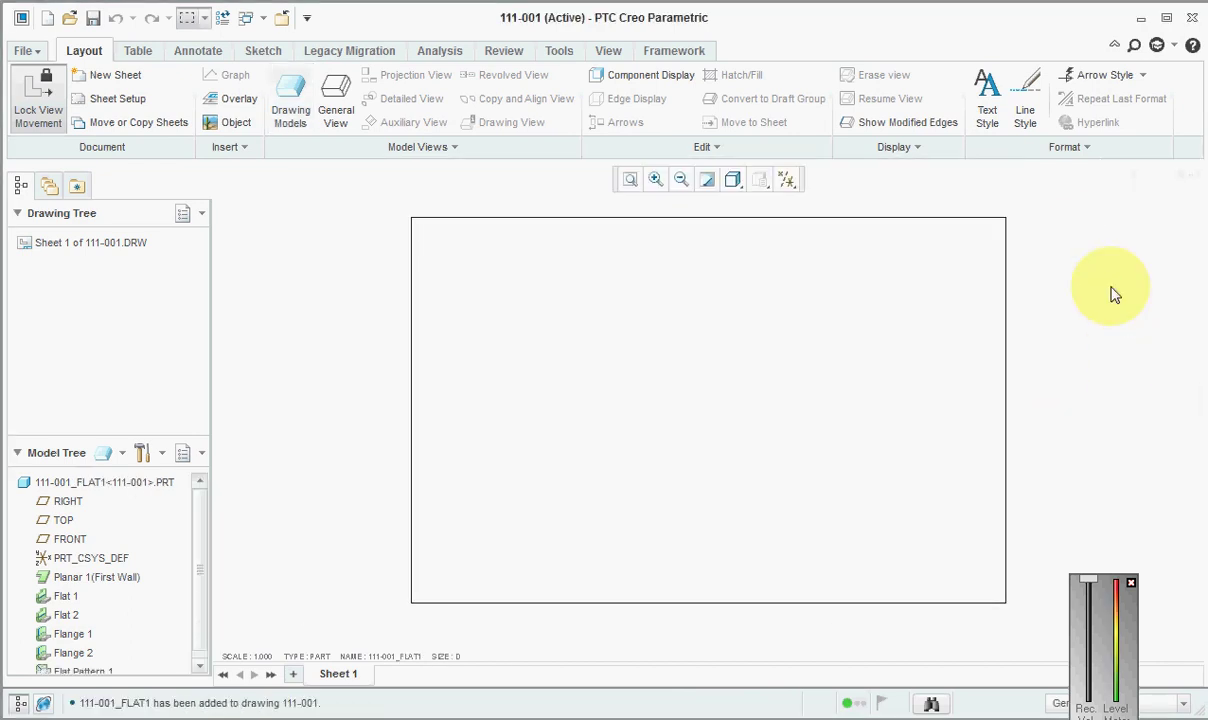
{"action": "left_click", "coordinate": [330, 112]}
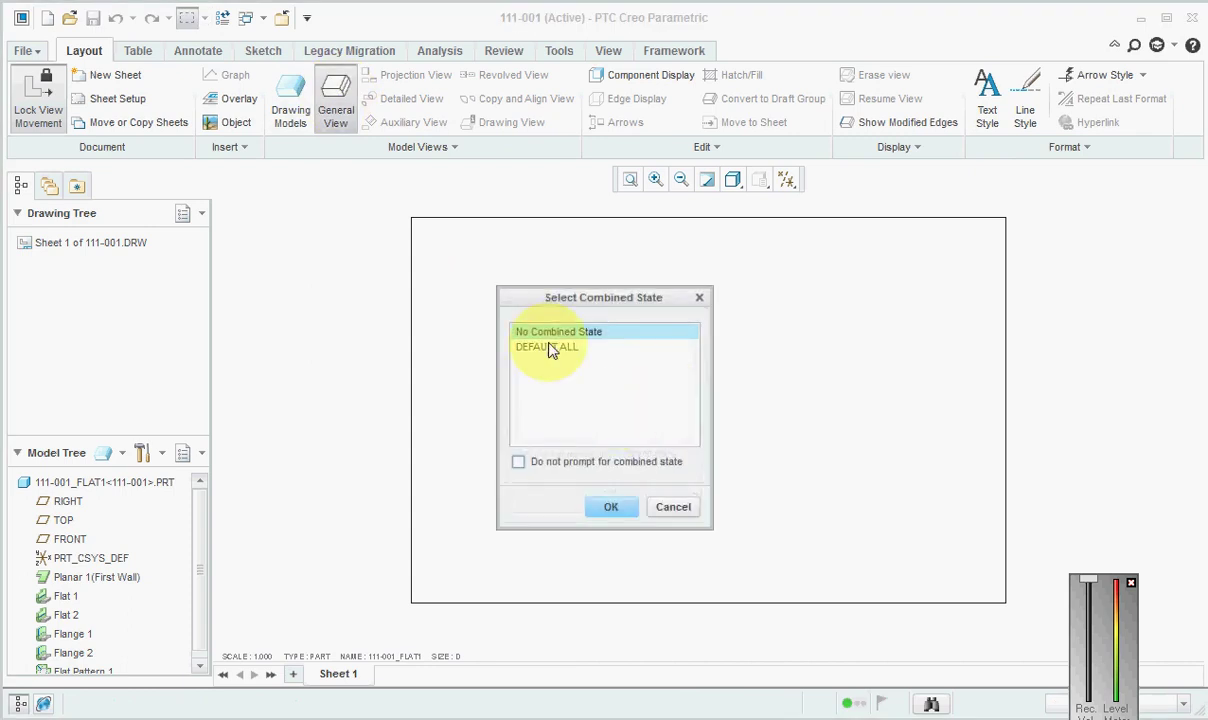
{"action": "left_click", "coordinate": [611, 506]}
{"action": "left_click", "coordinate": [606, 384]}
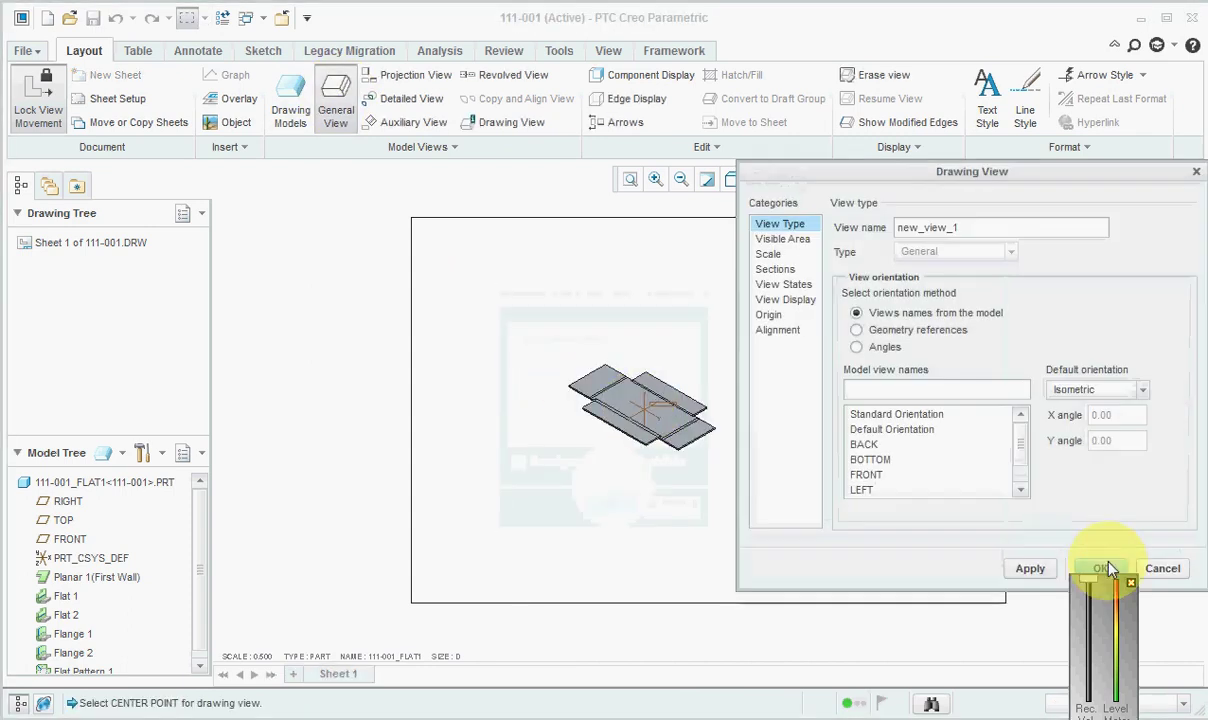
{"action": "left_click", "coordinate": [1160, 569]}
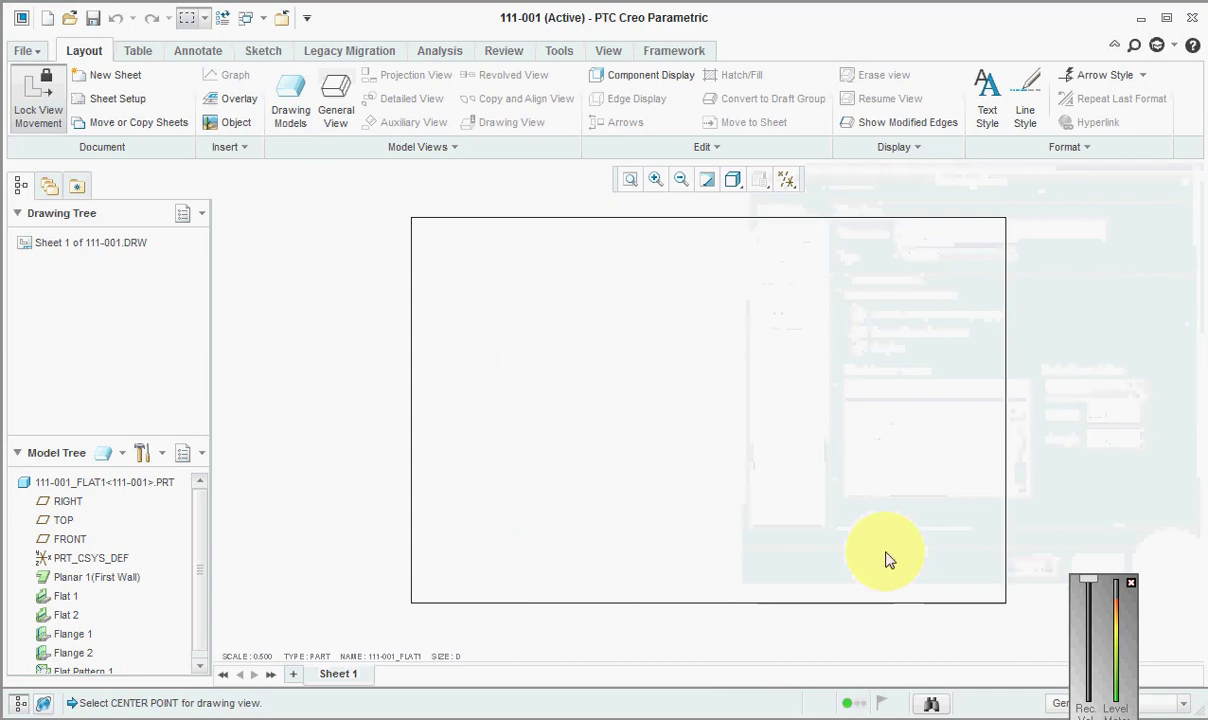
{"action": "left_click", "coordinate": [403, 660]}
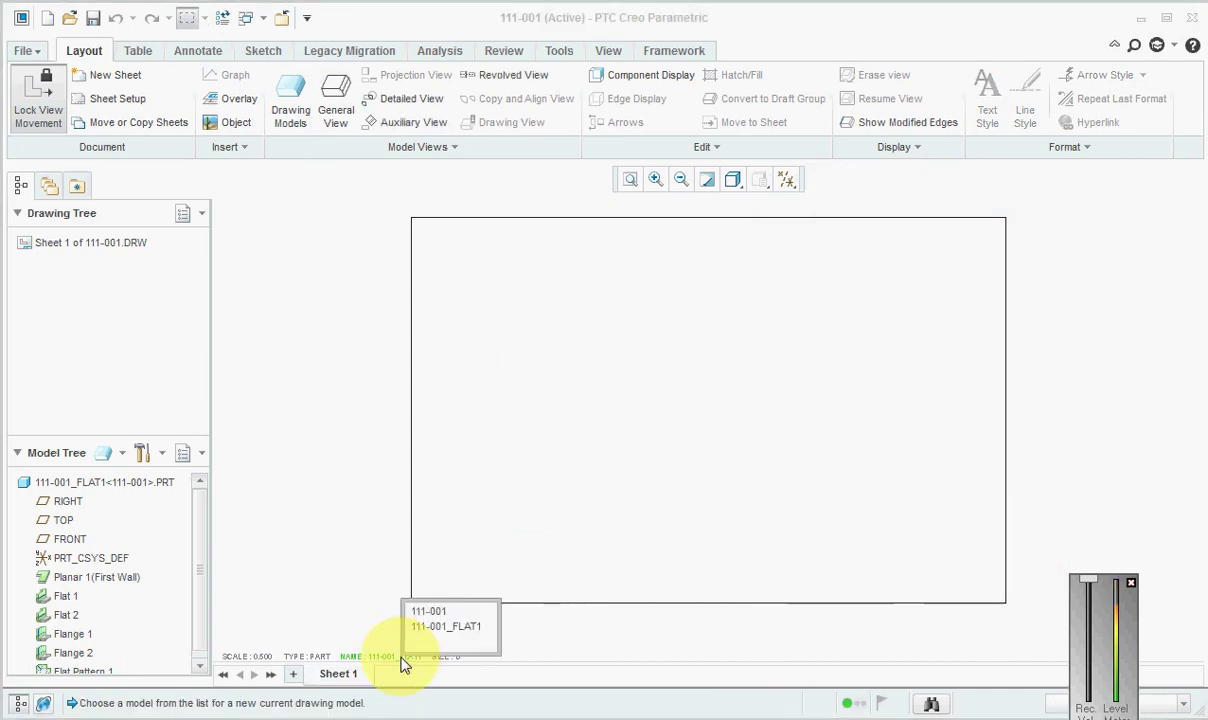
{"action": "left_click", "coordinate": [430, 612]}
Place isometric general view new_view_2 of 111-001 near the sheet's upper right
{"action": "left_click", "coordinate": [335, 100]}
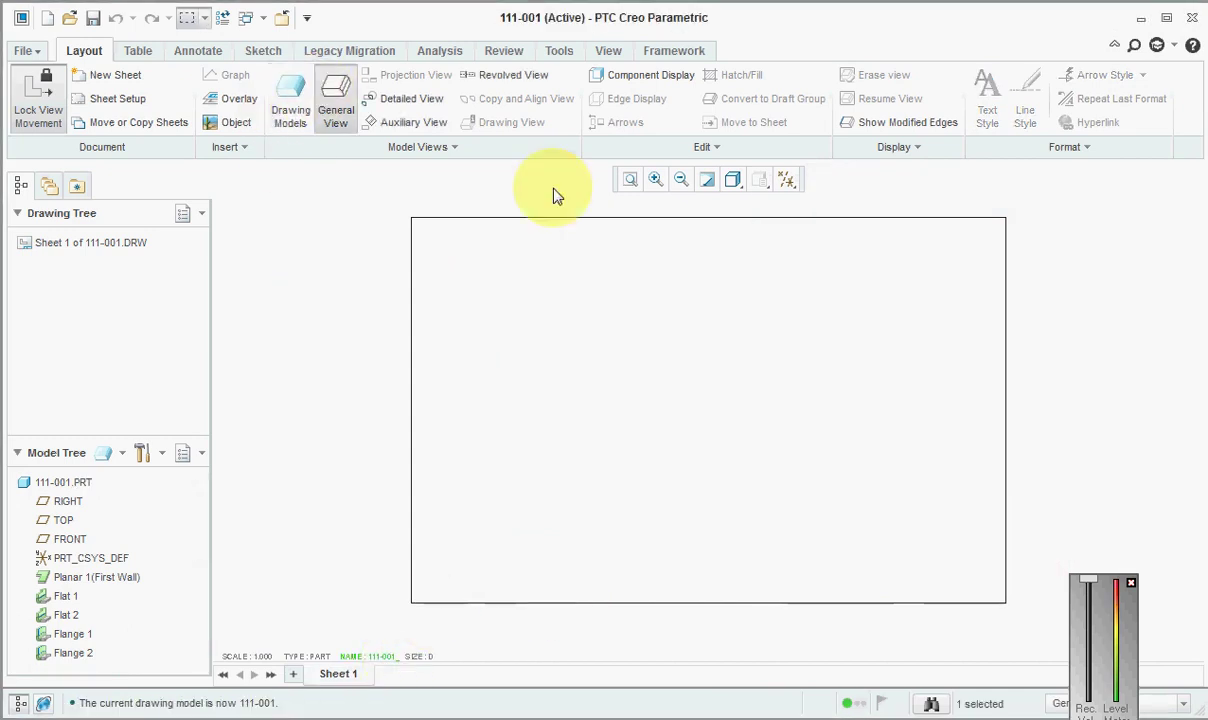
{"action": "left_click", "coordinate": [625, 522]}
{"action": "left_click", "coordinate": [898, 297]}
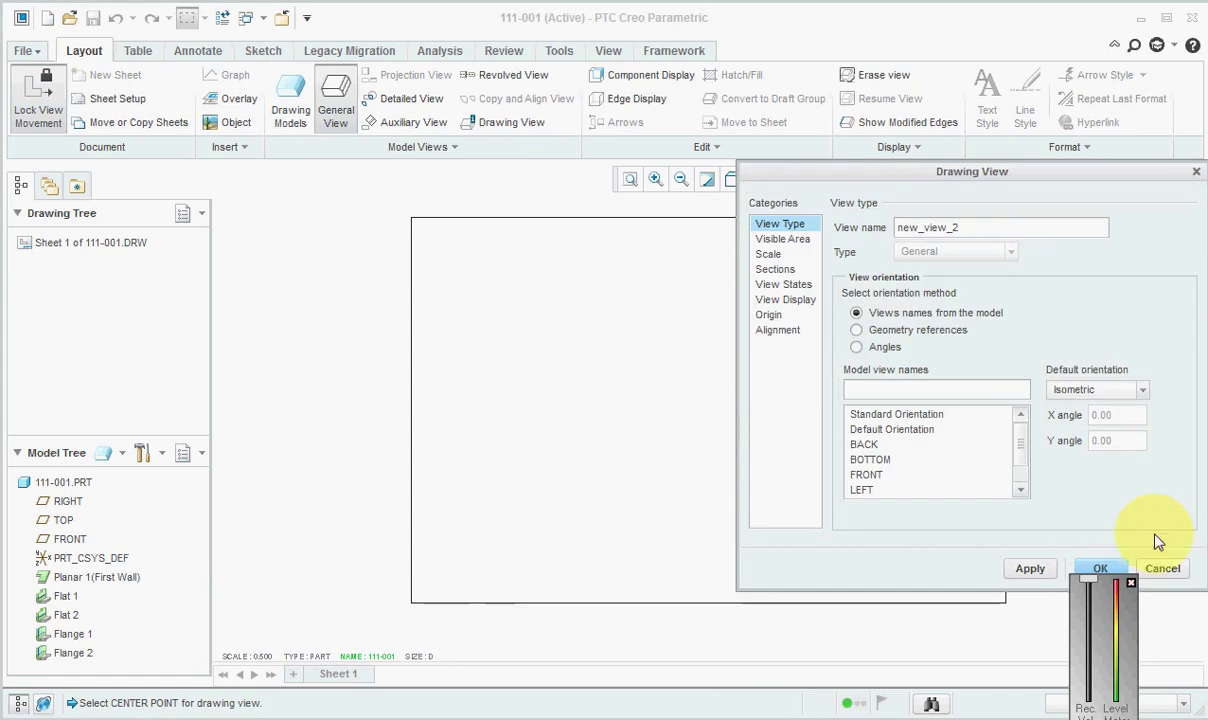
{"action": "left_click", "coordinate": [1100, 570]}
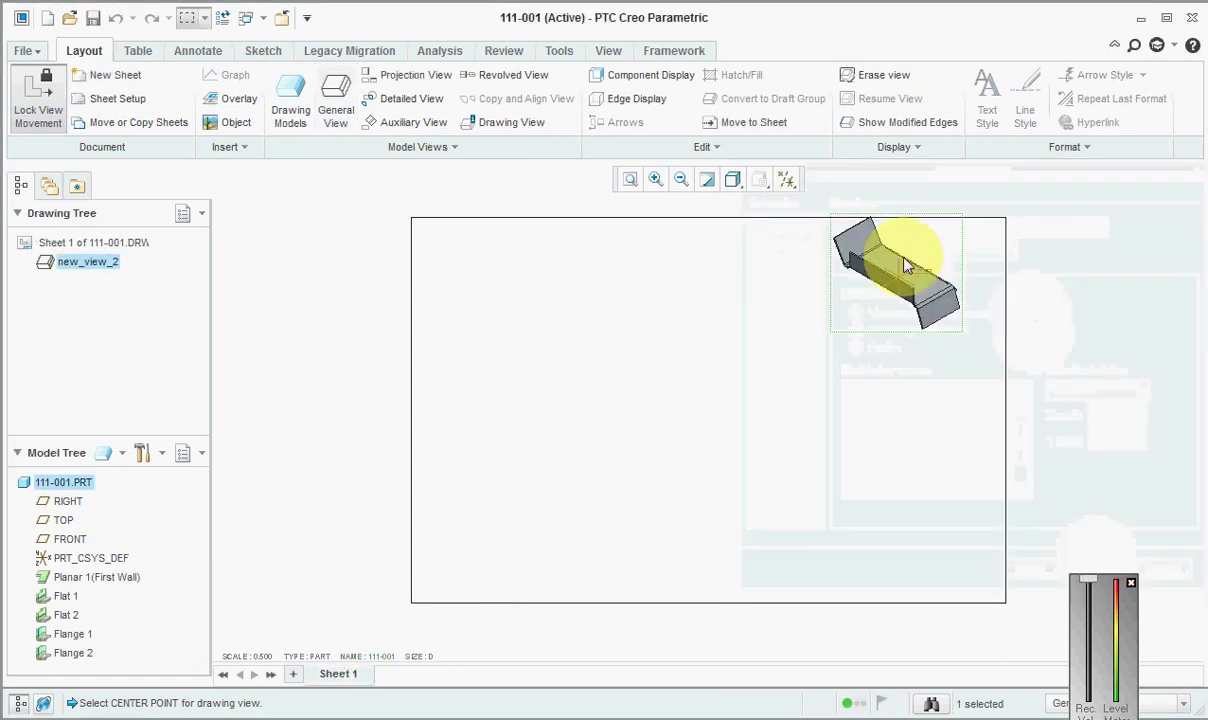
Unlock new_view_2 and move it slightly down and to the right
{"action": "right_click", "coordinate": [902, 262]}
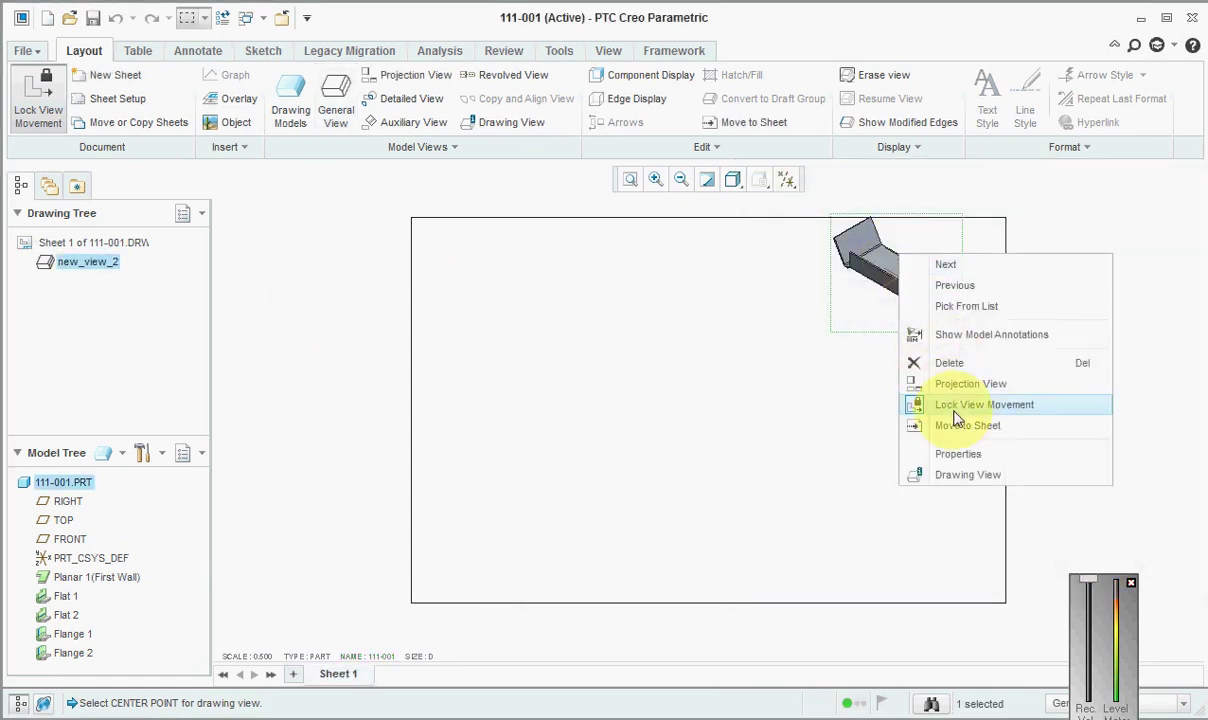
{"action": "left_click", "coordinate": [958, 404]}
{"action": "left_click_drag", "start_coordinate": [903, 250], "coordinate": [930, 280]}
{"action": "left_click", "coordinate": [1070, 300]}
{"action": "left_click", "coordinate": [183, 213]}
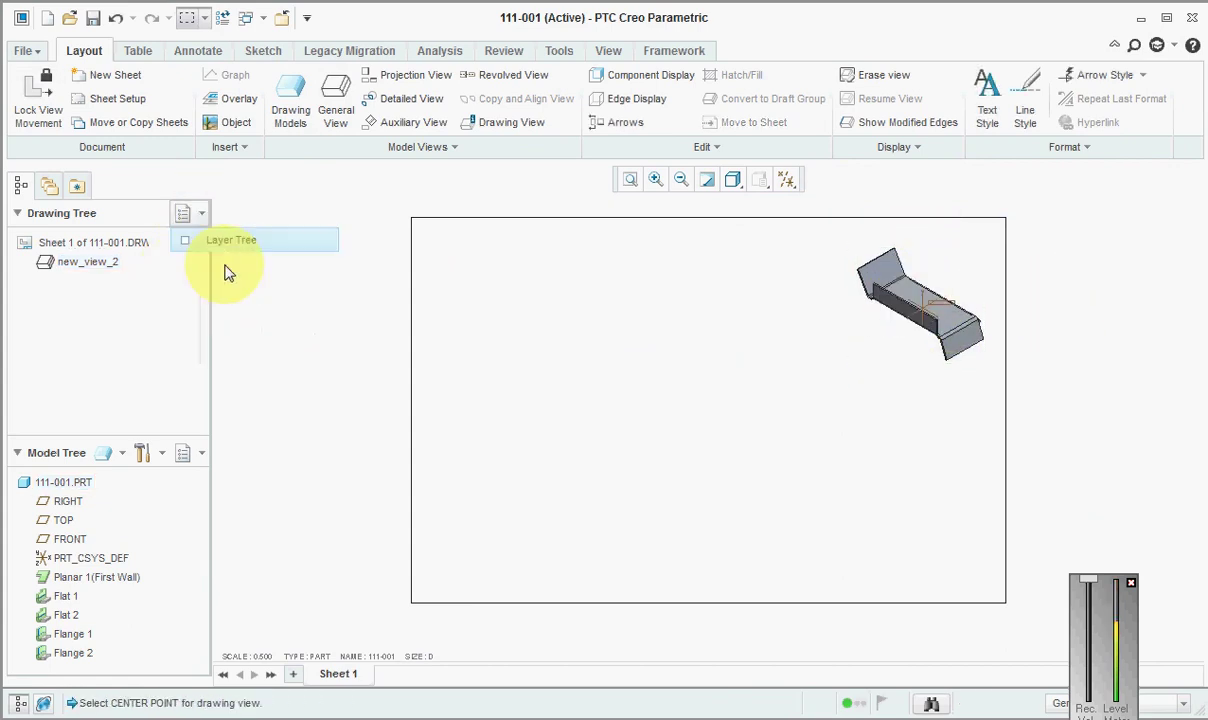
Hide all the drawing's layers in the Layer Tree and save the layer status
{"action": "left_click", "coordinate": [220, 238]}
{"action": "right_click", "coordinate": [87, 263]}
{"action": "left_click", "coordinate": [88, 263]}
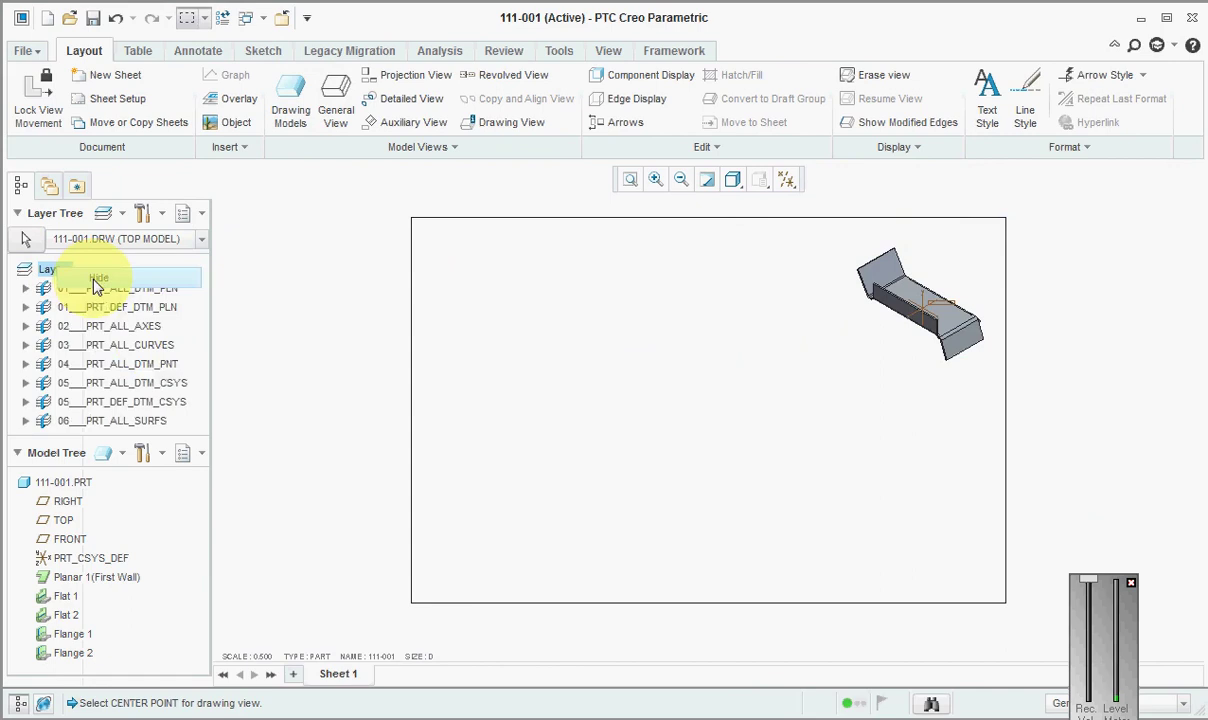
{"action": "right_click", "coordinate": [197, 369]}
{"action": "left_click", "coordinate": [262, 405]}
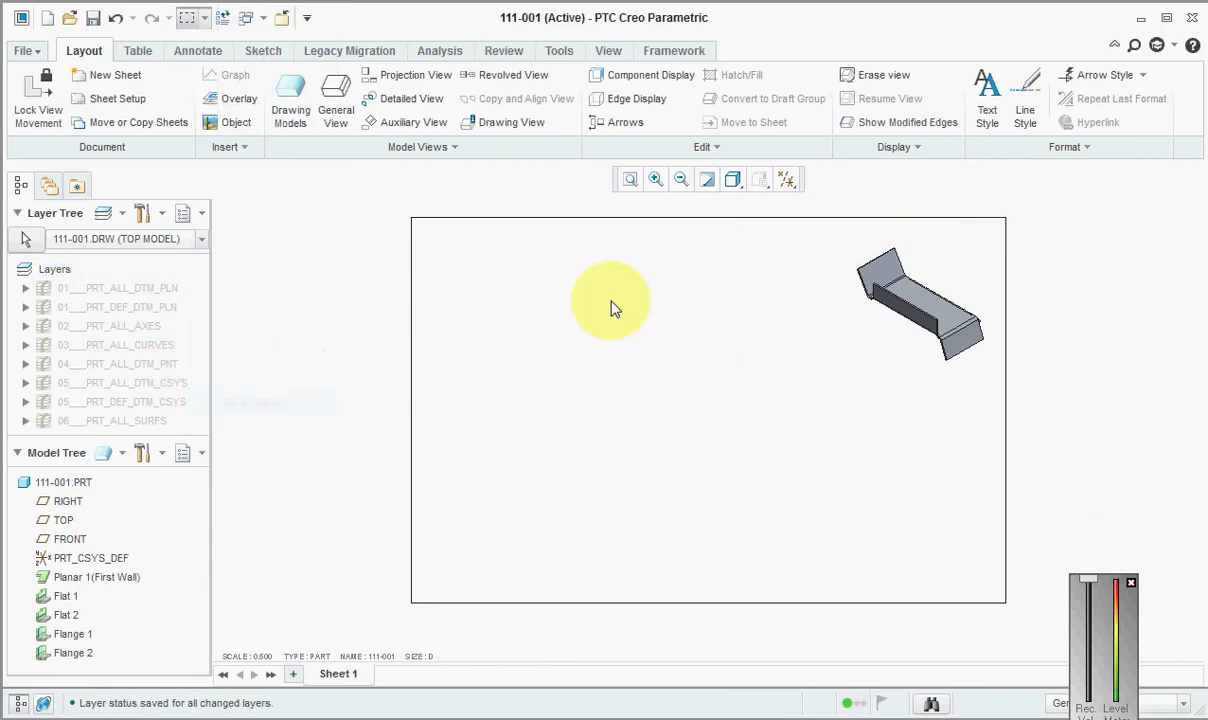
Make 111-001_FLAT1 the current drawing model
{"action": "left_click", "coordinate": [295, 95]}
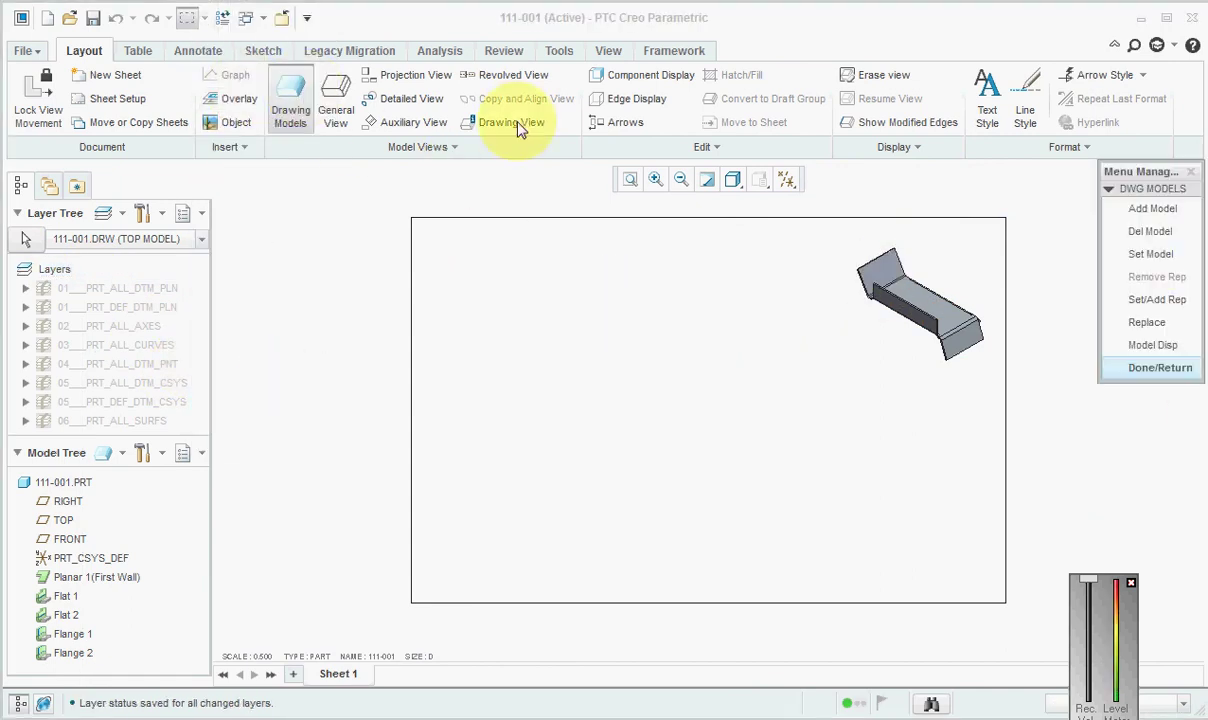
{"action": "left_click", "coordinate": [1148, 369]}
{"action": "left_click", "coordinate": [389, 656]}
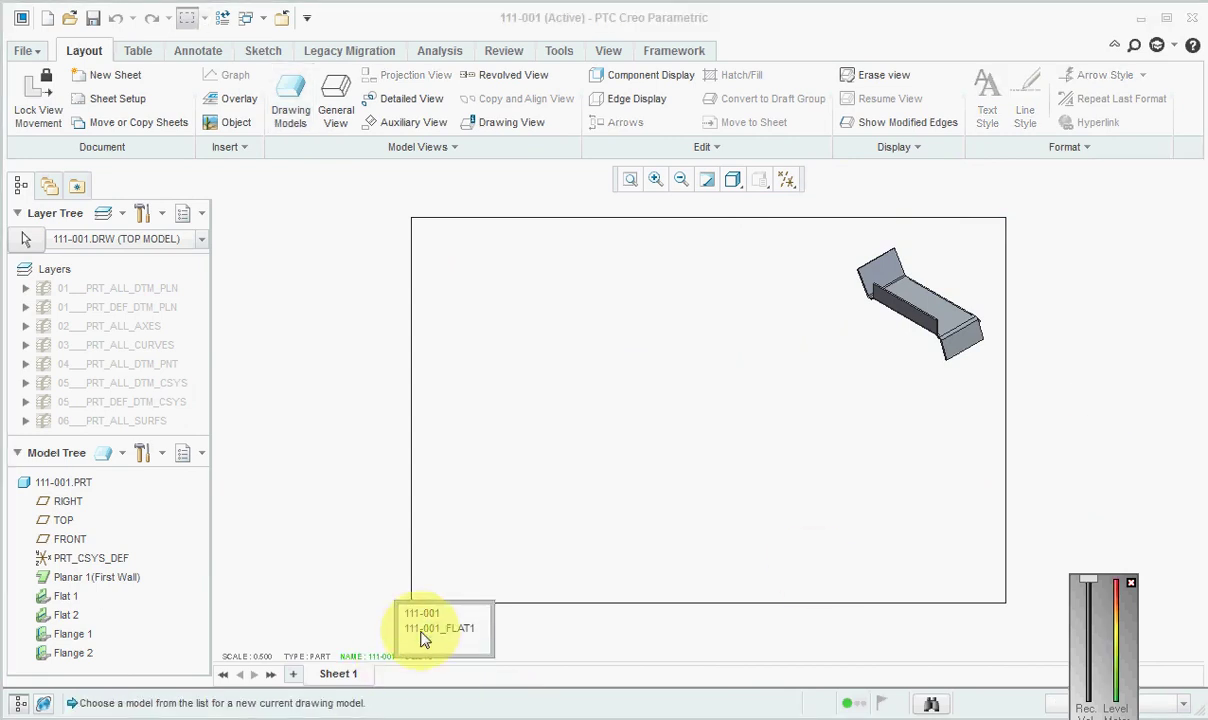
{"action": "left_click", "coordinate": [432, 628]}
{"action": "left_click", "coordinate": [292, 102]}
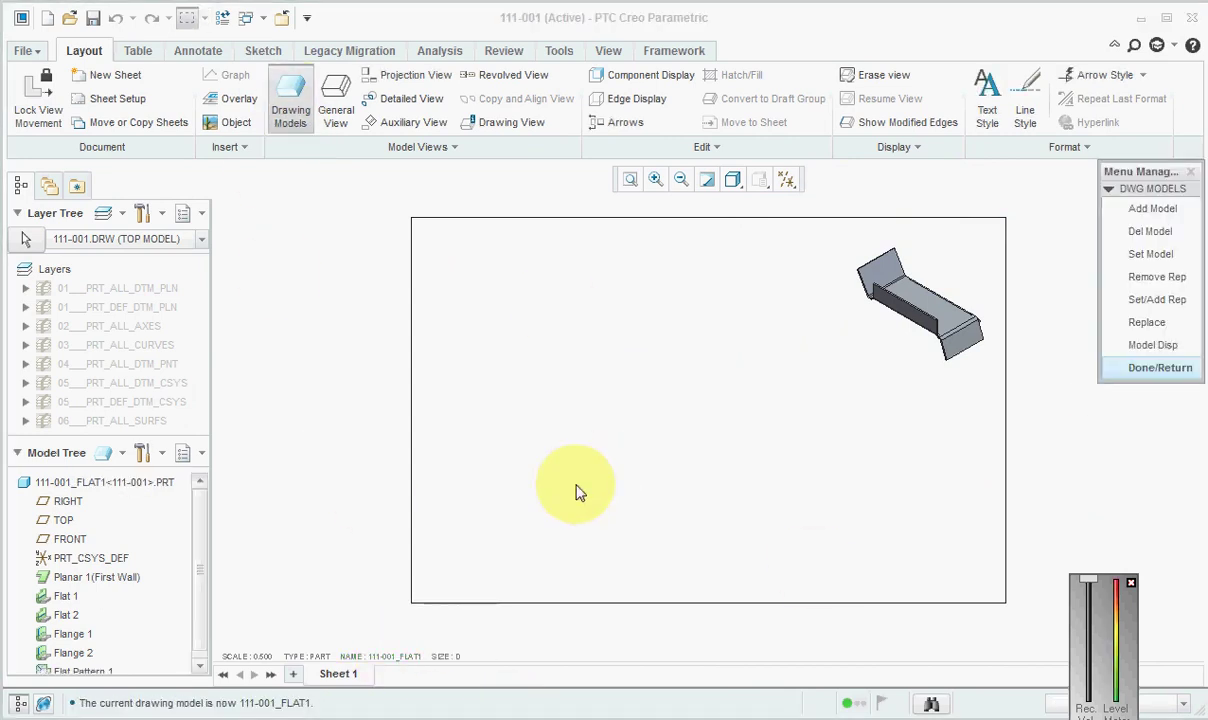
{"action": "left_click", "coordinate": [1150, 368]}
{"action": "left_click", "coordinate": [335, 98]}
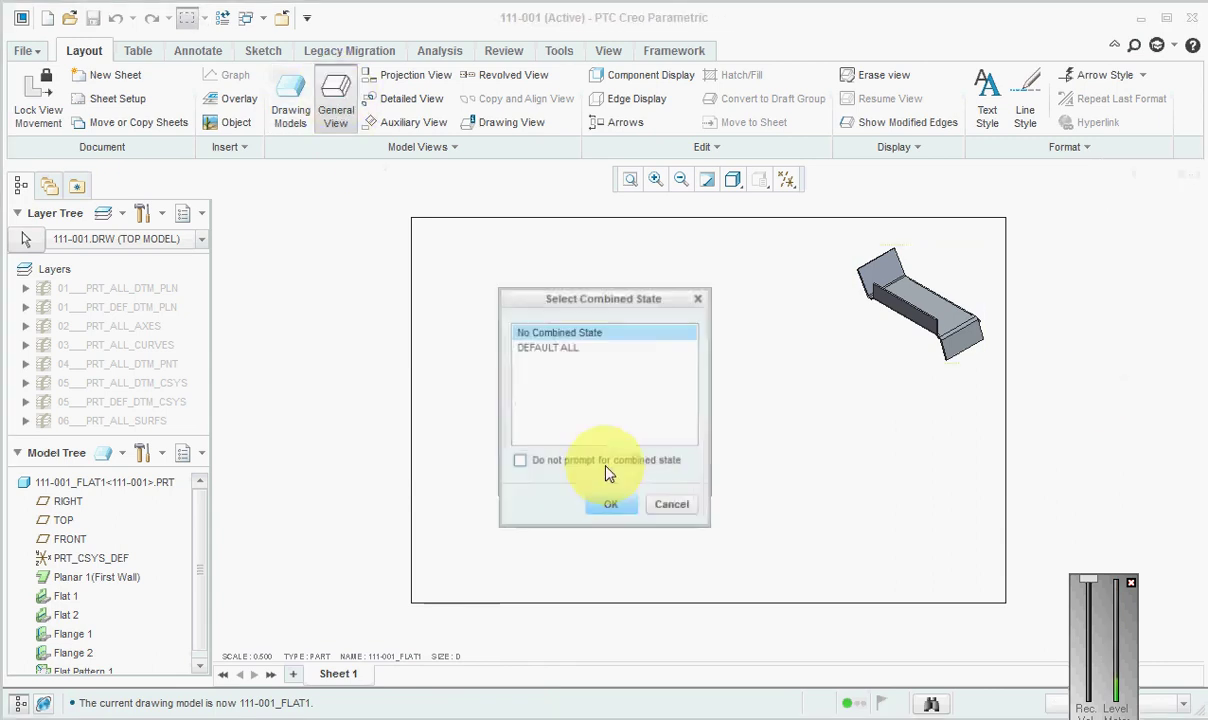
Place a TOP-oriented general view of 111-001_FLAT1 at the sheet centre, no combined state
{"action": "left_click", "coordinate": [612, 497]}
{"action": "left_click", "coordinate": [561, 404]}
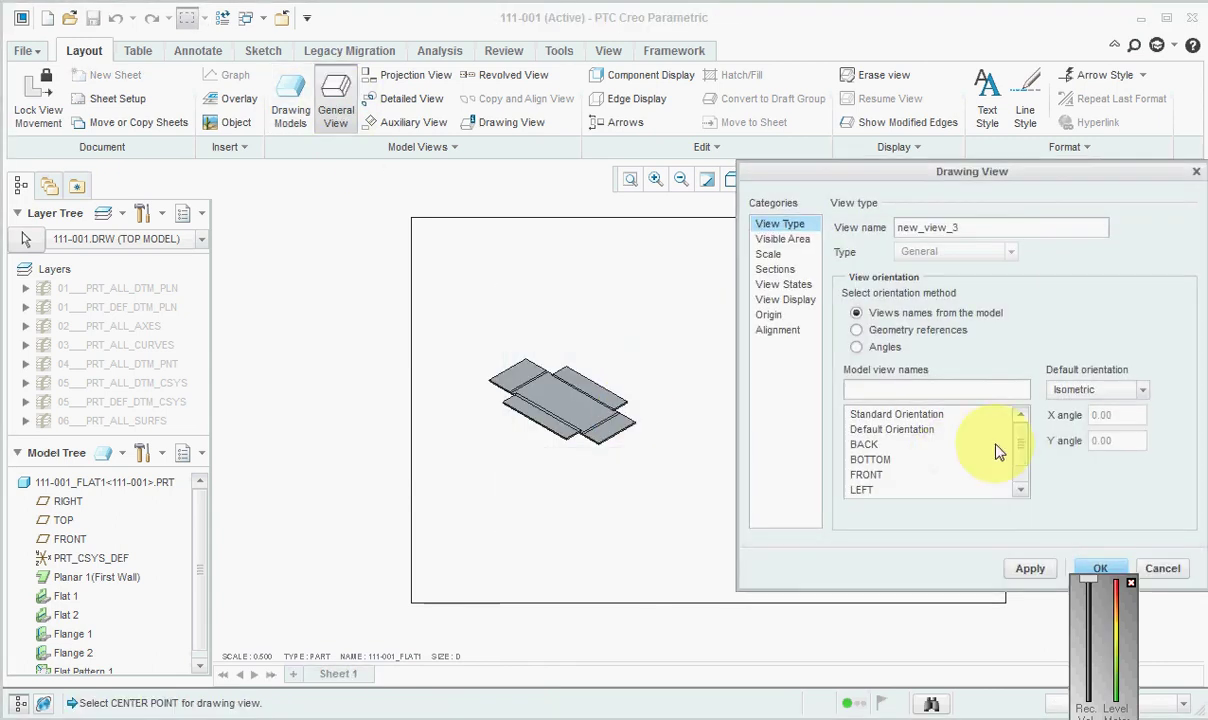
{"action": "scroll", "coordinate": [1019, 448], "scroll_direction": "down", "scroll_amount": 2}
{"action": "left_click", "coordinate": [880, 489]}
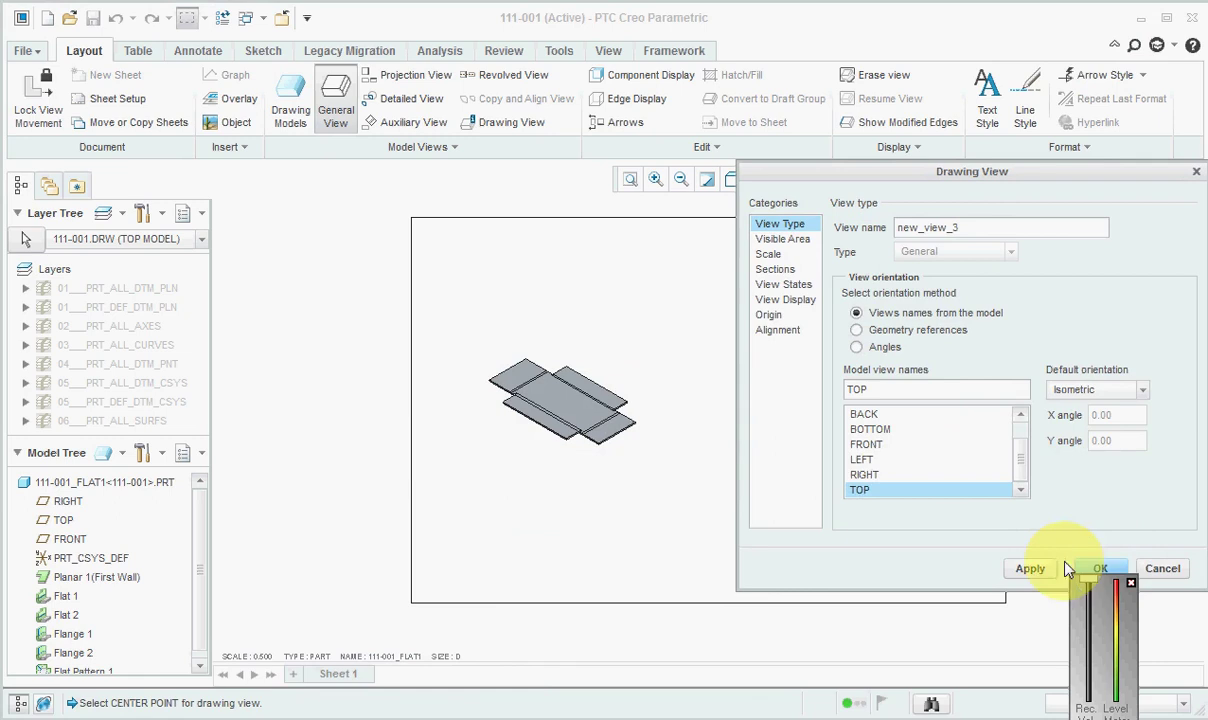
{"action": "left_click", "coordinate": [1030, 568]}
{"action": "left_click", "coordinate": [1121, 572]}
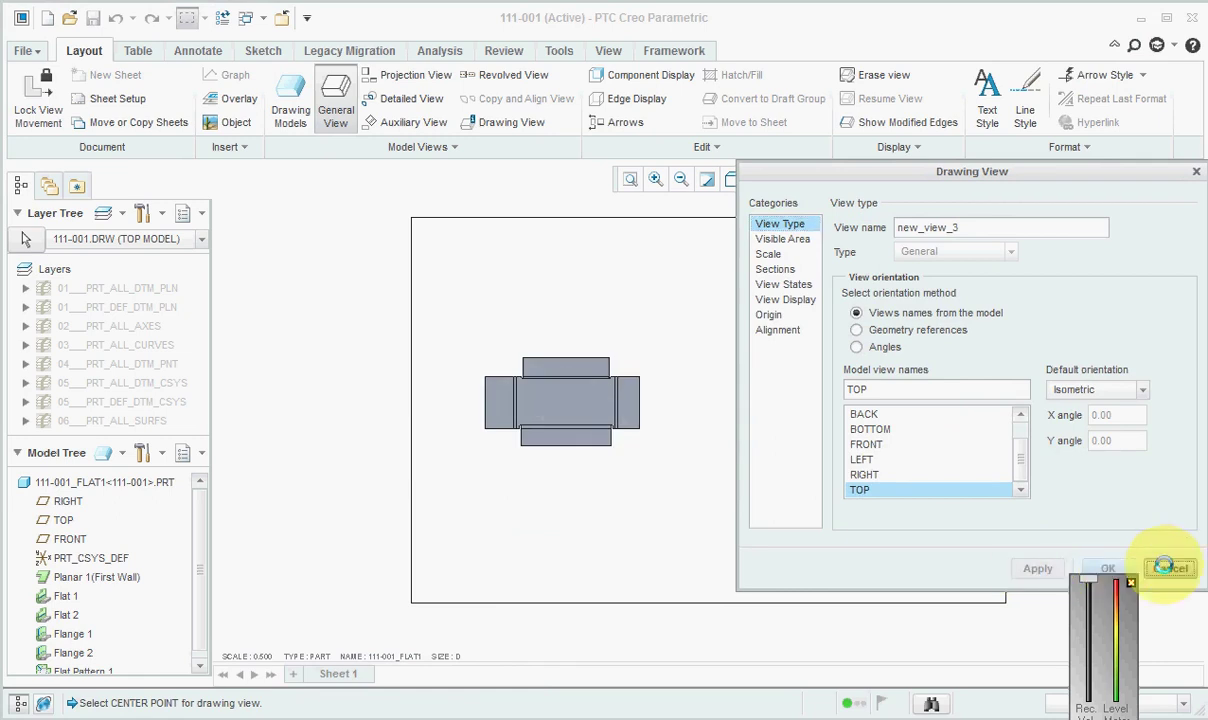
Drag the flat-pattern view to the right and down on the sheet
{"action": "scroll", "coordinate": [463, 405], "scroll_direction": "up", "scroll_amount": 3}
{"action": "scroll", "coordinate": [463, 405], "scroll_direction": "down", "scroll_amount": 2}
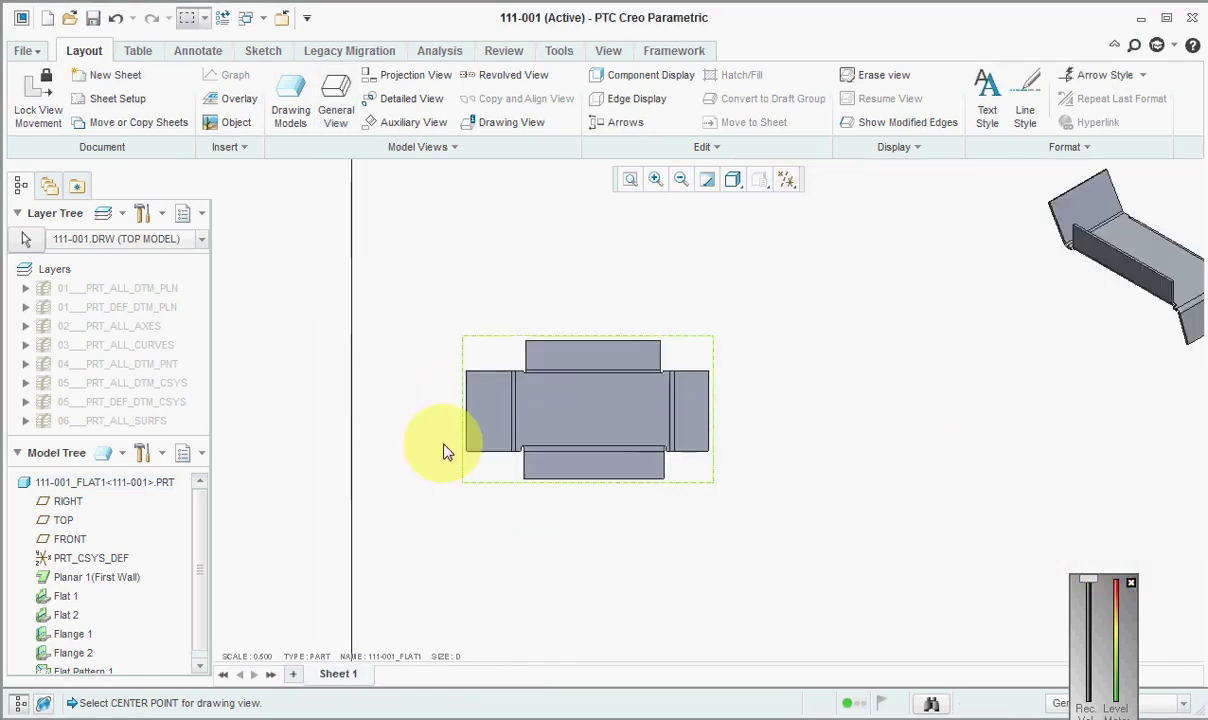
{"action": "scroll", "coordinate": [526, 418], "scroll_direction": "up", "scroll_amount": 2}
{"action": "left_click", "coordinate": [527, 401]}
{"action": "mouse_move", "coordinate": [527, 401]}
{"action": "left_mouse_down"}
{"action": "mouse_move", "coordinate": [607, 404]}
{"action": "mouse_move", "coordinate": [609, 423]}
{"action": "left_mouse_up"}
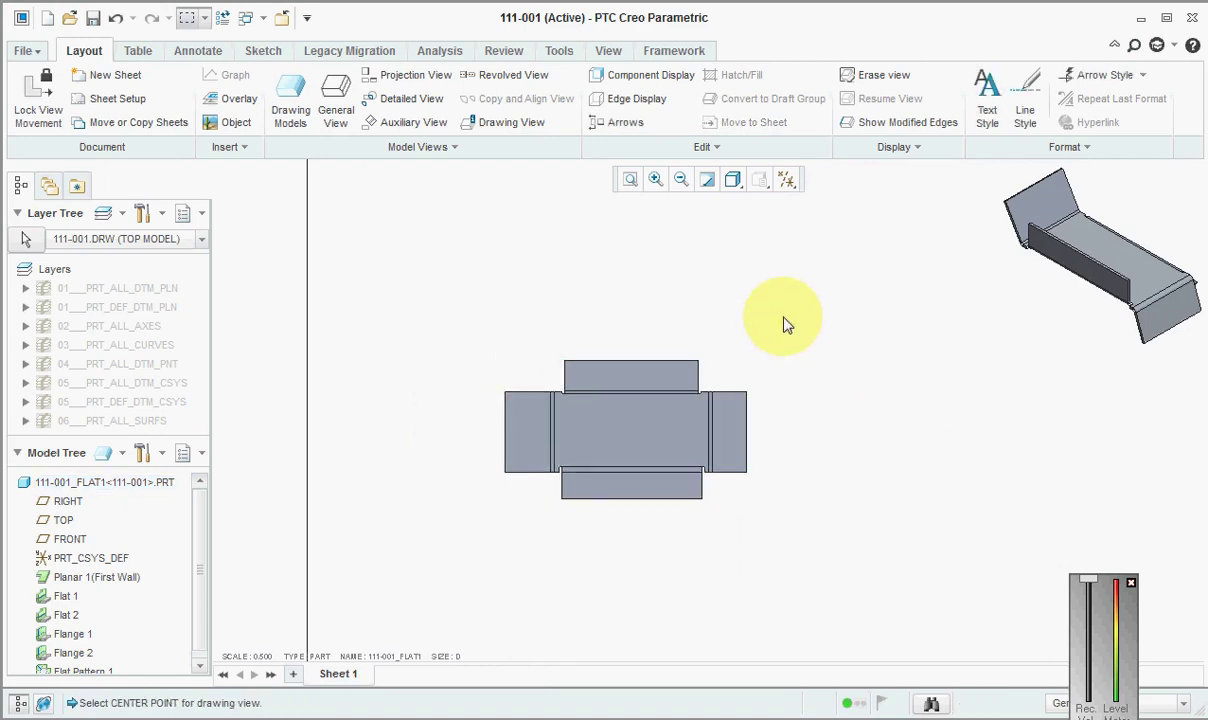
{"action": "scroll", "coordinate": [418, 404], "scroll_direction": "down", "scroll_amount": 3}
{"action": "scroll", "coordinate": [453, 504], "scroll_direction": "up", "scroll_amount": 1}
Set the drawing scale to 1 and nudge the flat-pattern view toward the sheet centre
{"action": "double_click", "coordinate": [258, 660]}
{"action": "type", "text": "1"}
{"action": "left_click", "coordinate": [856, 194]}
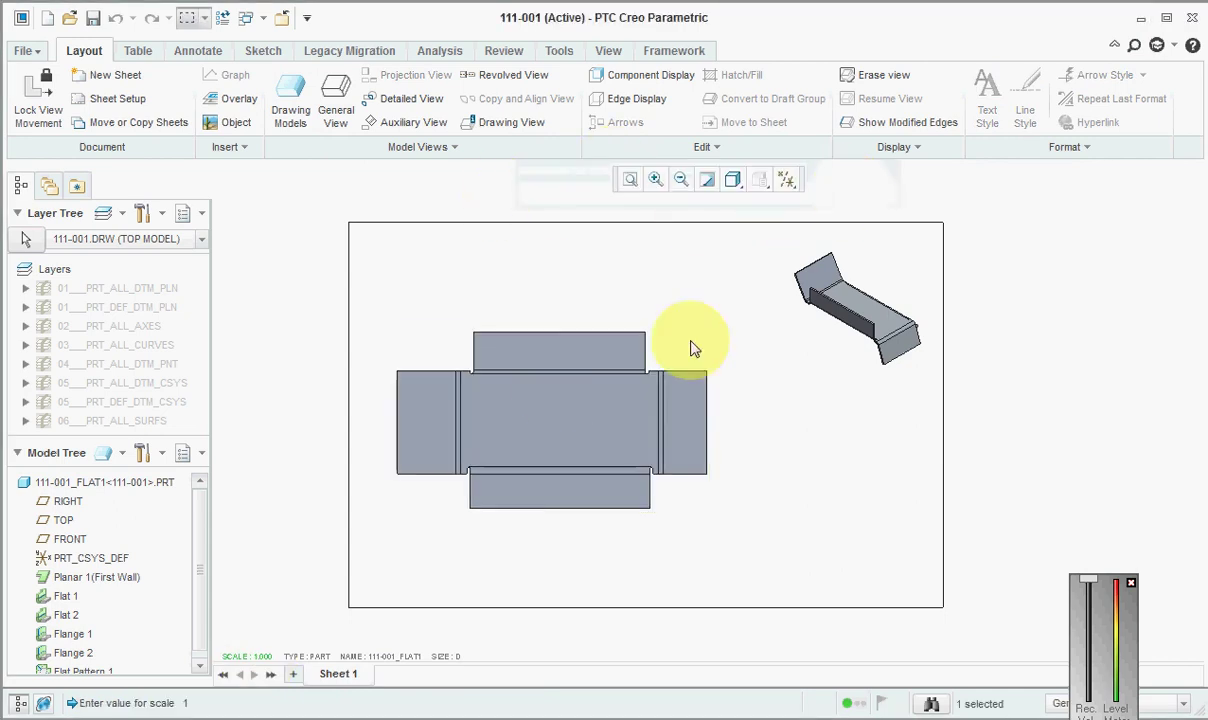
{"action": "left_click_drag", "start_coordinate": [548, 405], "coordinate": [589, 420]}
{"action": "left_click", "coordinate": [628, 262]}
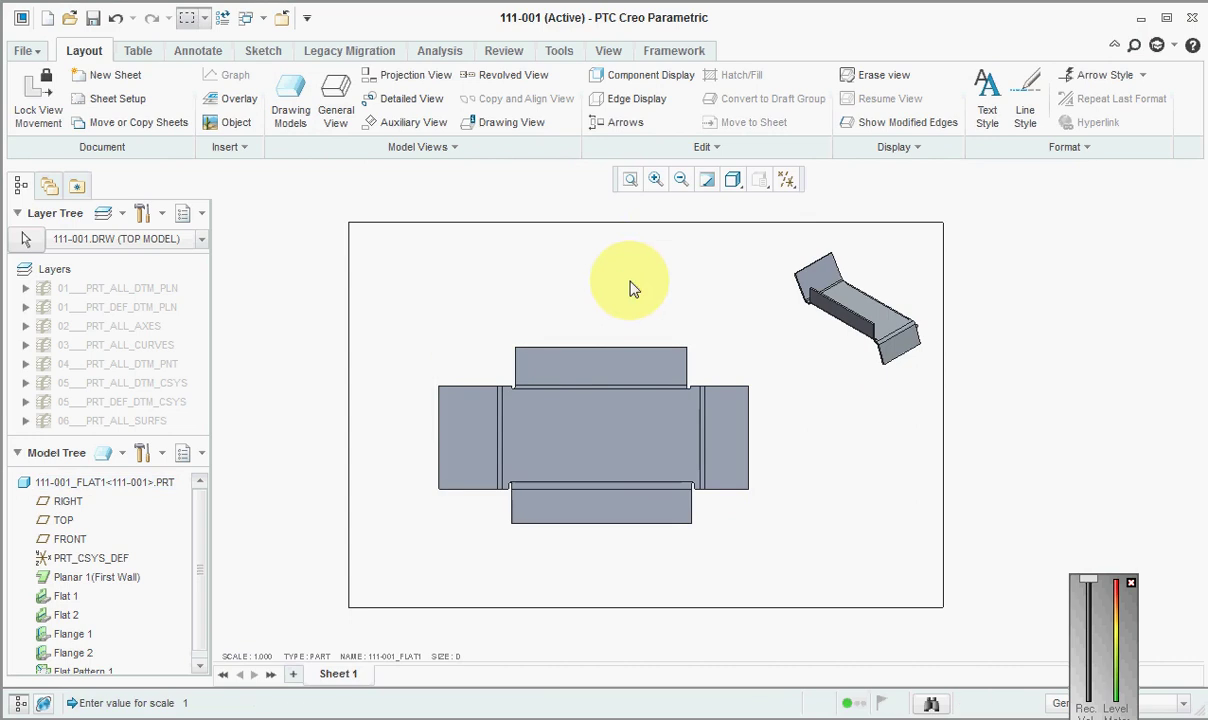
{"action": "left_click", "coordinate": [195, 55]}
{"action": "left_click", "coordinate": [200, 98]}
Check axes A_5–A_8 of the flat-pattern view in Show Model Annotations, then close it
{"action": "left_click", "coordinate": [718, 372]}
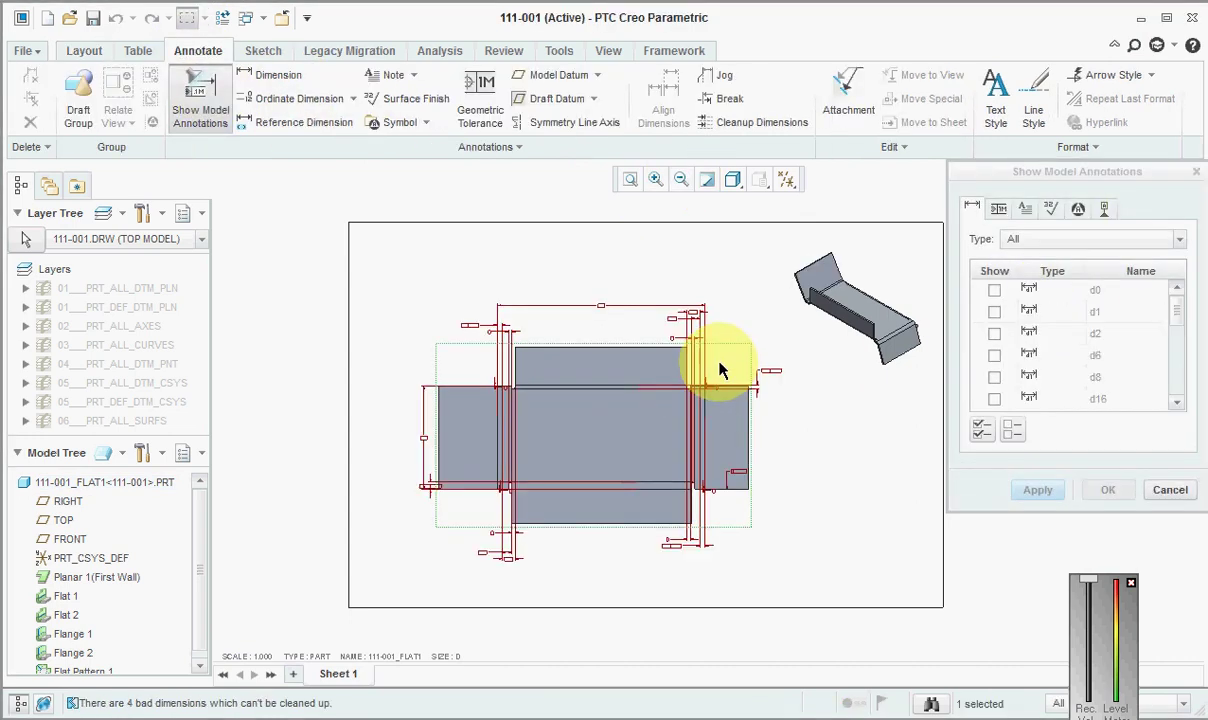
{"action": "left_click", "coordinate": [1104, 208]}
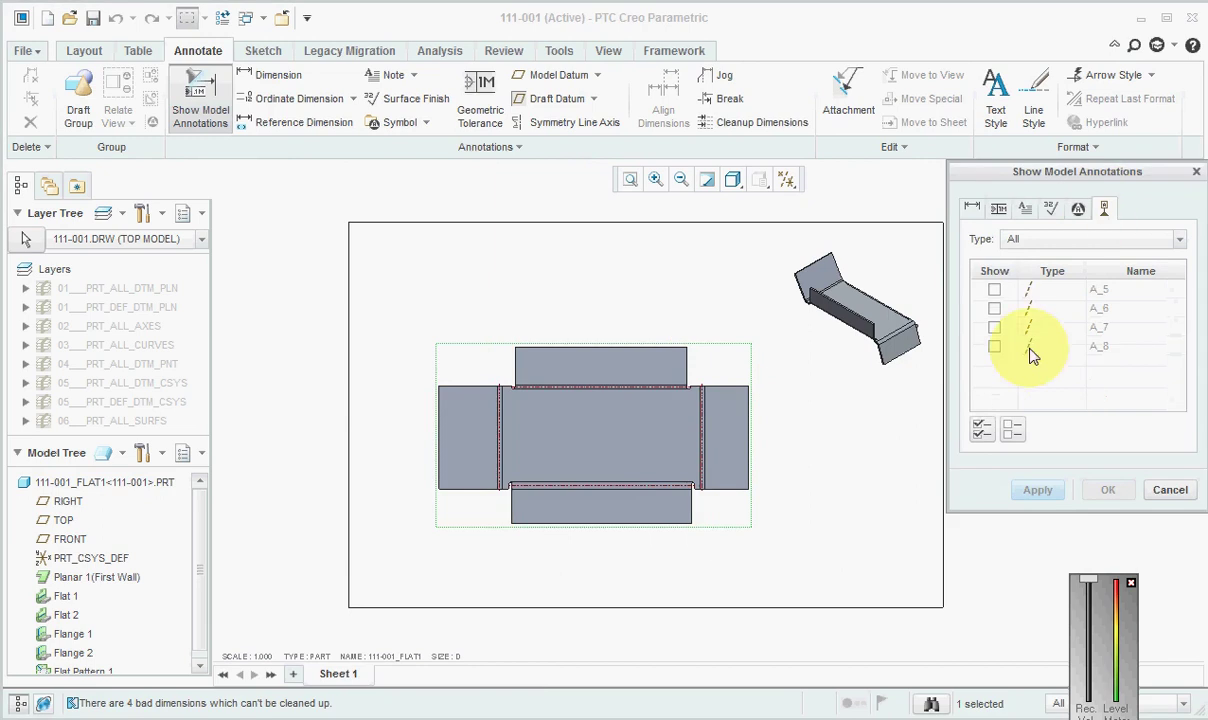
{"action": "left_click", "coordinate": [982, 429]}
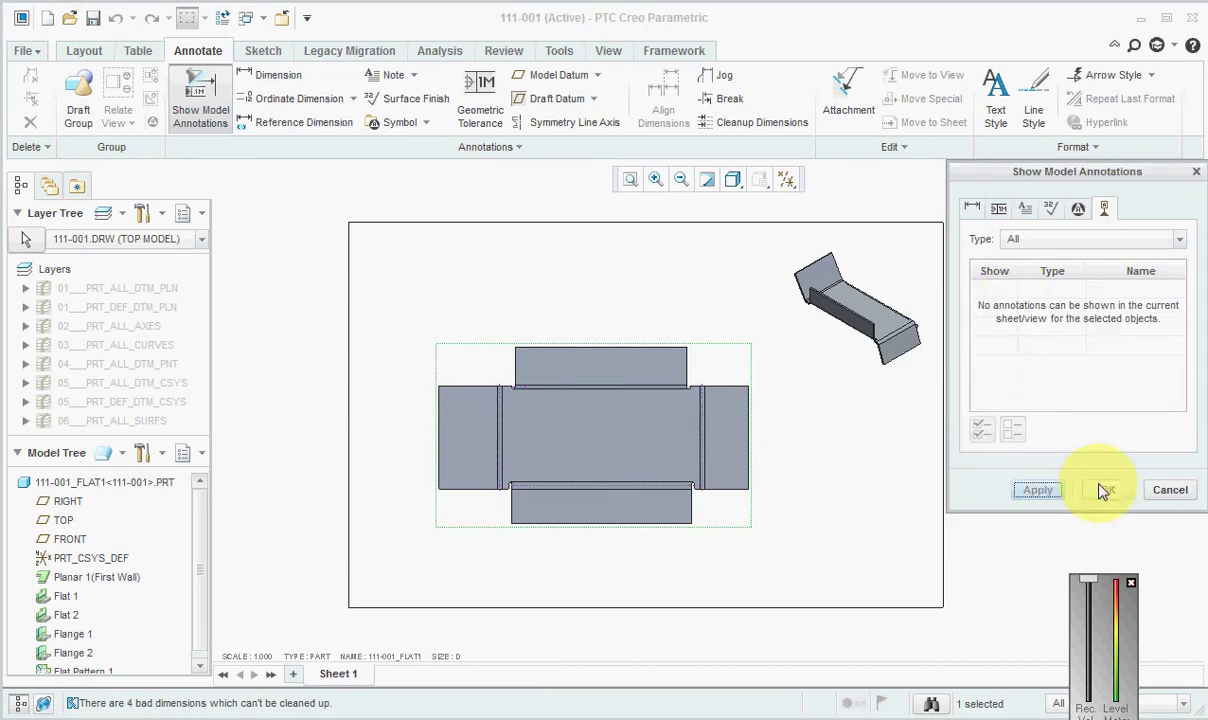
{"action": "left_click", "coordinate": [1167, 486]}
{"action": "scroll", "coordinate": [608, 415], "scroll_direction": "up", "scroll_amount": 2}
{"action": "scroll", "coordinate": [396, 391], "scroll_direction": "up", "scroll_amount": 1}
{"action": "scroll", "coordinate": [391, 330], "scroll_direction": "up", "scroll_amount": 3}
{"action": "scroll", "coordinate": [391, 330], "scroll_direction": "down", "scroll_amount": 6}
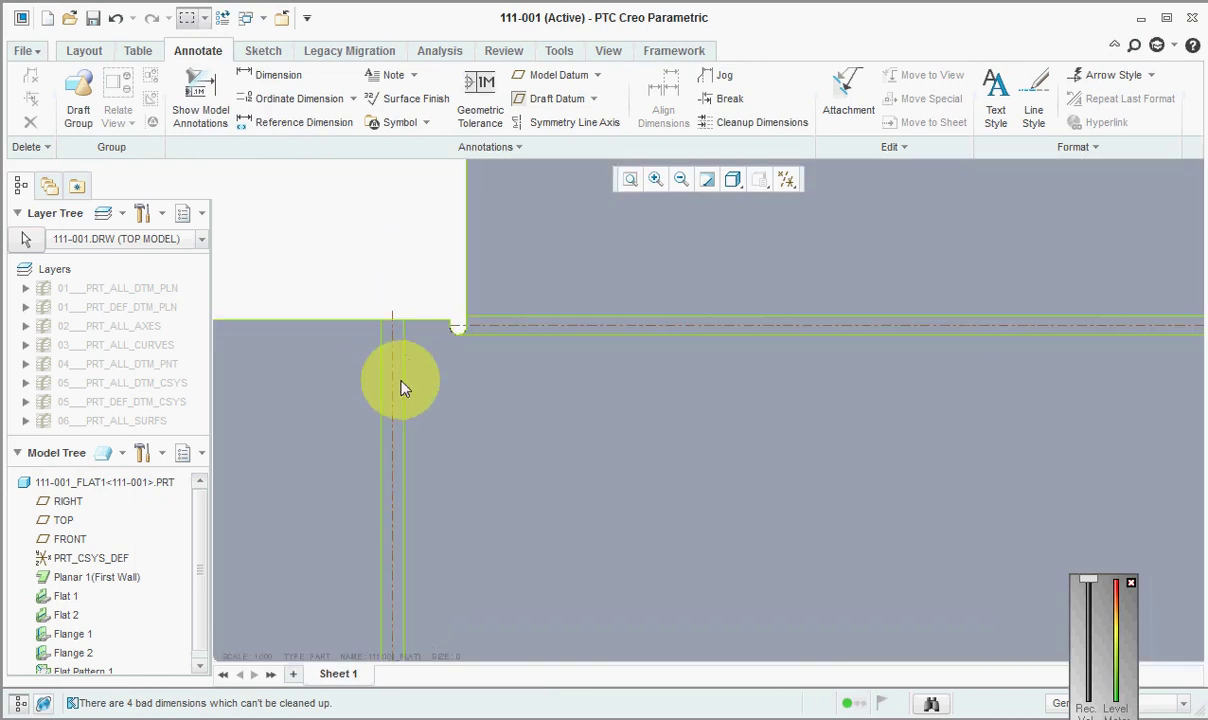
{"action": "scroll", "coordinate": [575, 484], "scroll_direction": "down", "scroll_amount": 1}
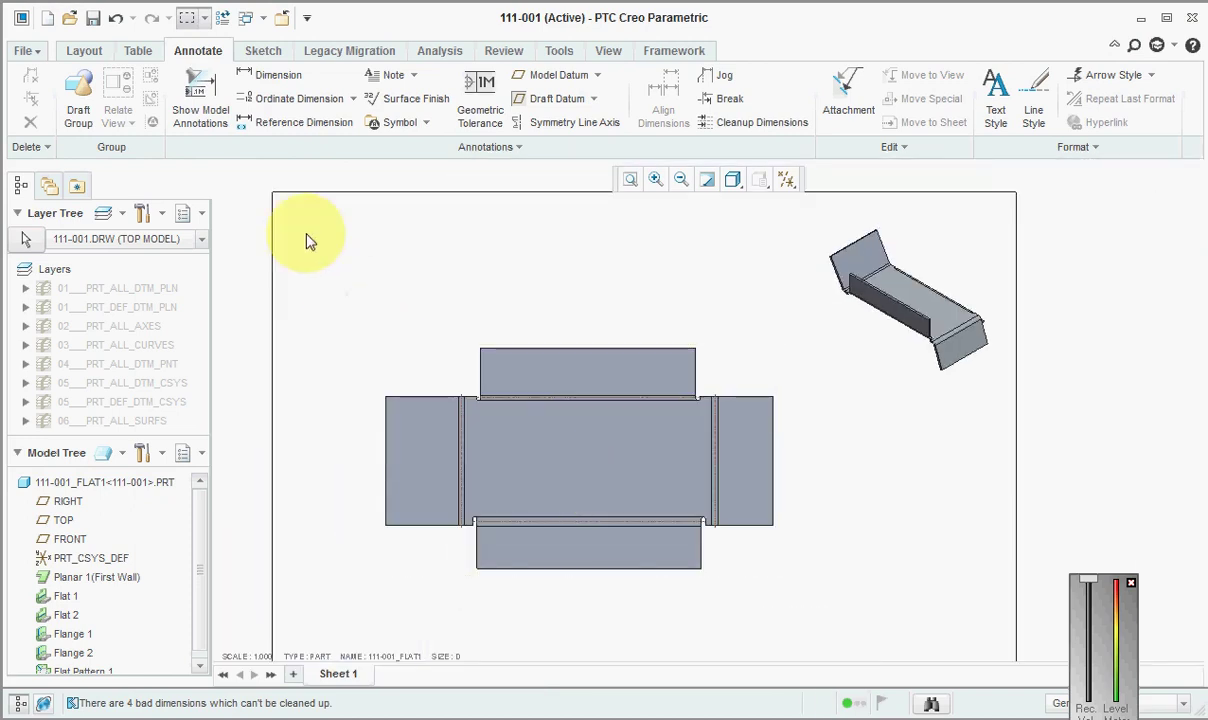
Select all model notes for the flat-pattern view and apply them, showing bend notes and bend table
{"action": "left_click", "coordinate": [200, 95]}
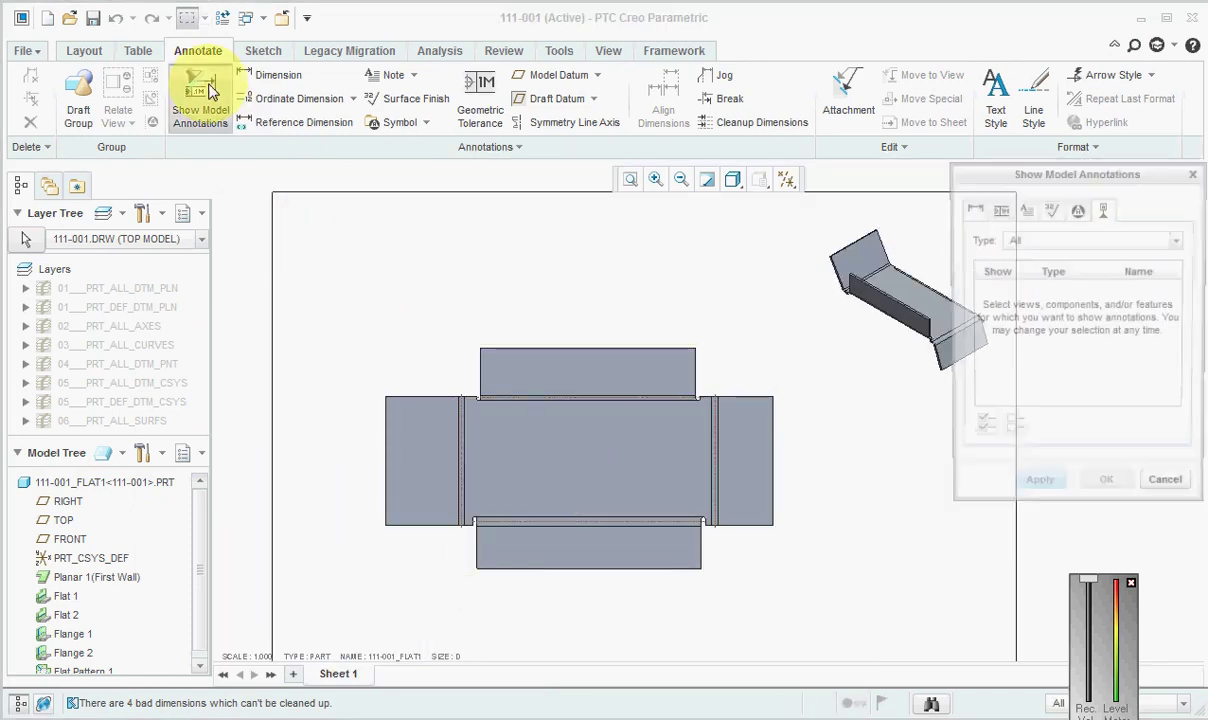
{"action": "left_click", "coordinate": [1027, 208]}
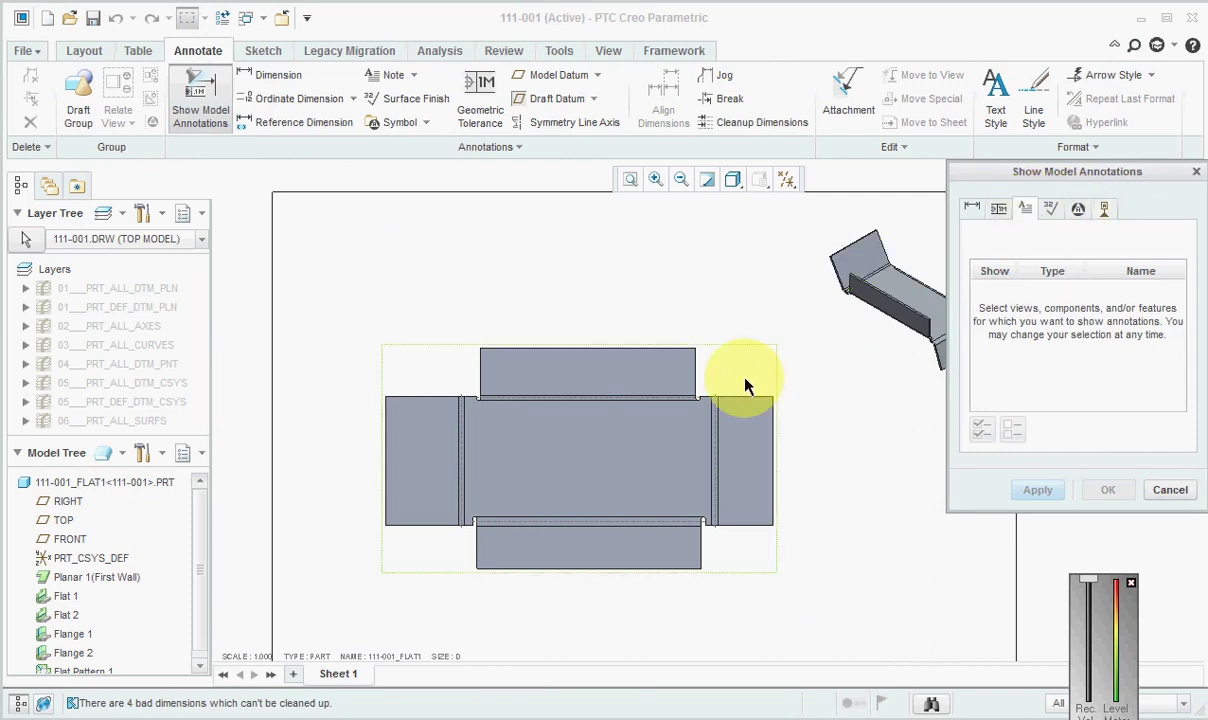
{"action": "left_click", "coordinate": [702, 356]}
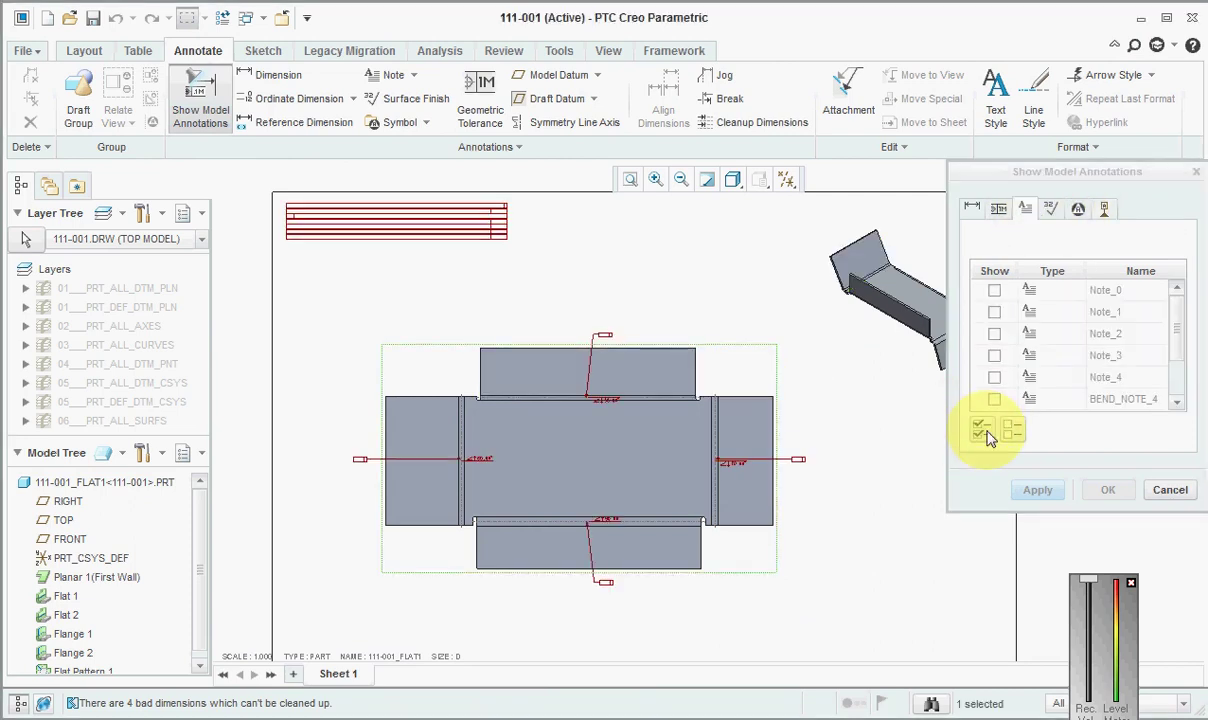
{"action": "left_click", "coordinate": [982, 428]}
{"action": "left_click", "coordinate": [1037, 489]}
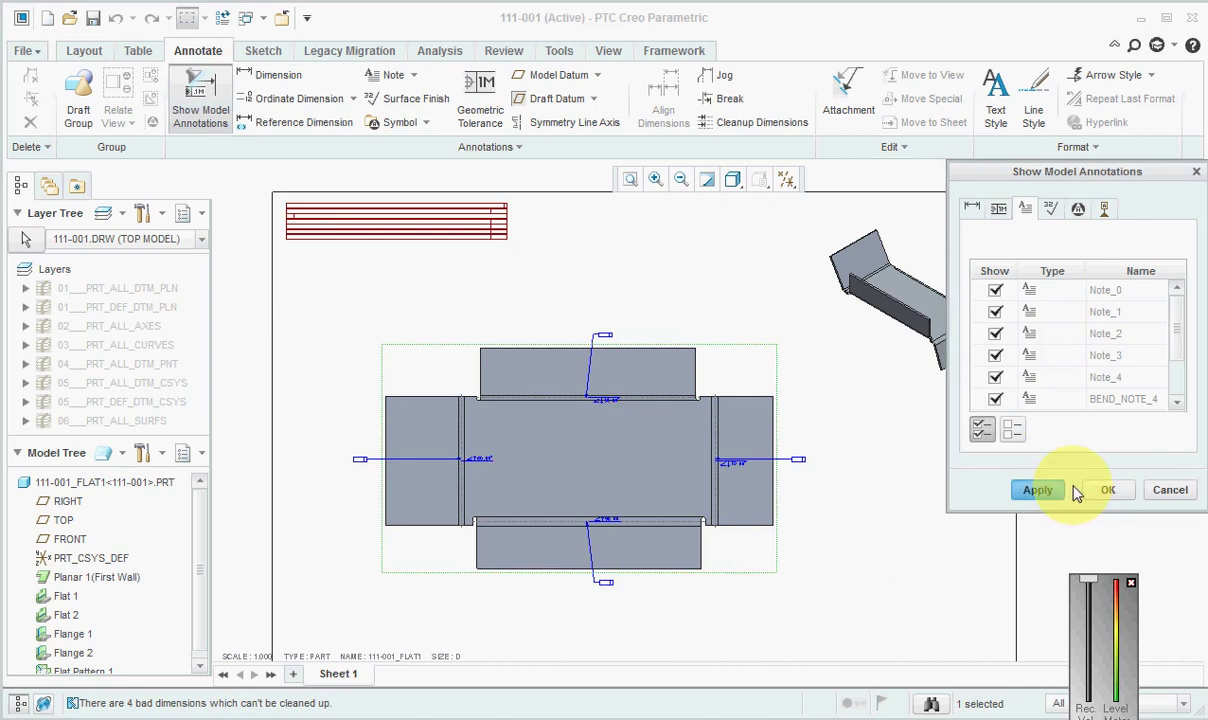
{"action": "left_click", "coordinate": [1165, 489]}
{"action": "scroll", "coordinate": [345, 202], "scroll_direction": "up", "scroll_amount": 5}
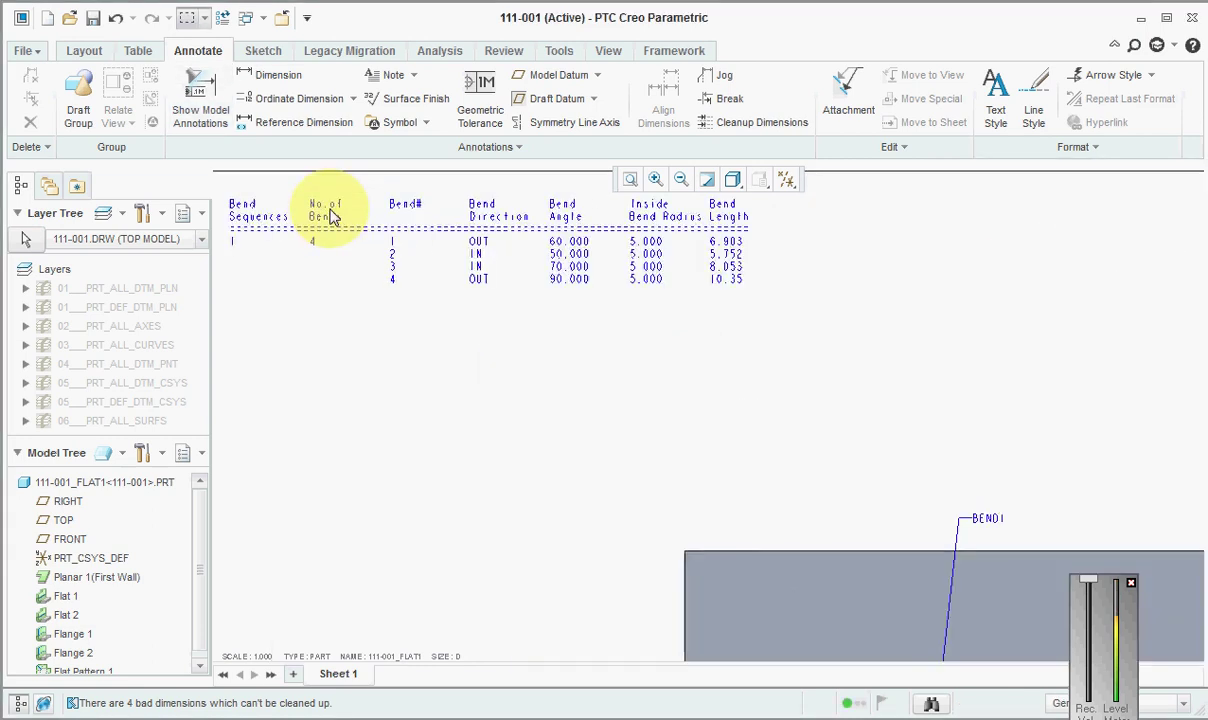
{"action": "scroll", "coordinate": [492, 397], "scroll_direction": "down", "scroll_amount": 2}
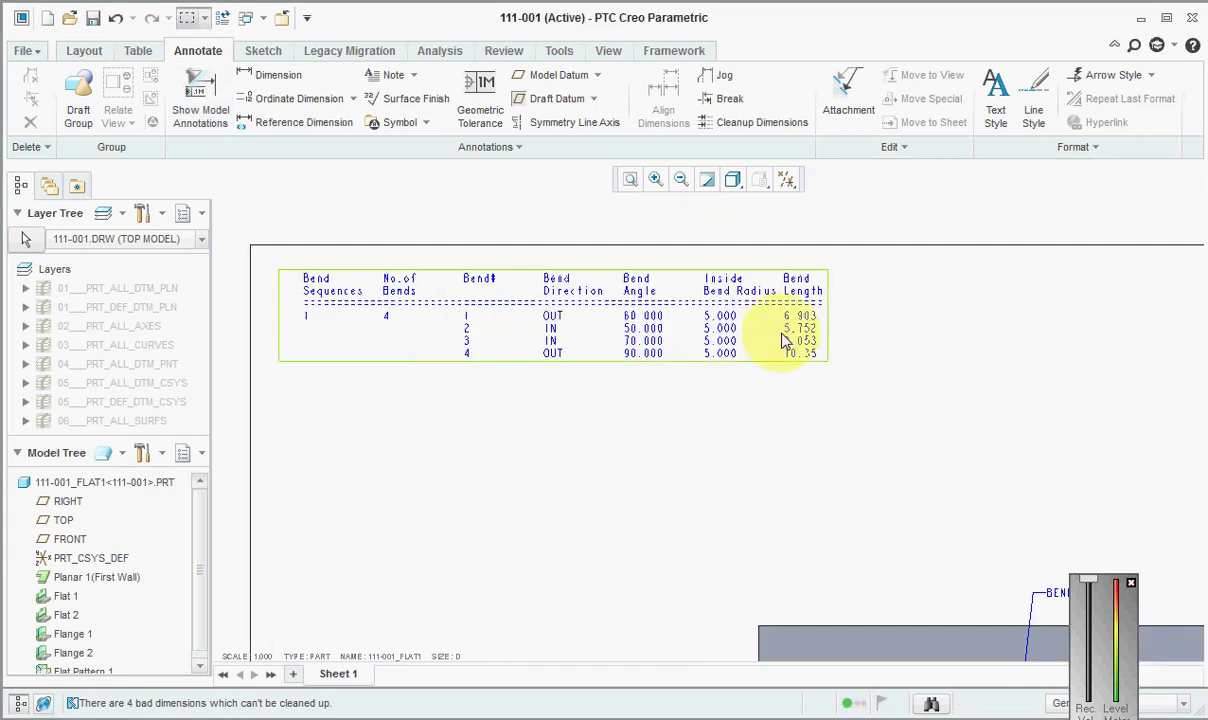
{"action": "scroll", "coordinate": [460, 323], "scroll_direction": "down", "scroll_amount": 3}
{"action": "scroll", "coordinate": [515, 280], "scroll_direction": "up", "scroll_amount": 2}
{"action": "scroll", "coordinate": [507, 326], "scroll_direction": "down", "scroll_amount": 2}
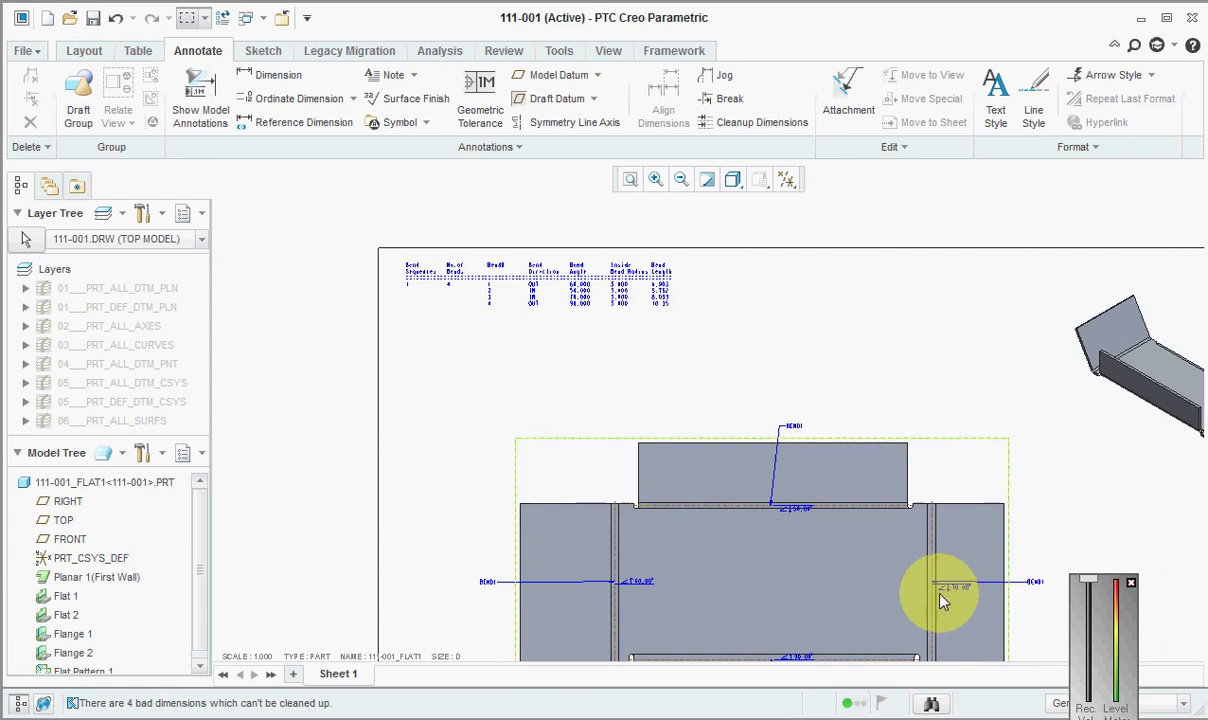
{"action": "scroll", "coordinate": [540, 325], "scroll_direction": "up", "scroll_amount": 3}
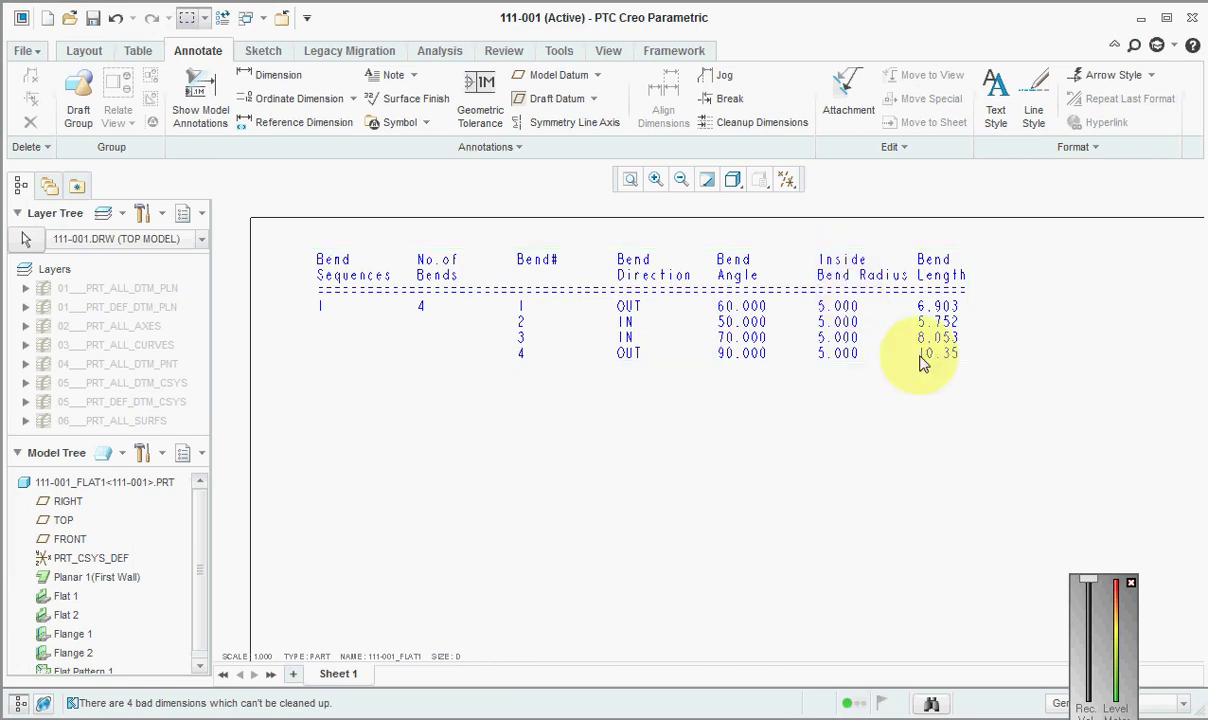
{"action": "scroll", "coordinate": [597, 313], "scroll_direction": "up", "scroll_amount": 3}
{"action": "scroll", "coordinate": [682, 464], "scroll_direction": "up", "scroll_amount": 2}
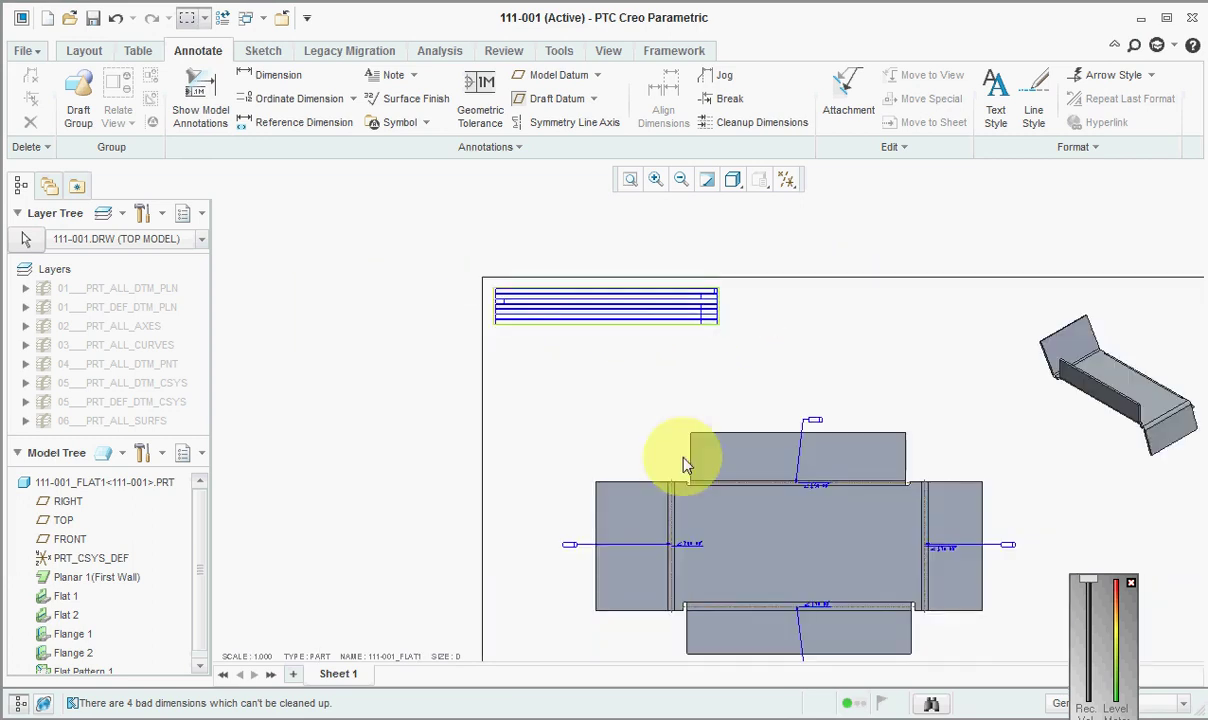
{"action": "scroll", "coordinate": [682, 540], "scroll_direction": "down", "scroll_amount": 6}
{"action": "scroll", "coordinate": [669, 377], "scroll_direction": "up", "scroll_amount": 3}
{"action": "scroll", "coordinate": [639, 318], "scroll_direction": "down", "scroll_amount": 5}
{"action": "scroll", "coordinate": [676, 290], "scroll_direction": "up", "scroll_amount": 4}
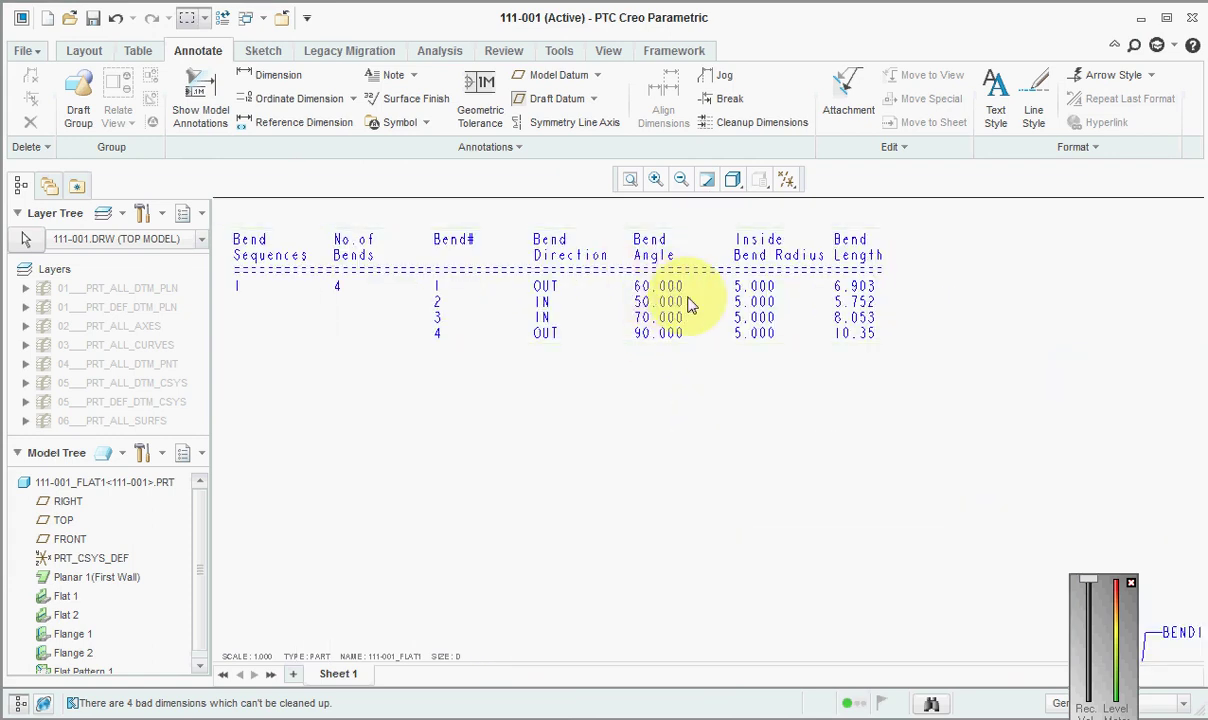
{"action": "scroll", "coordinate": [669, 597], "scroll_direction": "down", "scroll_amount": 3}
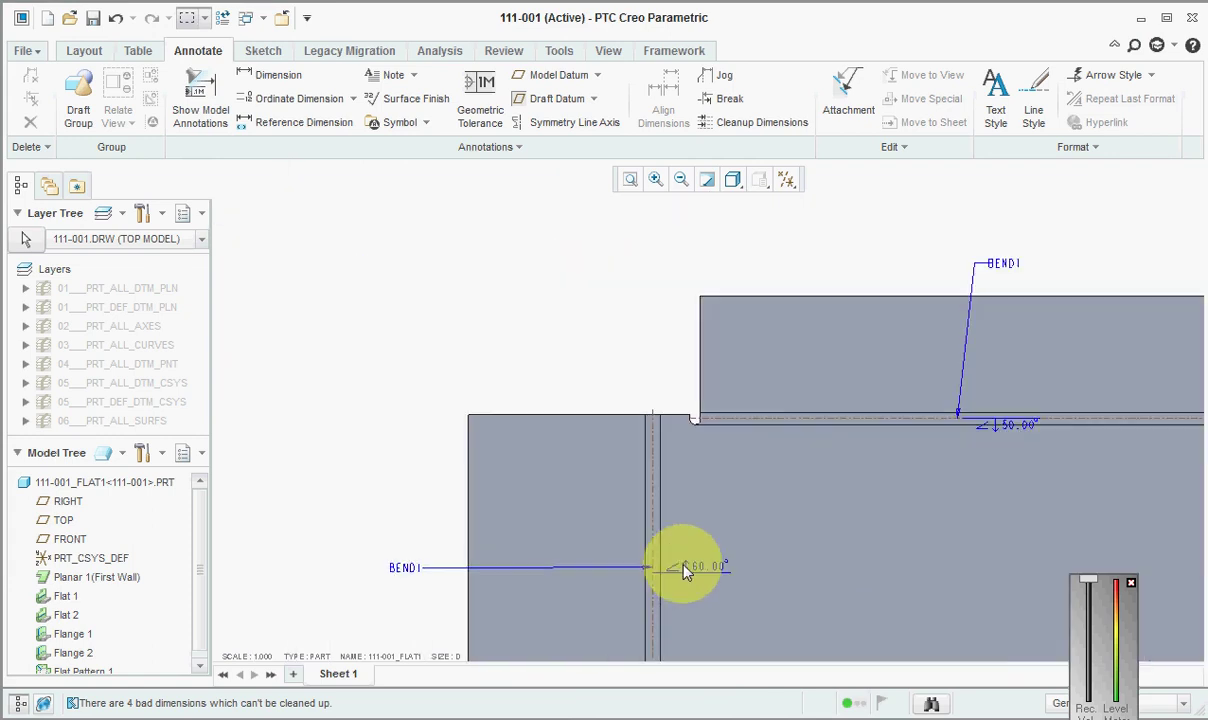
{"action": "scroll", "coordinate": [645, 540], "scroll_direction": "up", "scroll_amount": 3}
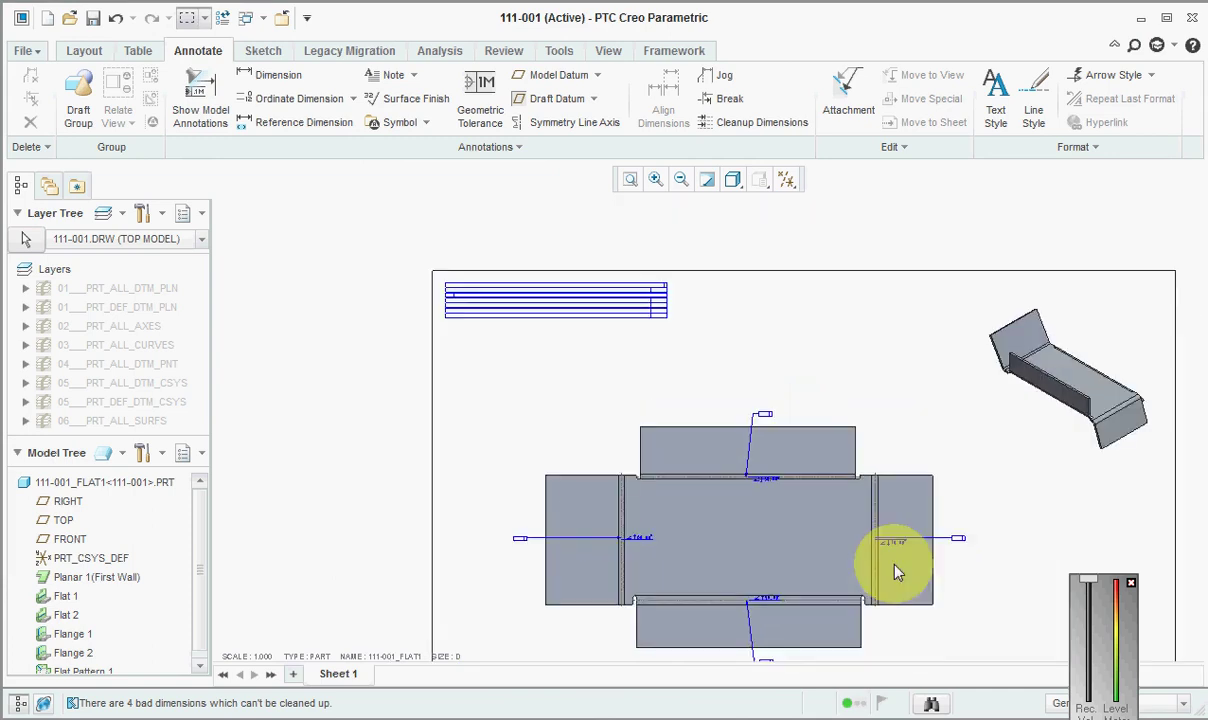
{"action": "scroll", "coordinate": [895, 566], "scroll_direction": "down", "scroll_amount": 5}
{"action": "scroll", "coordinate": [897, 551], "scroll_direction": "up", "scroll_amount": 5}
{"action": "scroll", "coordinate": [669, 370], "scroll_direction": "down", "scroll_amount": 5}
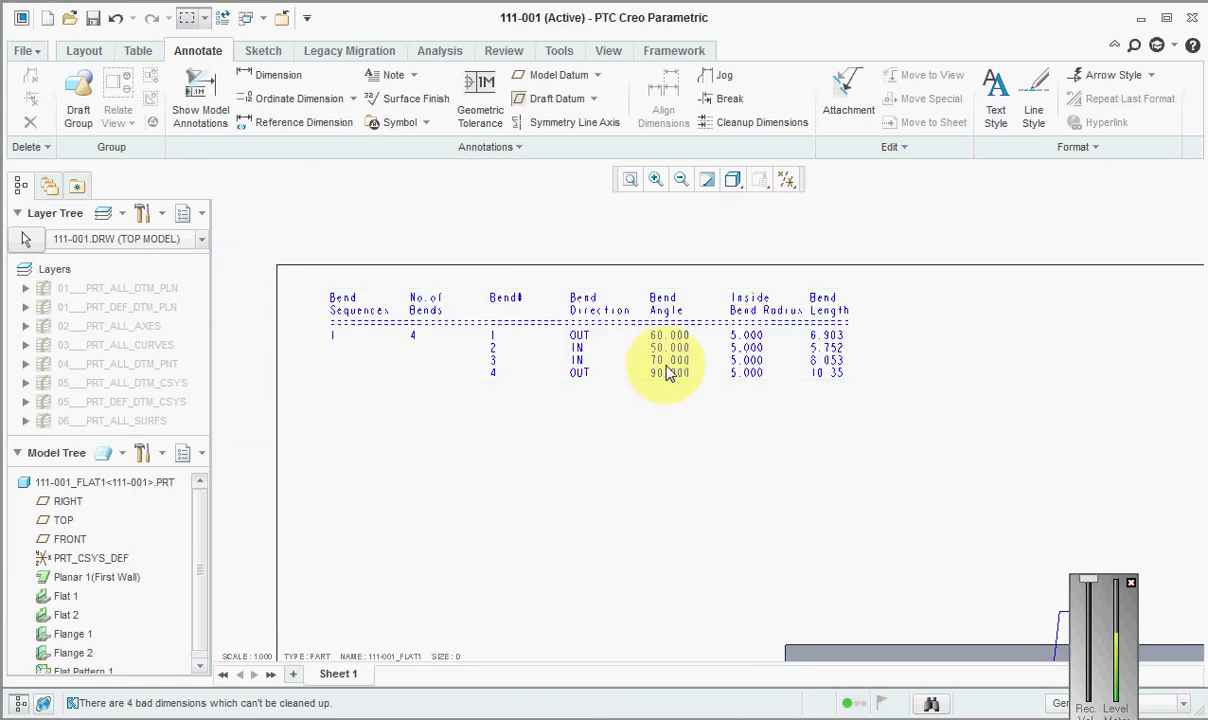
{"action": "scroll", "coordinate": [669, 372], "scroll_direction": "up", "scroll_amount": 3}
{"action": "scroll", "coordinate": [917, 604], "scroll_direction": "down", "scroll_amount": 5}
{"action": "scroll", "coordinate": [790, 540], "scroll_direction": "up", "scroll_amount": 3}
{"action": "scroll", "coordinate": [814, 617], "scroll_direction": "down", "scroll_amount": 5}
{"action": "scroll", "coordinate": [812, 618], "scroll_direction": "up", "scroll_amount": 3}
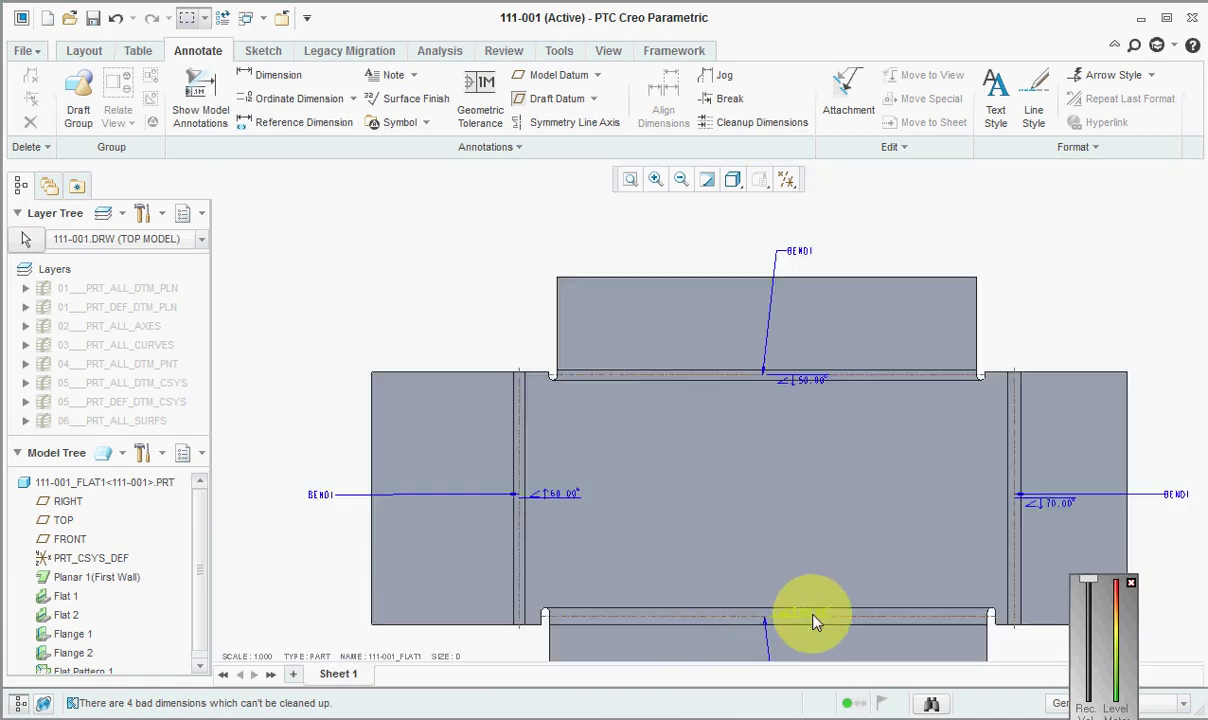
{"action": "scroll", "coordinate": [812, 620], "scroll_direction": "up", "scroll_amount": 3}
{"action": "scroll", "coordinate": [620, 300], "scroll_direction": "down", "scroll_amount": 5}
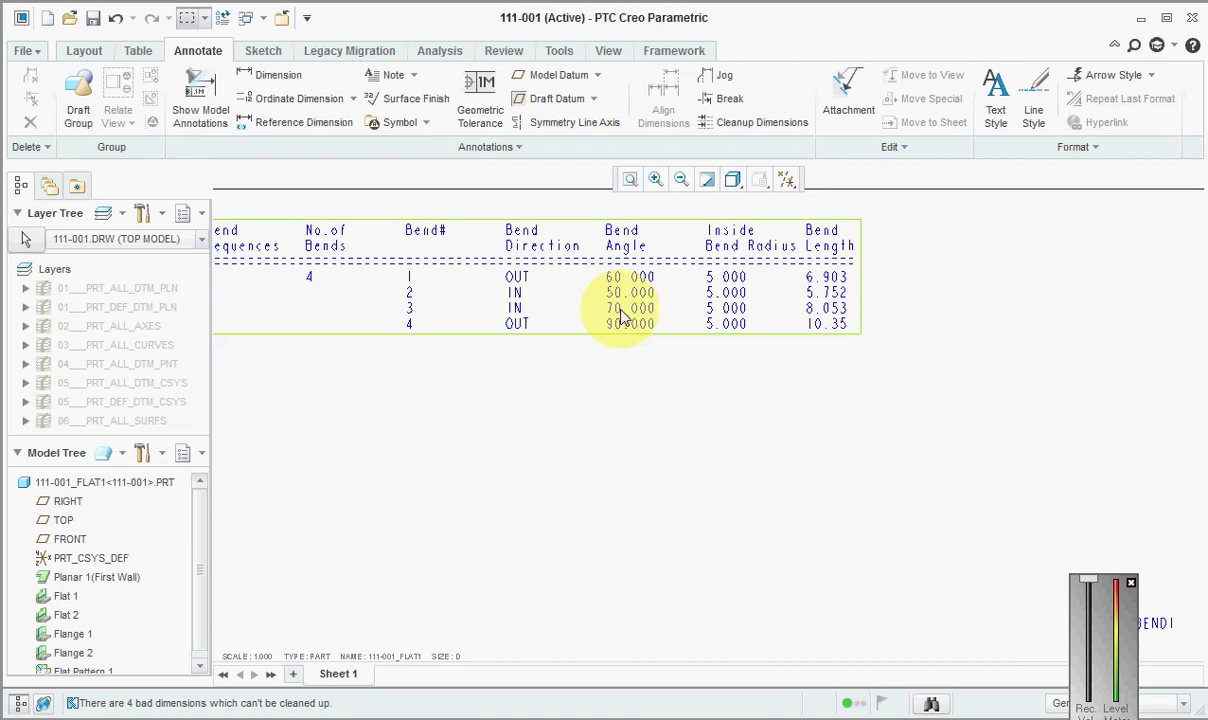
{"action": "scroll", "coordinate": [620, 313], "scroll_direction": "up", "scroll_amount": 3}
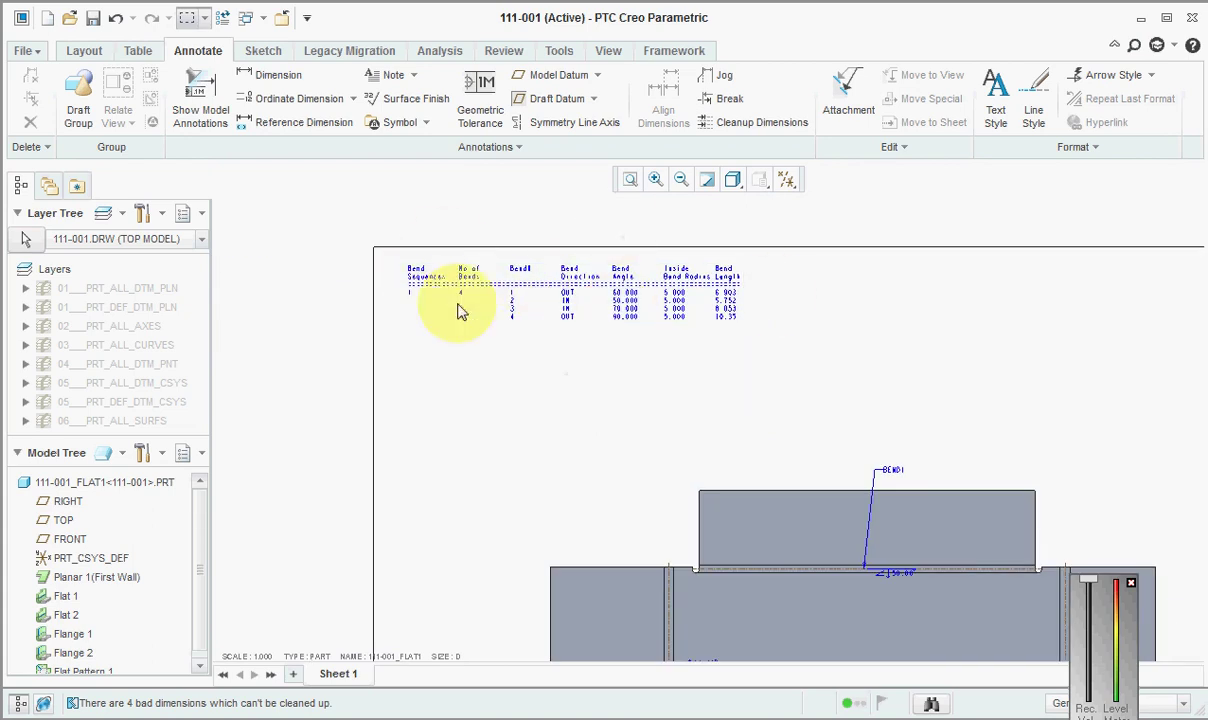
{"action": "scroll", "coordinate": [620, 262], "scroll_direction": "up", "scroll_amount": 4}
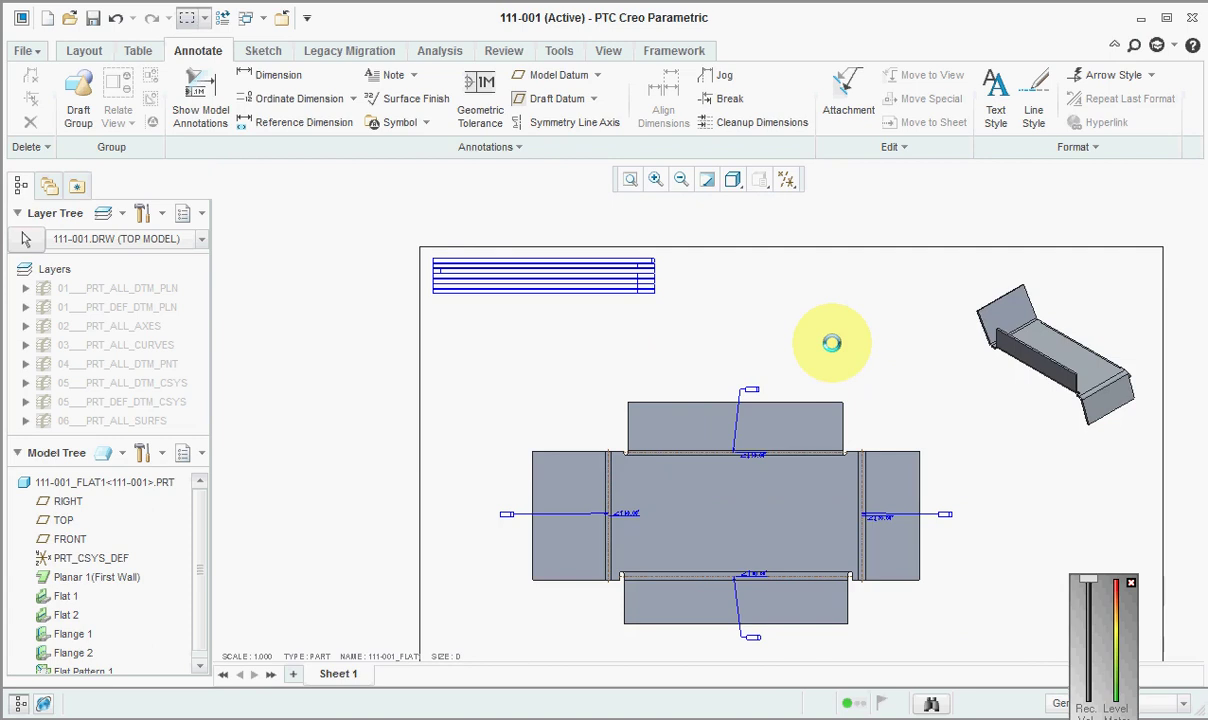
{"action": "scroll", "coordinate": [735, 330], "scroll_direction": "up", "scroll_amount": 2}
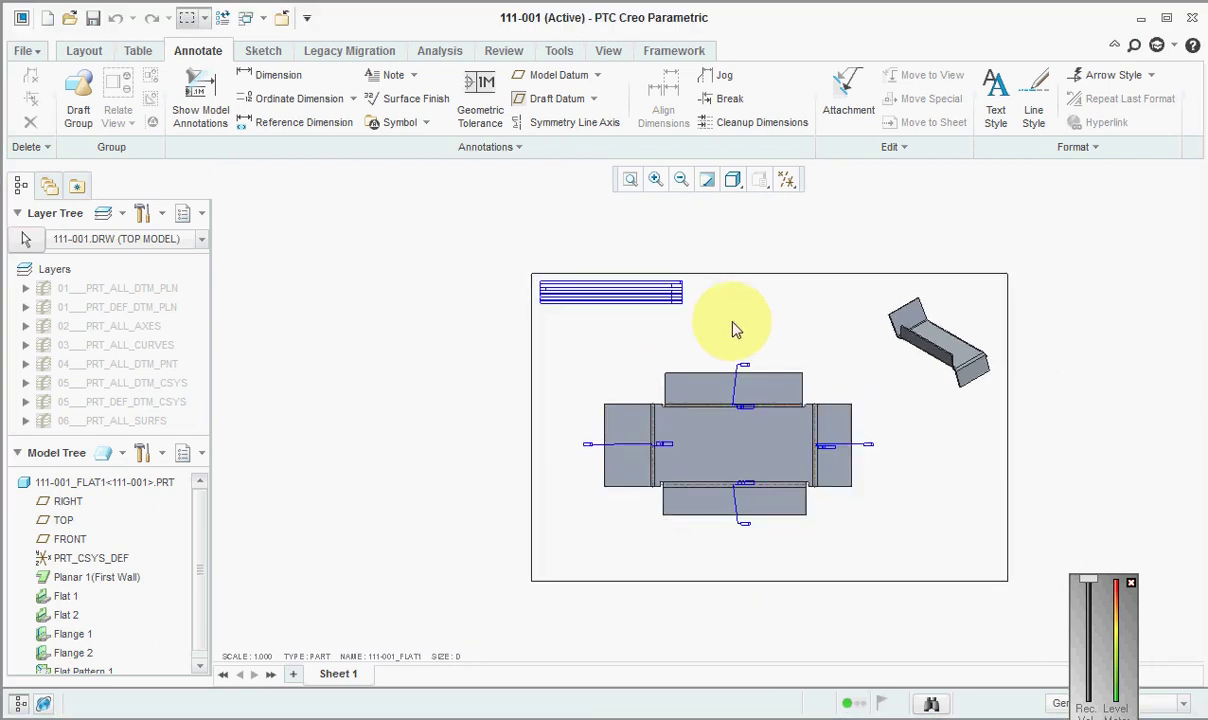
{"action": "scroll", "coordinate": [645, 425], "scroll_direction": "down", "scroll_amount": 6}
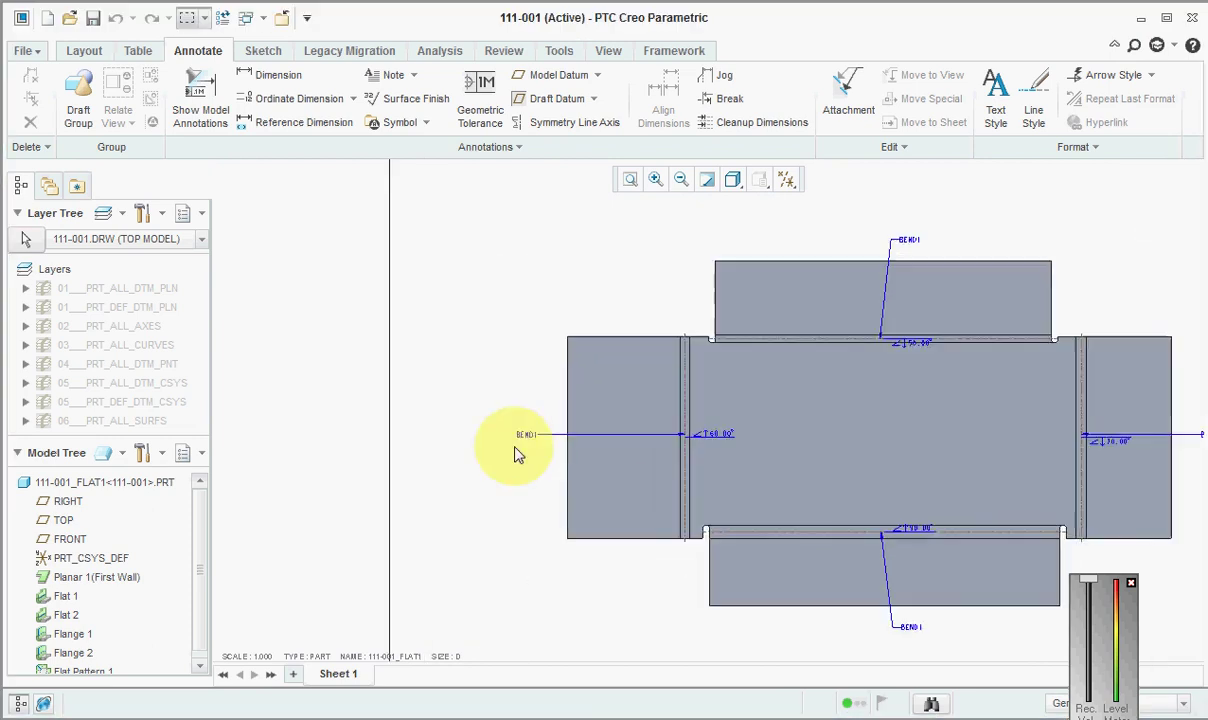
{"action": "scroll", "coordinate": [545, 567], "scroll_direction": "up", "scroll_amount": 2}
{"action": "scroll", "coordinate": [547, 369], "scroll_direction": "up", "scroll_amount": 3}
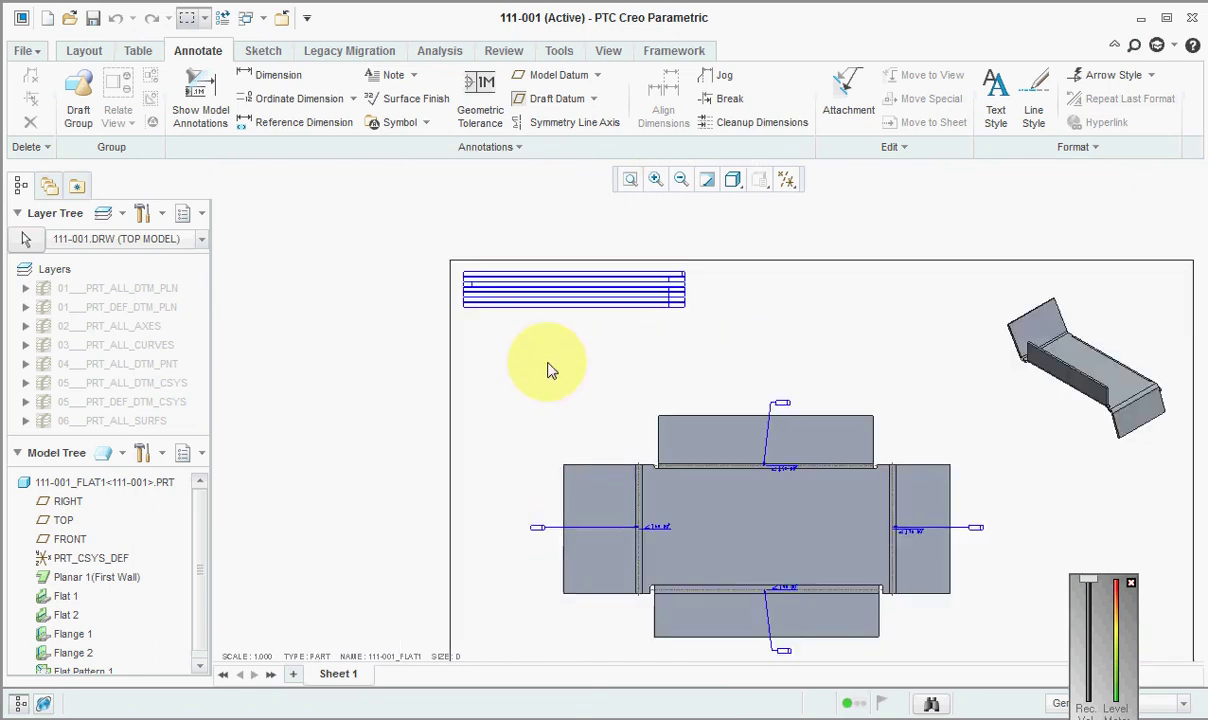
{"action": "scroll", "coordinate": [537, 256], "scroll_direction": "down", "scroll_amount": 5}
{"action": "scroll", "coordinate": [545, 297], "scroll_direction": "up", "scroll_amount": 4}
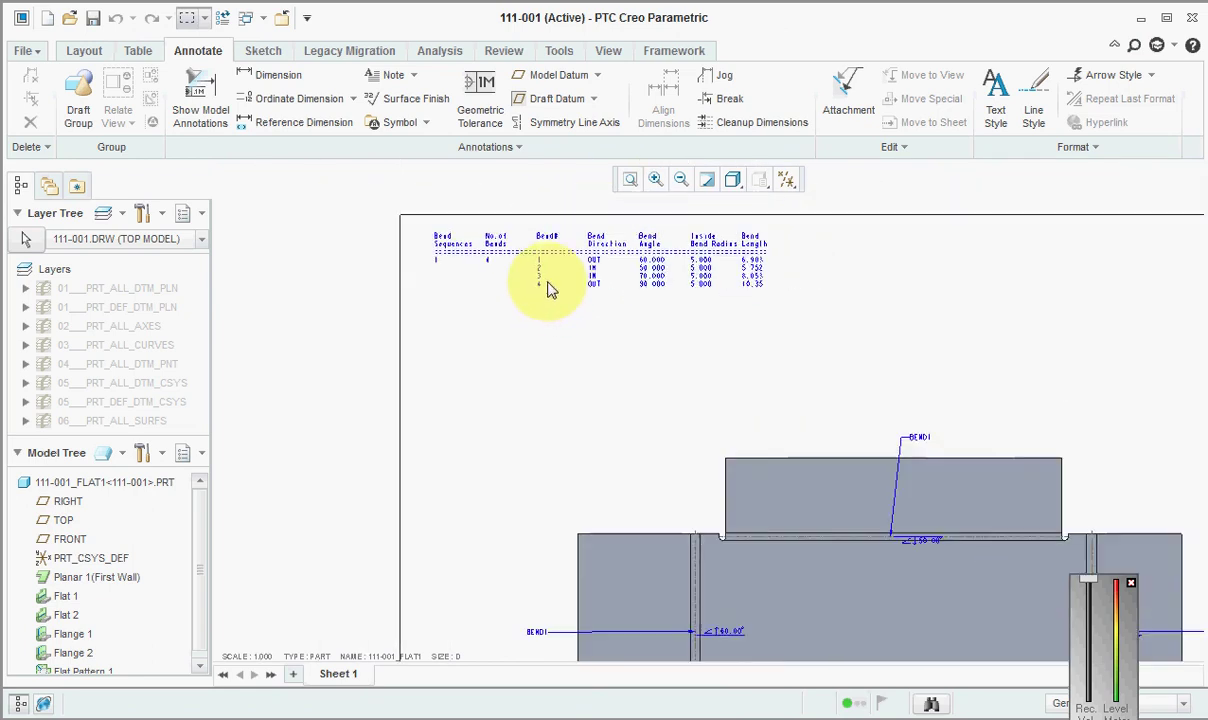
{"action": "scroll", "coordinate": [552, 518], "scroll_direction": "down", "scroll_amount": 5}
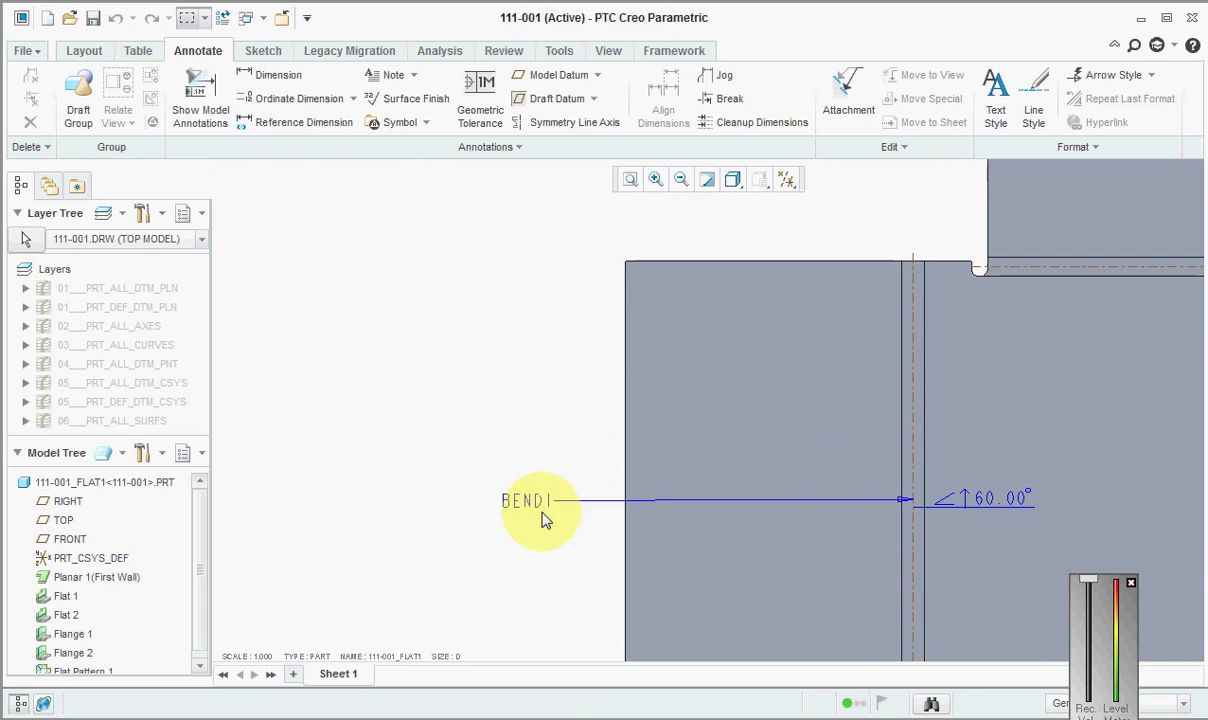
{"action": "scroll", "coordinate": [545, 510], "scroll_direction": "up", "scroll_amount": 3}
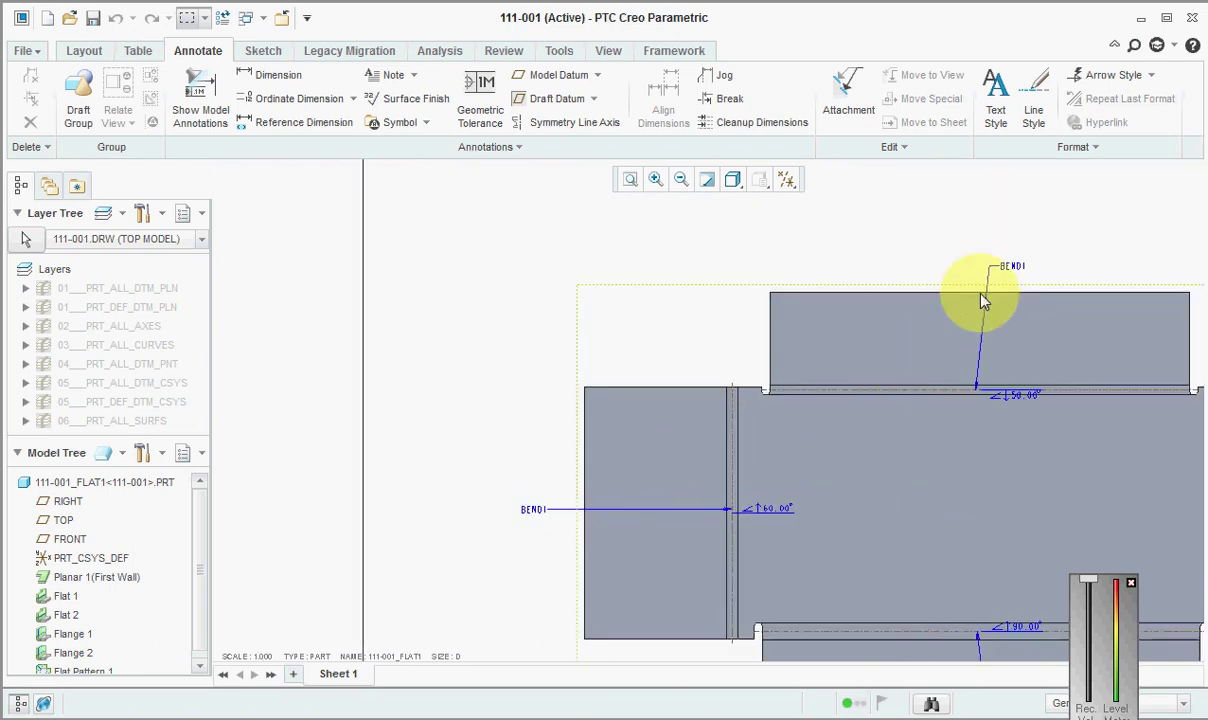
{"action": "scroll", "coordinate": [1041, 464], "scroll_direction": "up", "scroll_amount": 4}
{"action": "scroll", "coordinate": [1008, 418], "scroll_direction": "down", "scroll_amount": 4}
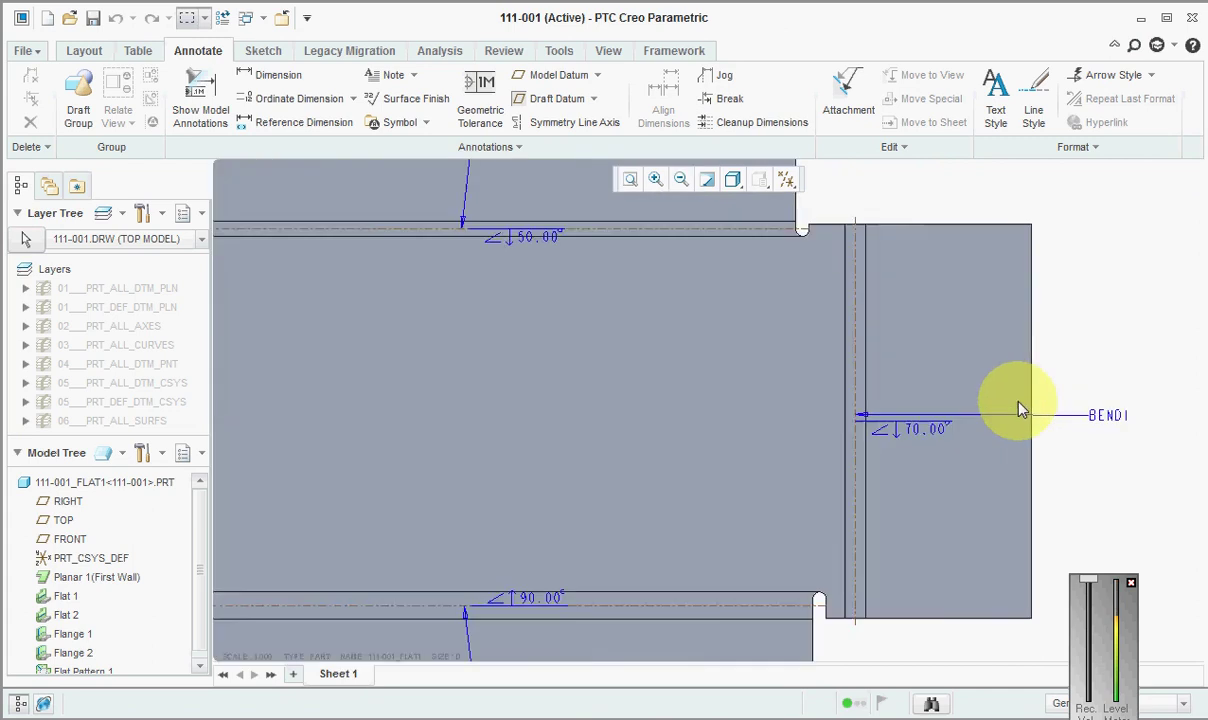
{"action": "scroll", "coordinate": [1020, 410], "scroll_direction": "up", "scroll_amount": 3}
{"action": "scroll", "coordinate": [1020, 410], "scroll_direction": "up", "scroll_amount": 1}
{"action": "scroll", "coordinate": [520, 423], "scroll_direction": "down", "scroll_amount": 3}
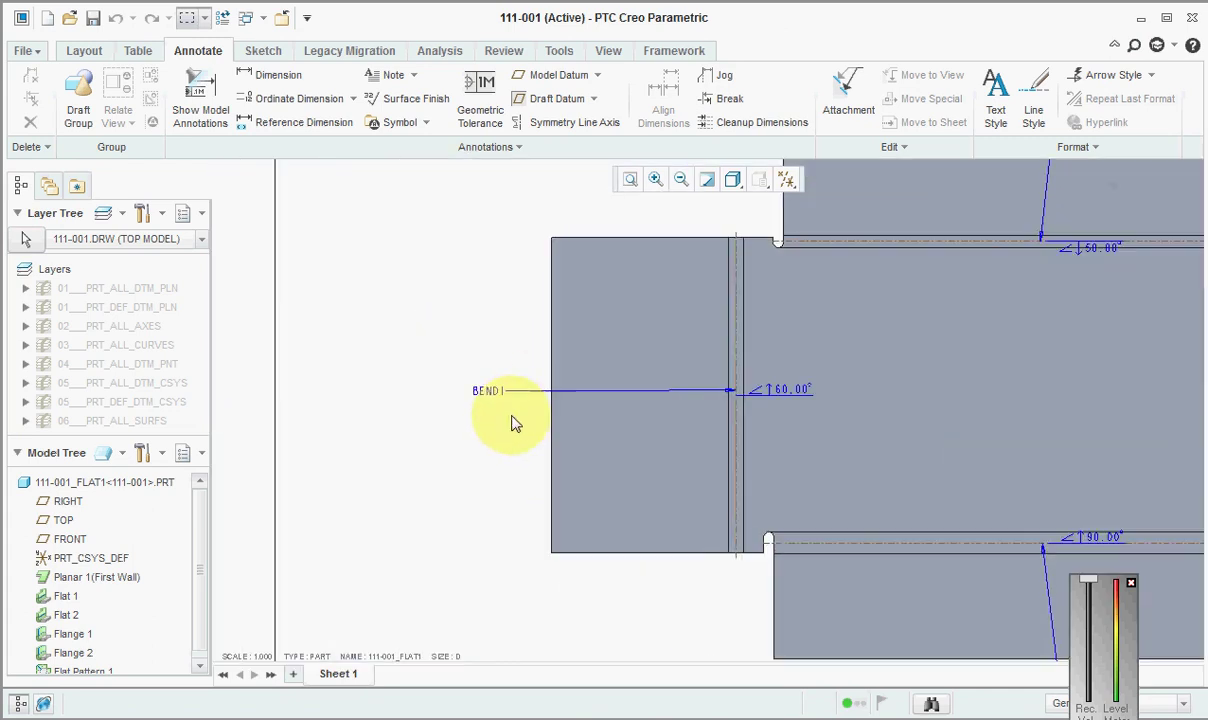
Erase the left BEND1 leader note from the flat-pattern view
{"action": "left_click", "coordinate": [490, 393]}
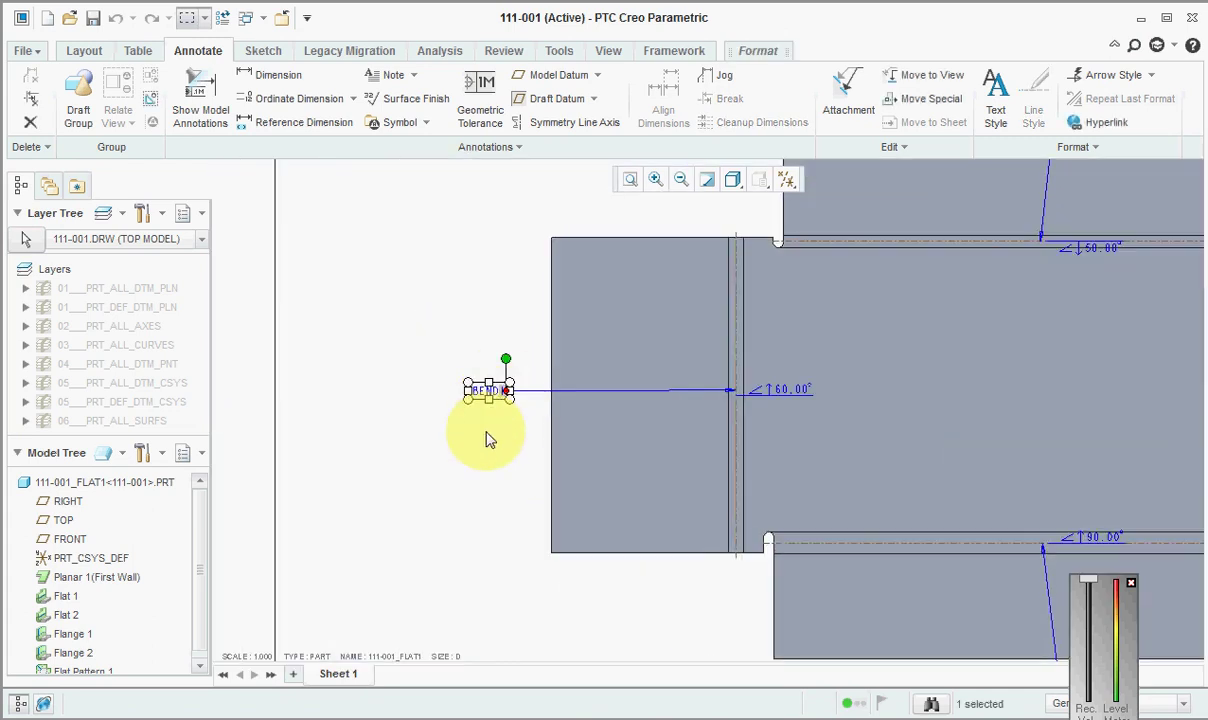
{"action": "right_click", "coordinate": [500, 395]}
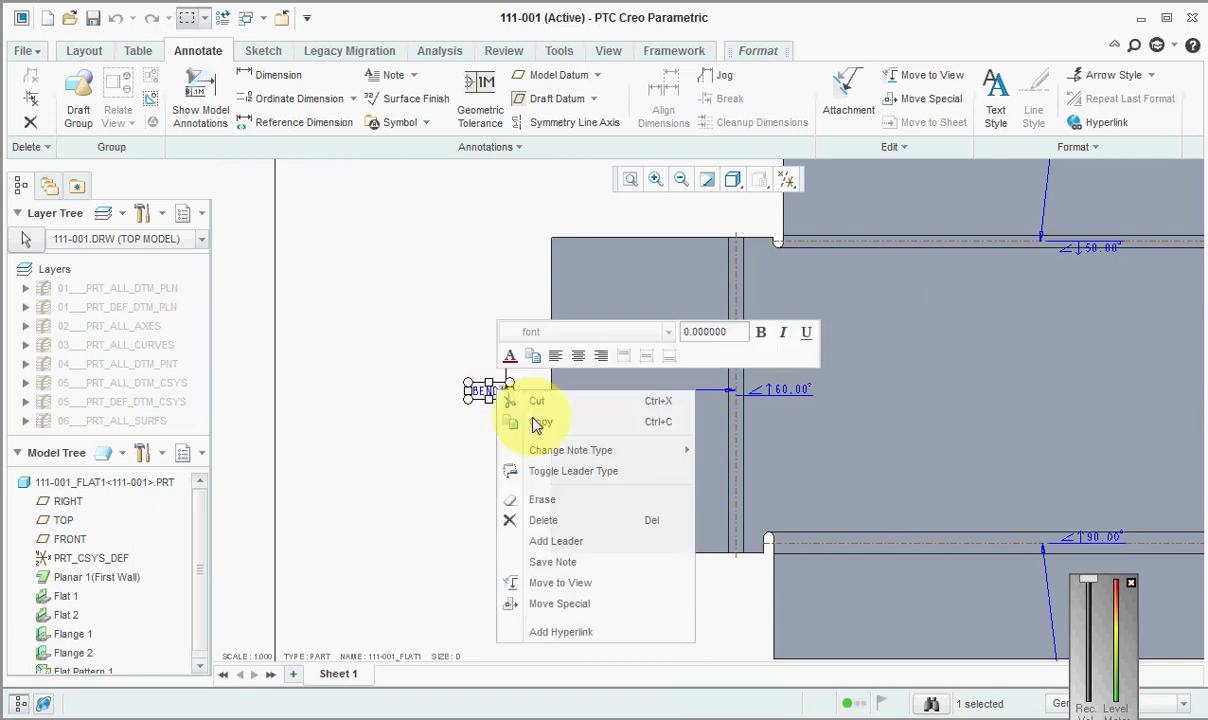
{"action": "left_click", "coordinate": [530, 500]}
{"action": "scroll", "coordinate": [450, 491], "scroll_direction": "up", "scroll_amount": 2}
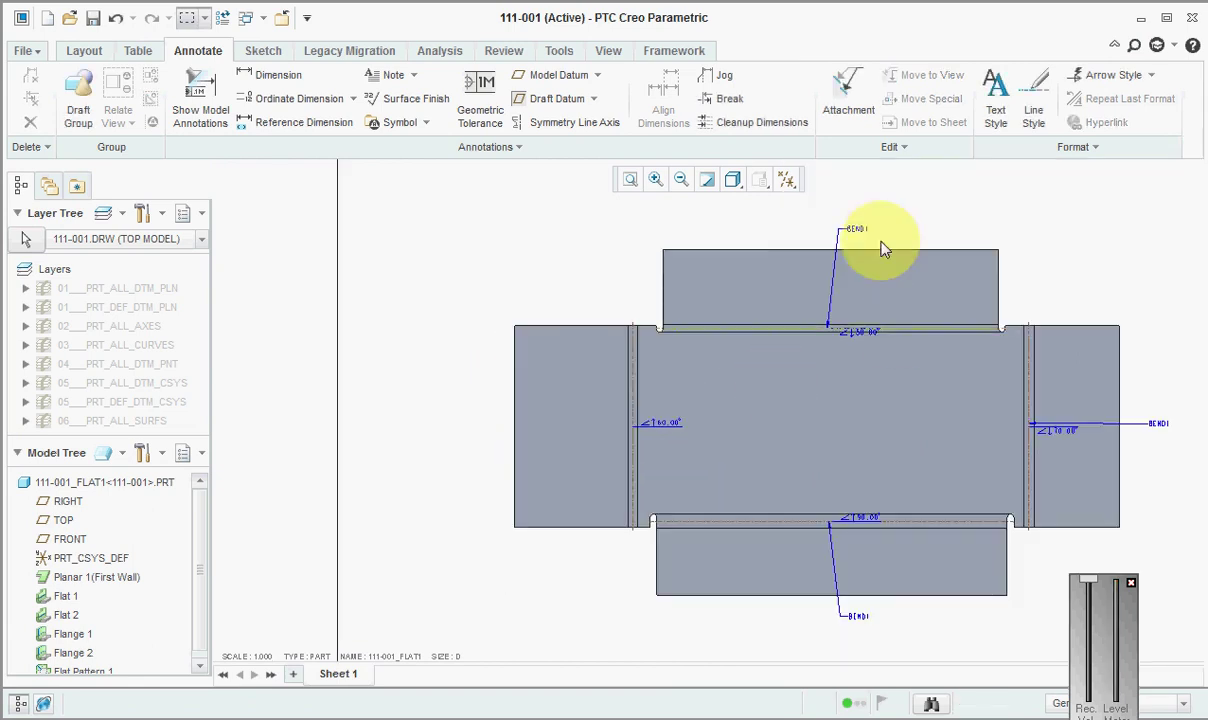
Delete the top and right BEND1 leader notes together
{"action": "left_click", "coordinate": [850, 226]}
{"action": "left_click", "coordinate": [1158, 426], "text": "ctrl"}
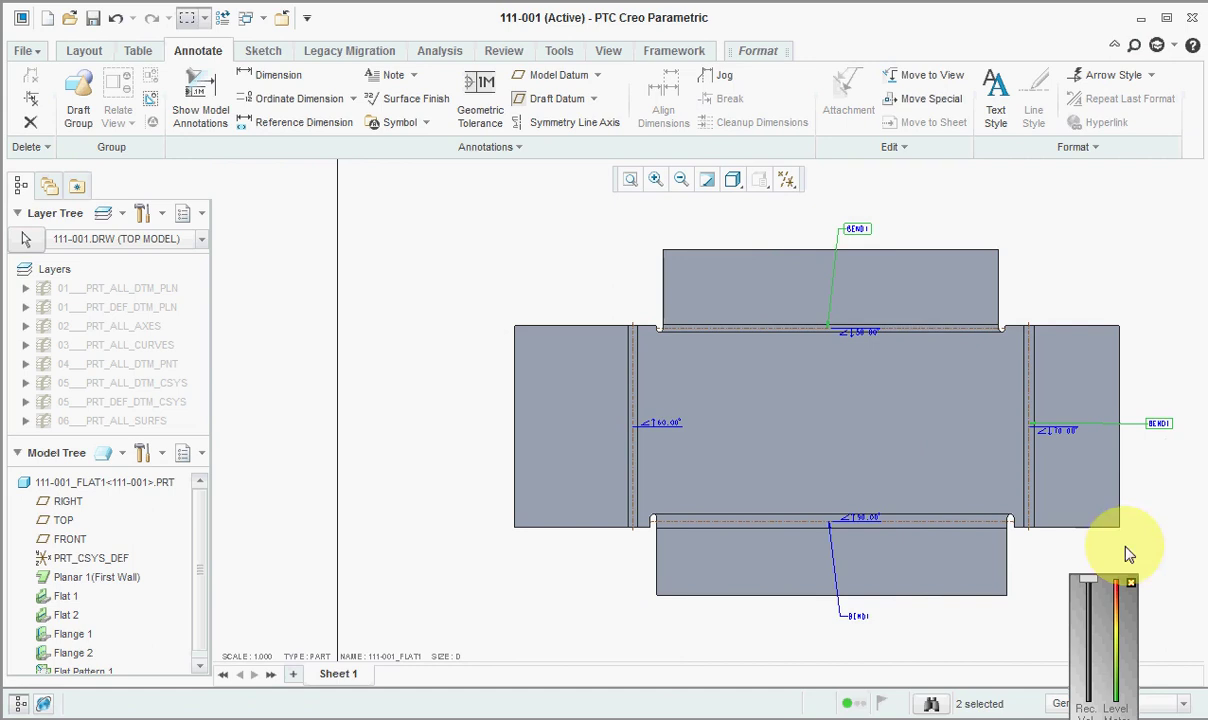
{"action": "right_click", "coordinate": [861, 620]}
{"action": "left_click", "coordinate": [918, 558]}
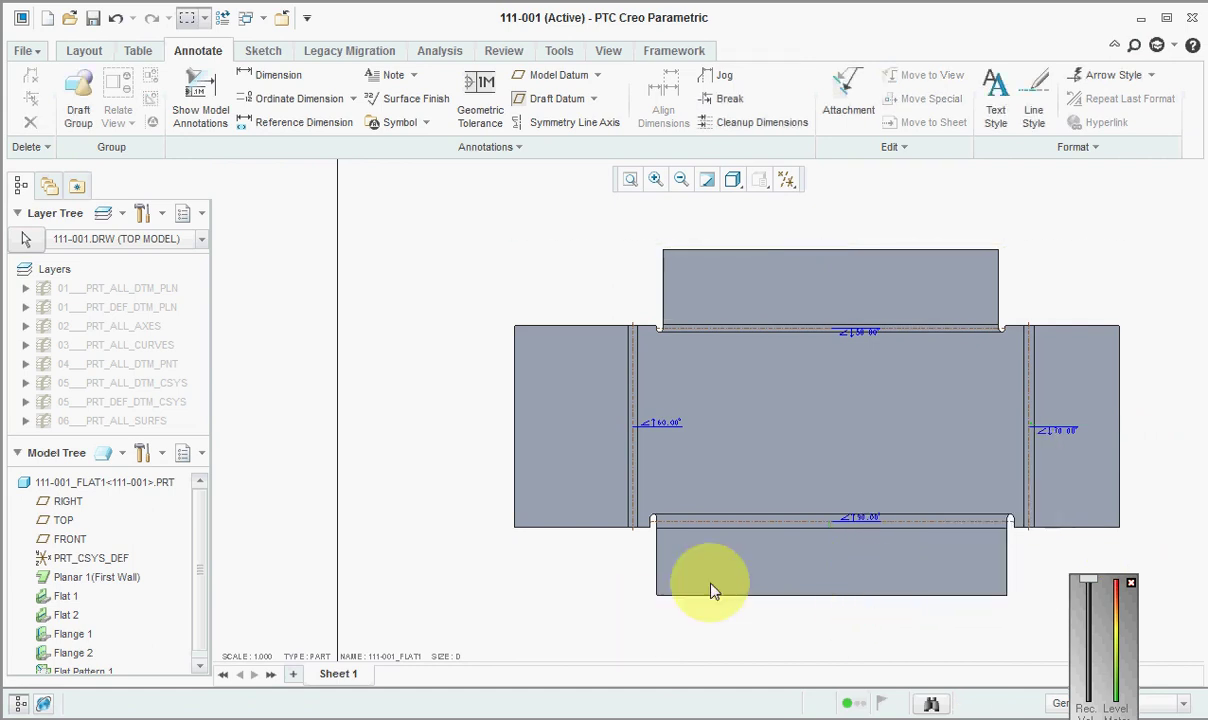
{"action": "scroll", "coordinate": [709, 588], "scroll_direction": "up", "scroll_amount": 2}
{"action": "scroll", "coordinate": [644, 477], "scroll_direction": "down", "scroll_amount": 5}
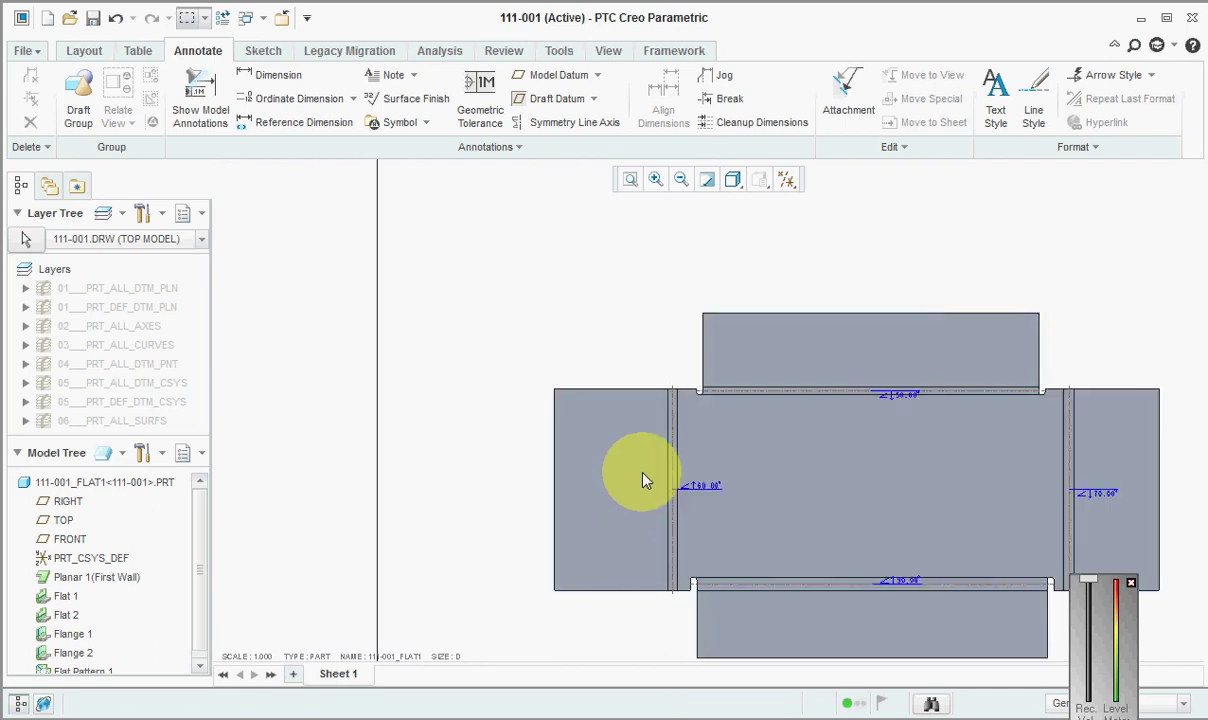
Select the flat pattern's left bend strip and zoom in to inspect it
{"action": "left_click", "coordinate": [706, 504]}
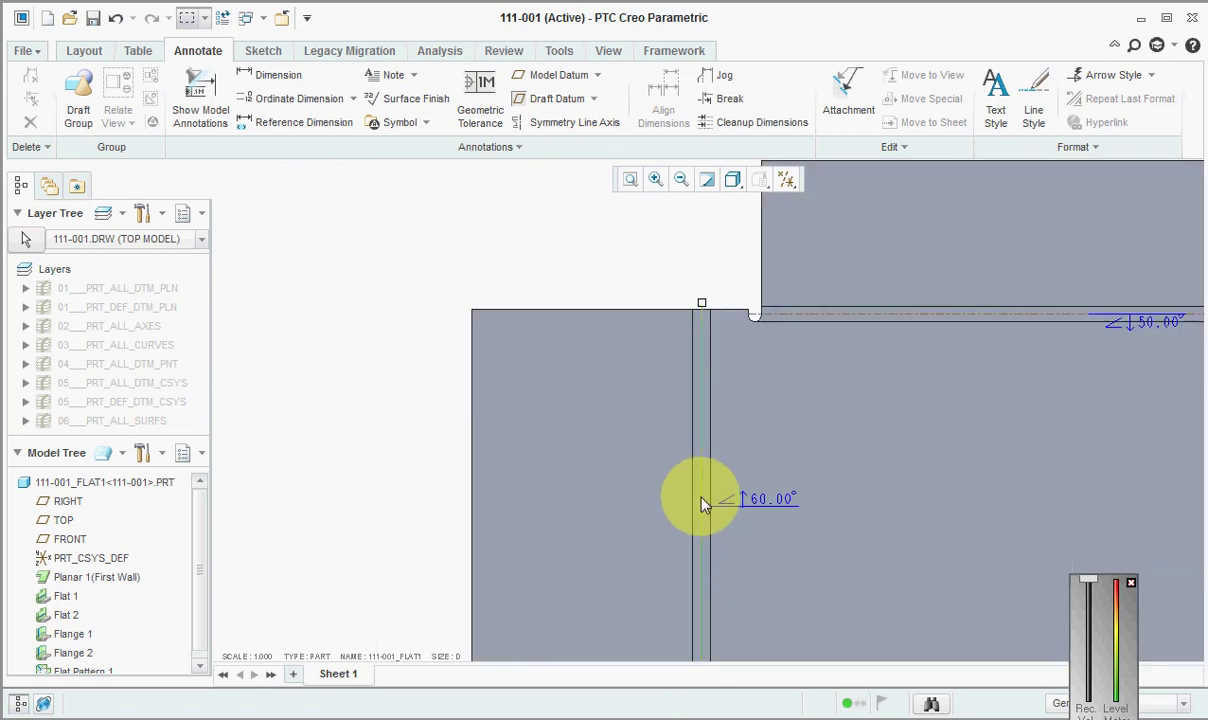
{"action": "scroll", "coordinate": [706, 501], "scroll_direction": "up", "scroll_amount": 2}
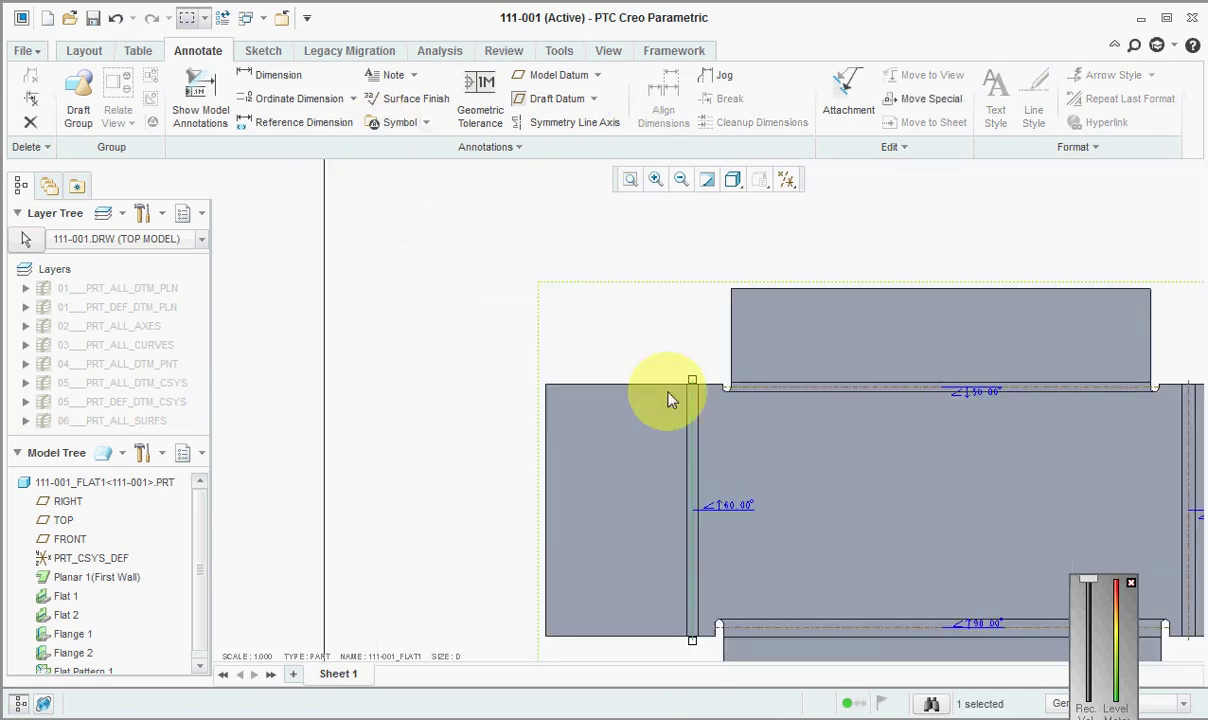
{"action": "scroll", "coordinate": [615, 400], "scroll_direction": "up", "scroll_amount": 2}
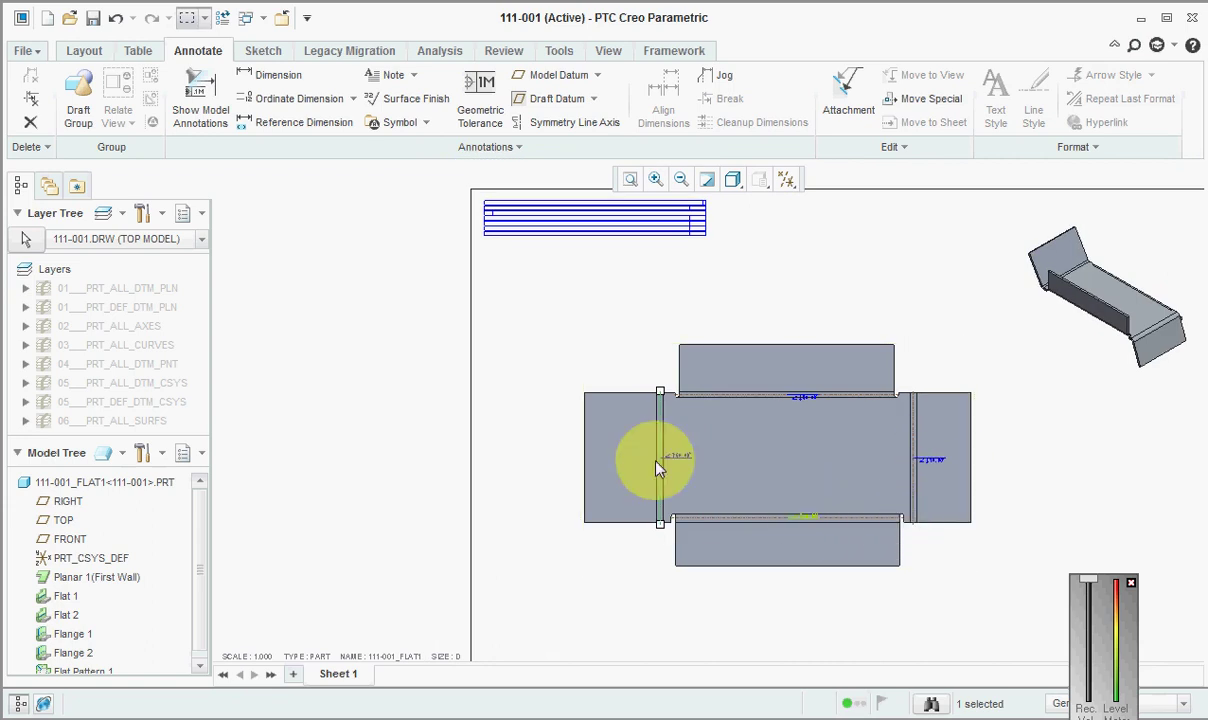
{"action": "scroll", "coordinate": [639, 450], "scroll_direction": "down", "scroll_amount": 4}
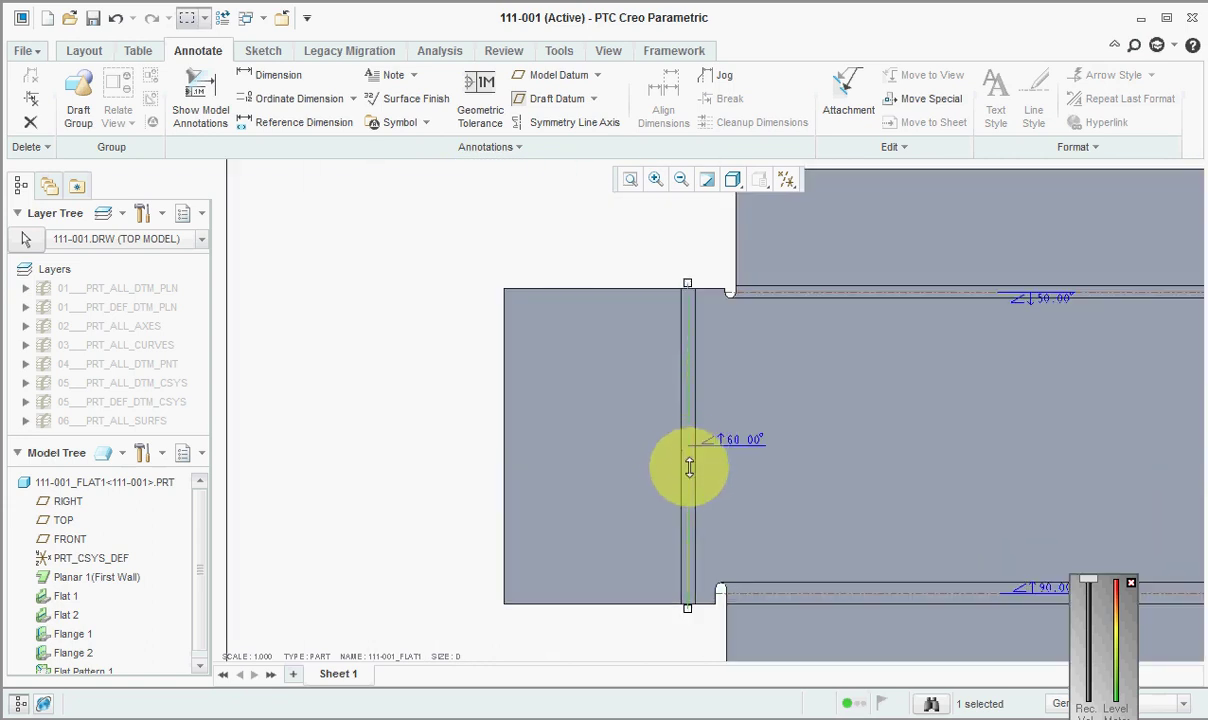
Review the flat-pattern view and bend table, then bring up the Ordinate Dimension choices
{"action": "left_click", "coordinate": [687, 480]}
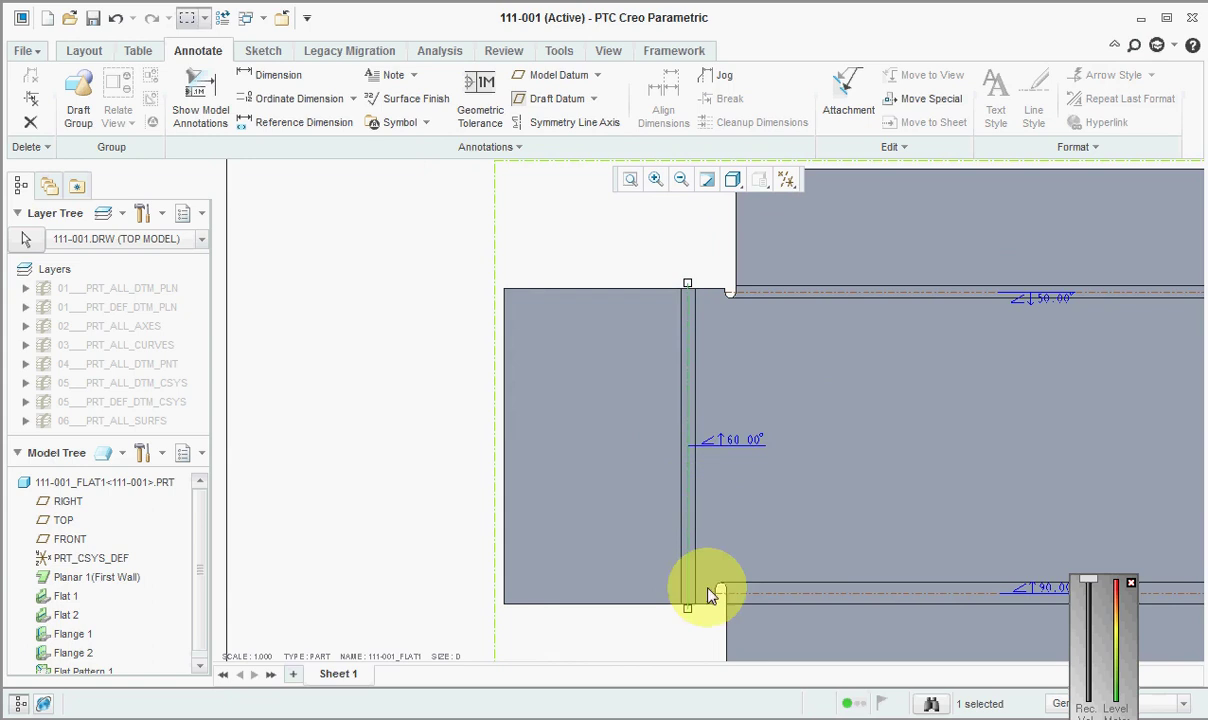
{"action": "scroll", "coordinate": [698, 513], "scroll_direction": "up", "scroll_amount": 1}
{"action": "scroll", "coordinate": [720, 495], "scroll_direction": "down", "scroll_amount": 4}
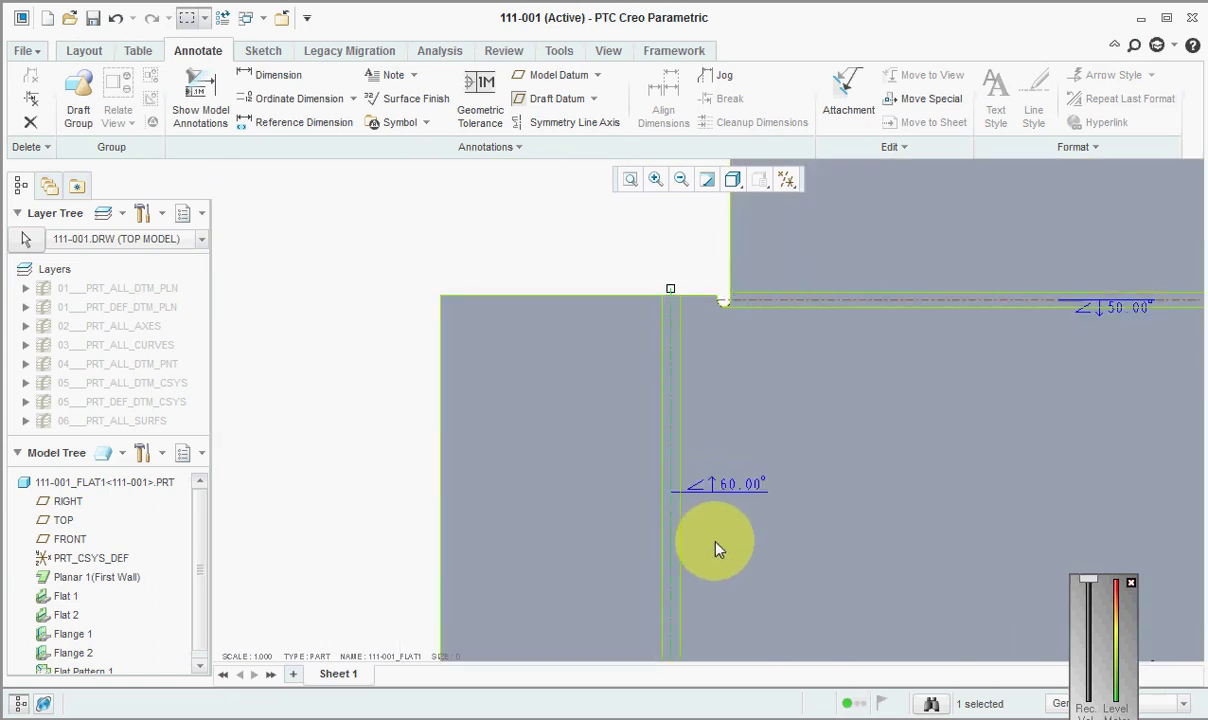
{"action": "scroll", "coordinate": [716, 548], "scroll_direction": "up", "scroll_amount": 5}
{"action": "scroll", "coordinate": [628, 237], "scroll_direction": "down", "scroll_amount": 4}
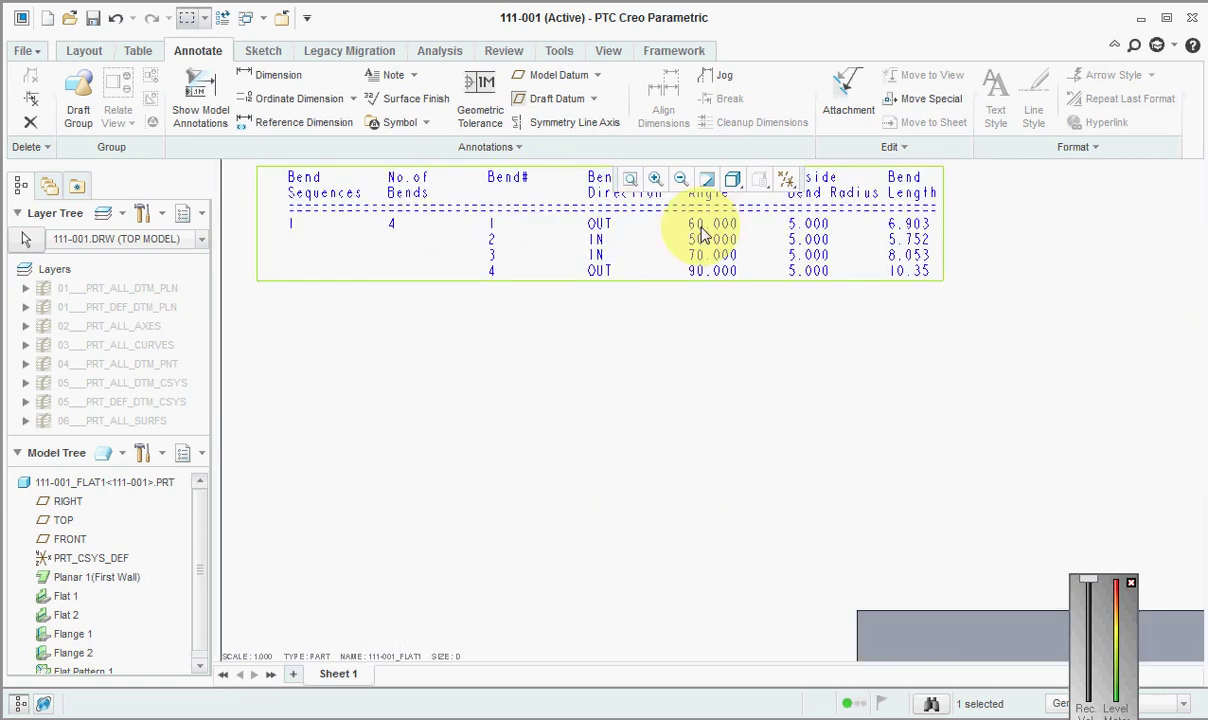
{"action": "scroll", "coordinate": [700, 288], "scroll_direction": "up", "scroll_amount": 5}
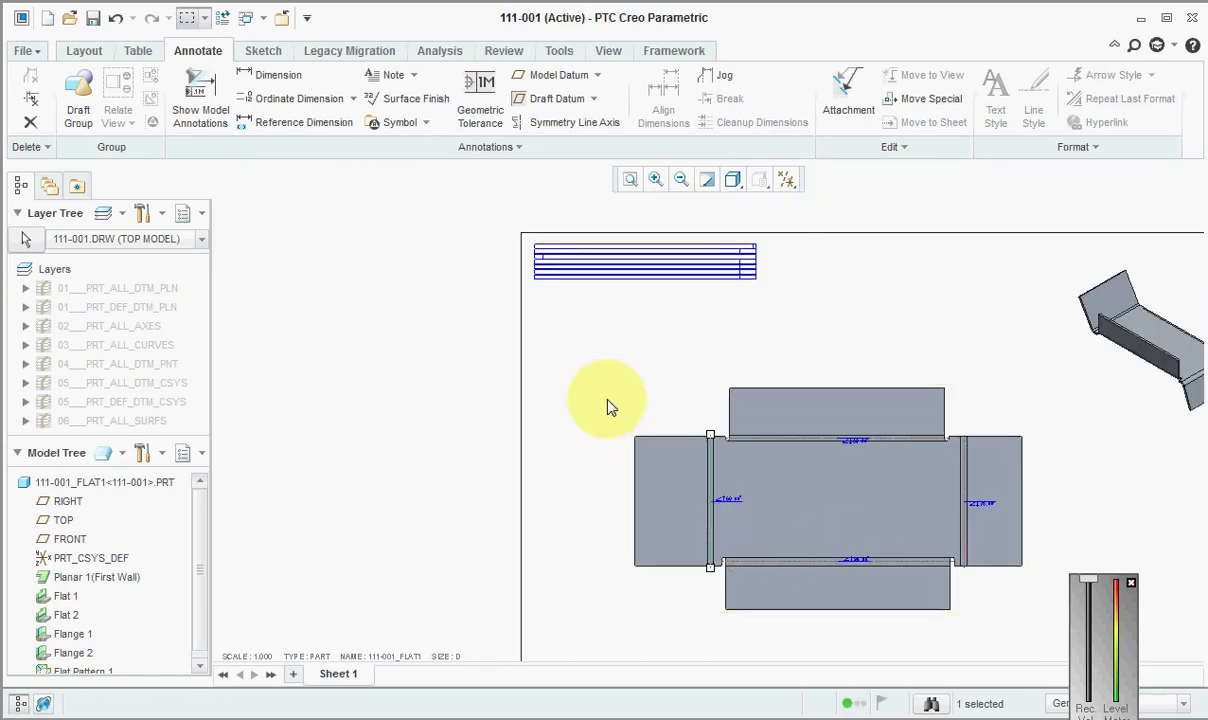
{"action": "scroll", "coordinate": [612, 410], "scroll_direction": "up", "scroll_amount": 3}
{"action": "scroll", "coordinate": [768, 376], "scroll_direction": "up", "scroll_amount": 2}
{"action": "scroll", "coordinate": [768, 376], "scroll_direction": "down", "scroll_amount": 3}
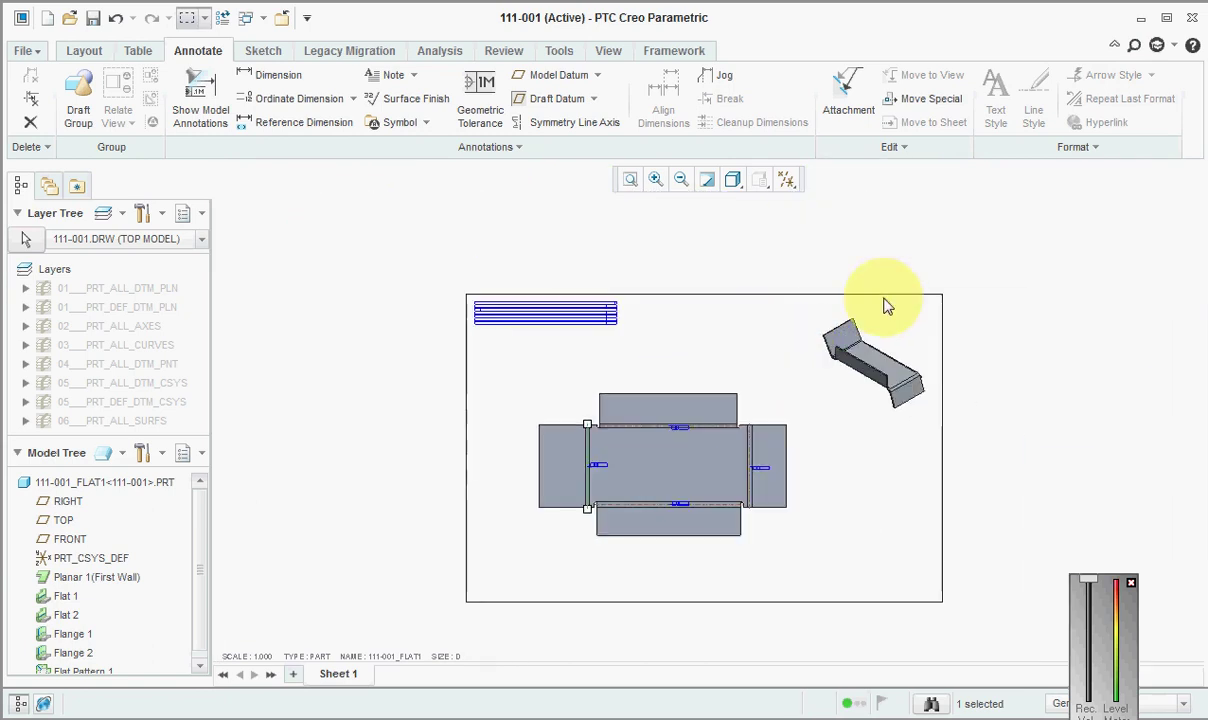
{"action": "left_click", "coordinate": [887, 270]}
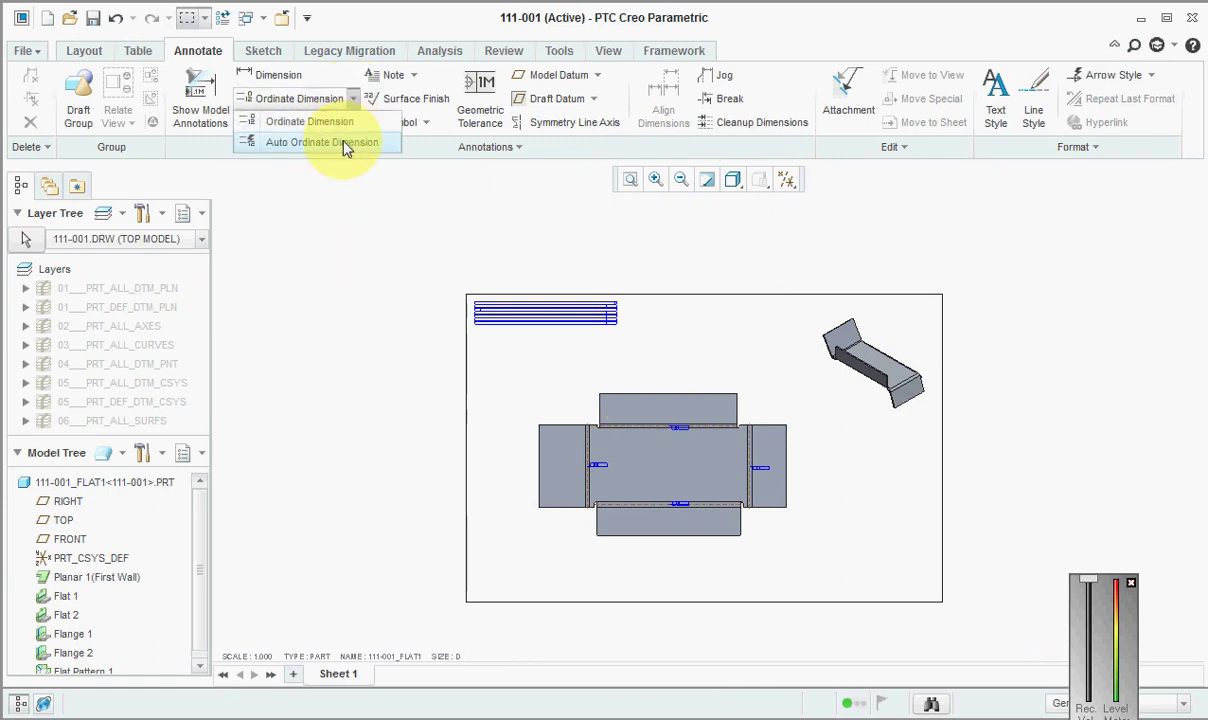
Box-select all flat-pattern surfaces for Auto Ordinate Dimension and confirm the selection
{"action": "left_click", "coordinate": [344, 141]}
{"action": "left_click", "coordinate": [689, 421]}
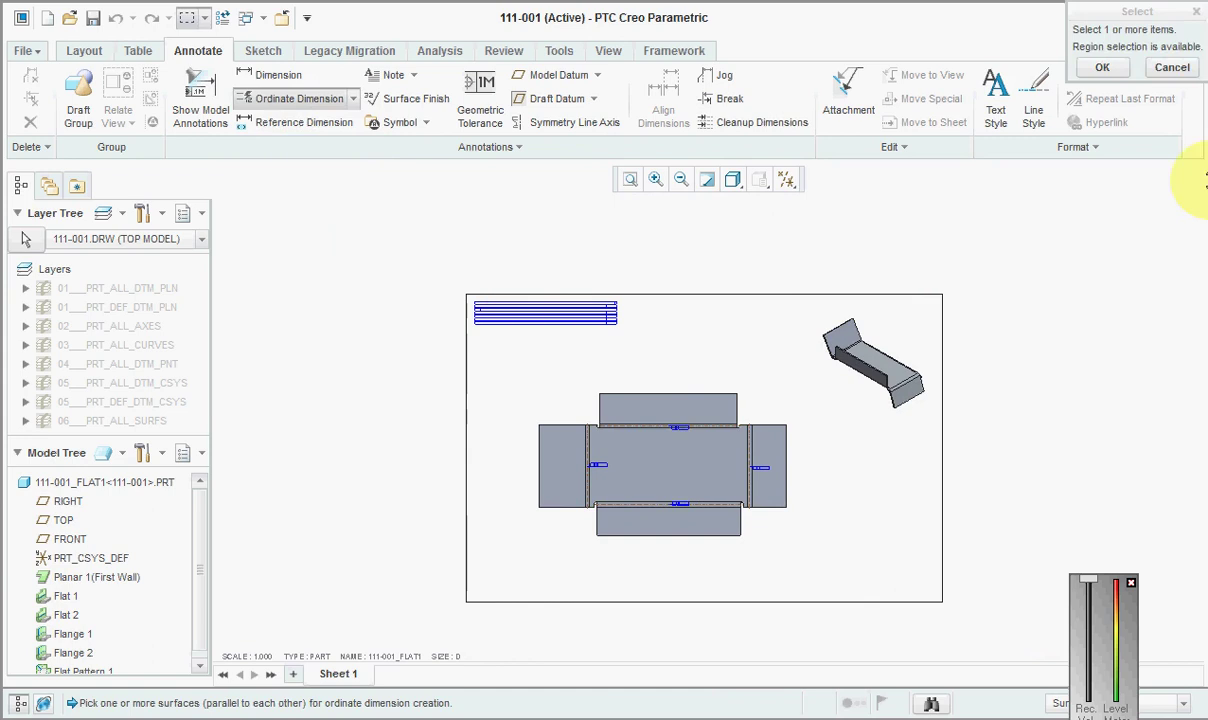
{"action": "left_click", "coordinate": [1172, 67]}
{"action": "left_click", "coordinate": [354, 100]}
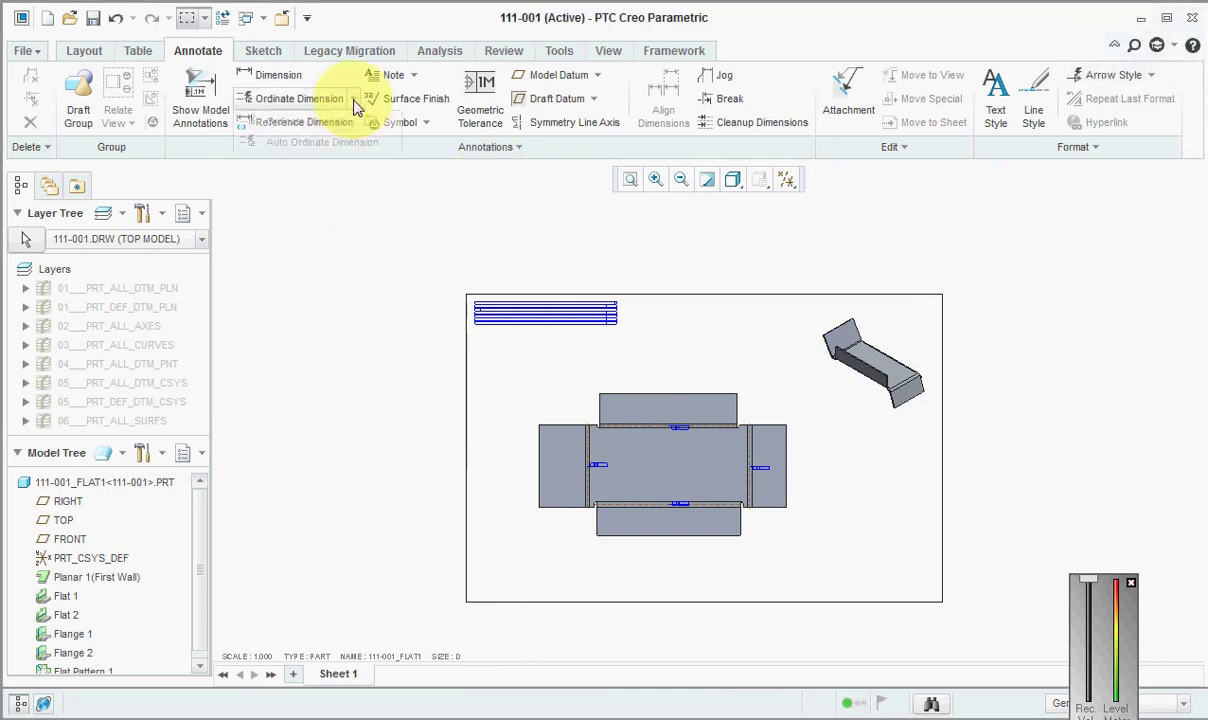
{"action": "left_click", "coordinate": [345, 141]}
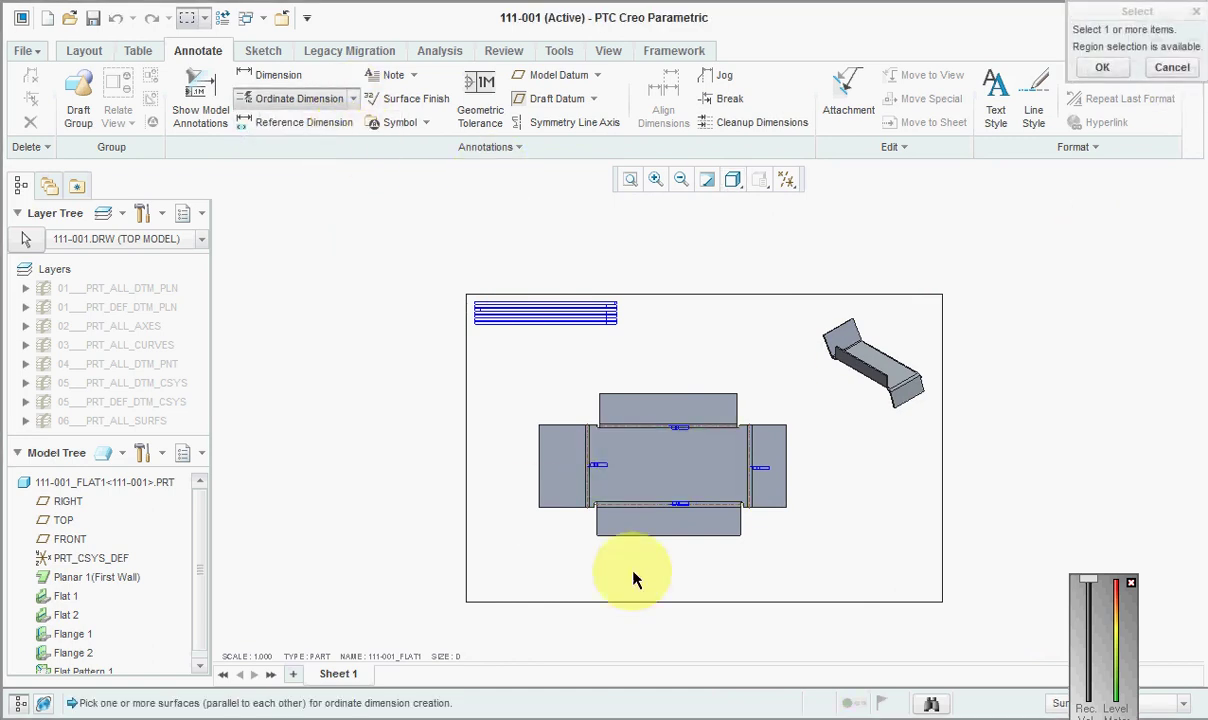
{"action": "scroll", "coordinate": [689, 601], "scroll_direction": "down", "scroll_amount": 1}
{"action": "left_click_drag", "start_coordinate": [467, 312], "coordinate": [865, 552]}
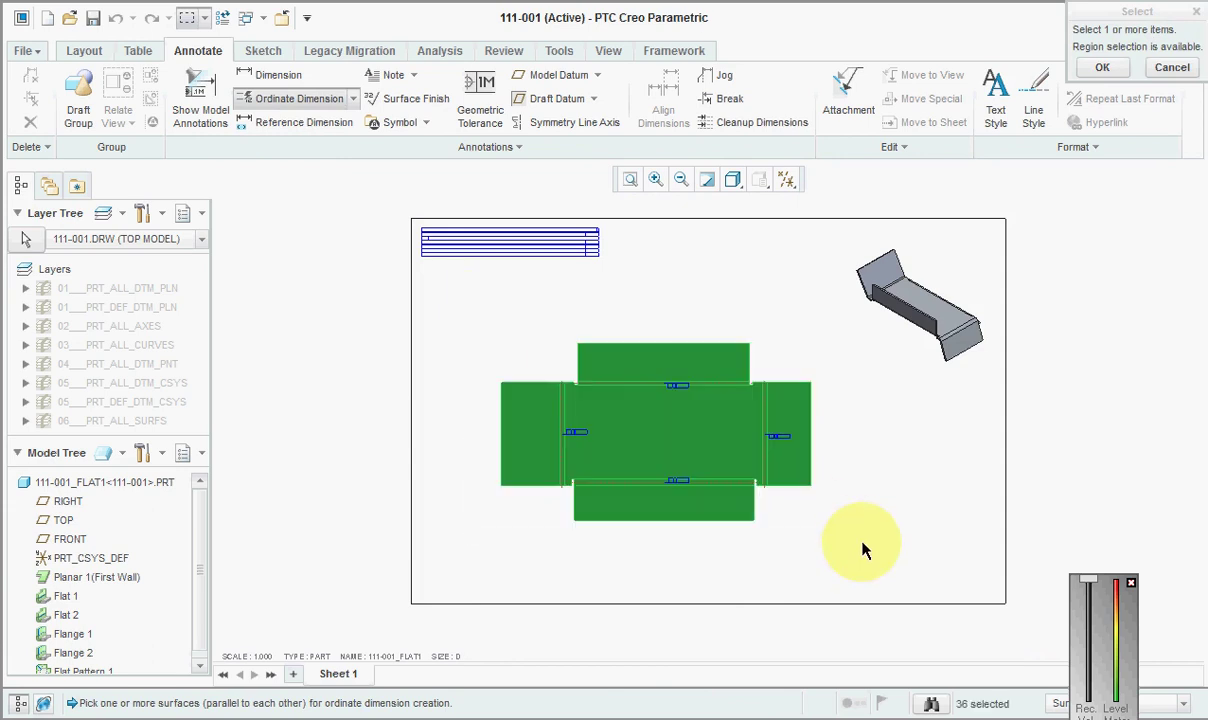
{"action": "left_click", "coordinate": [1112, 71]}
Set the flat pattern's bottom and left edges as base lines and create the ordinates
{"action": "scroll", "coordinate": [575, 545], "scroll_direction": "down", "scroll_amount": 2}
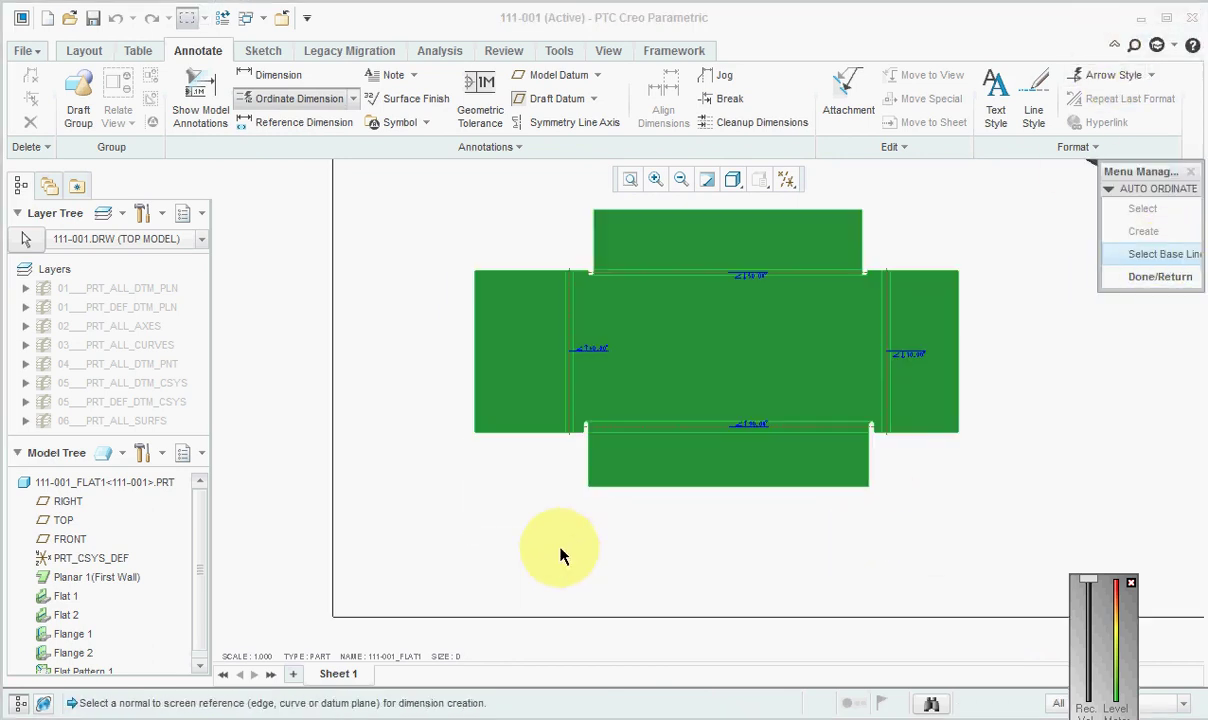
{"action": "left_click", "coordinate": [604, 480]}
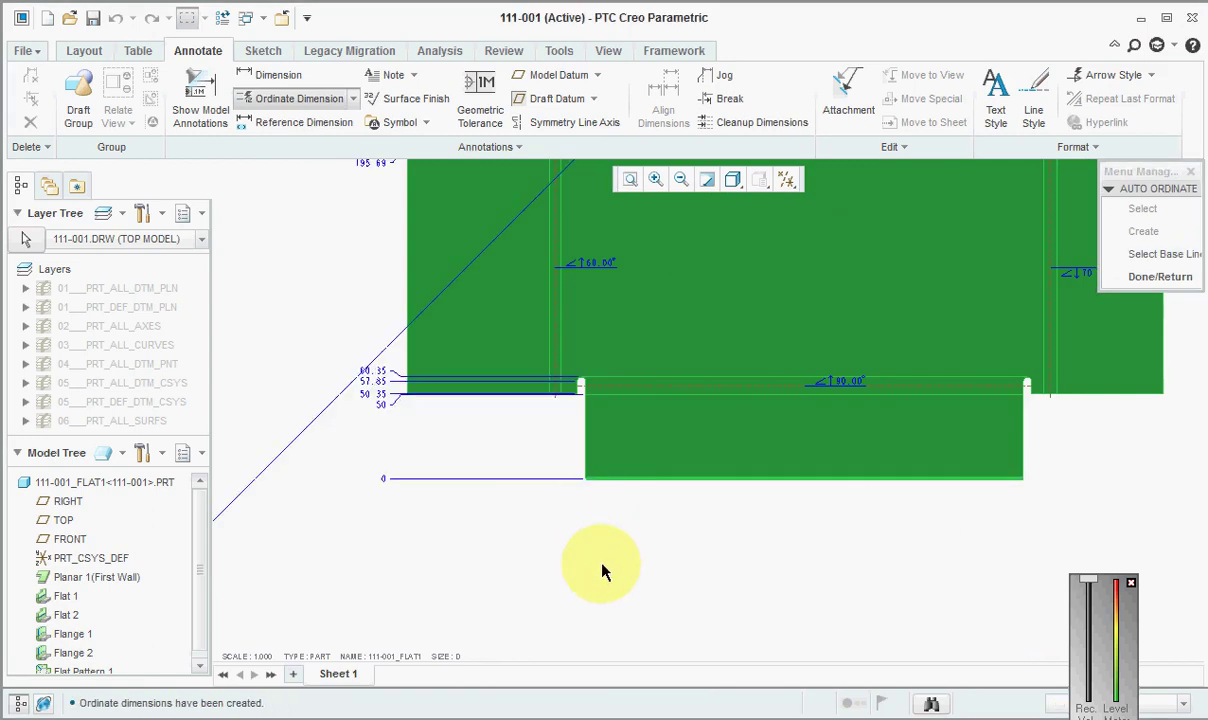
{"action": "scroll", "coordinate": [604, 542], "scroll_direction": "up", "scroll_amount": 3}
{"action": "scroll", "coordinate": [504, 528], "scroll_direction": "down", "scroll_amount": 3}
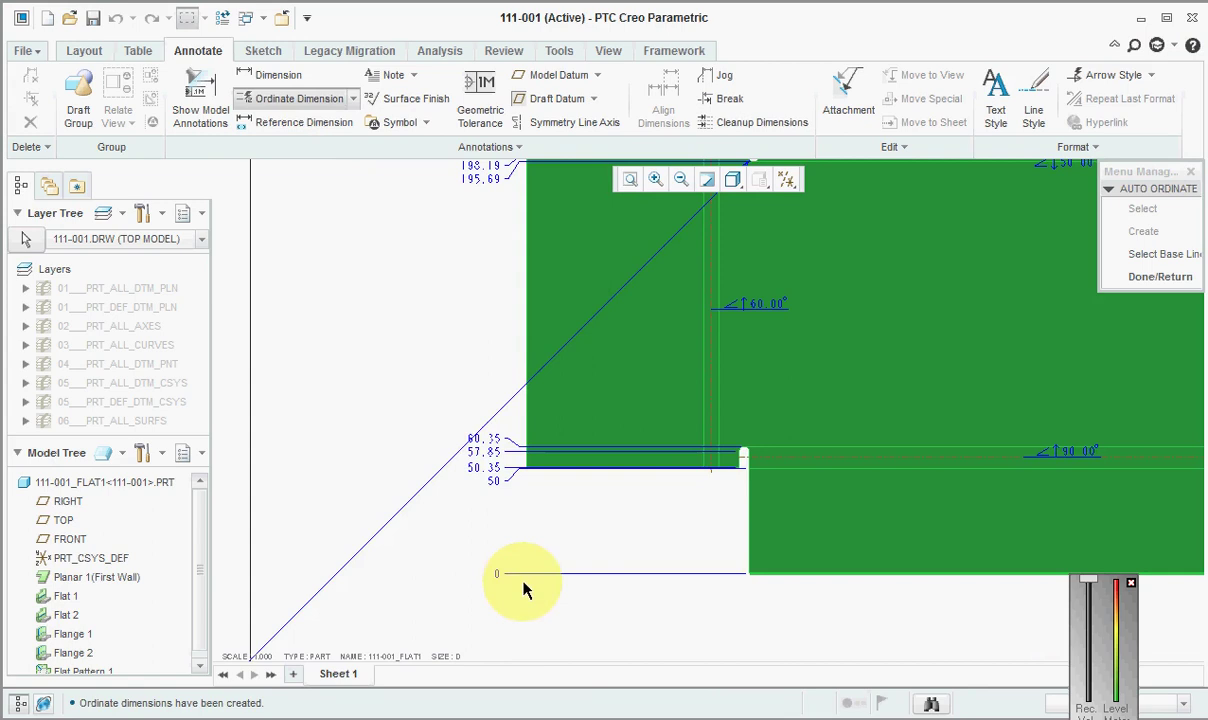
{"action": "scroll", "coordinate": [530, 590], "scroll_direction": "up", "scroll_amount": 3}
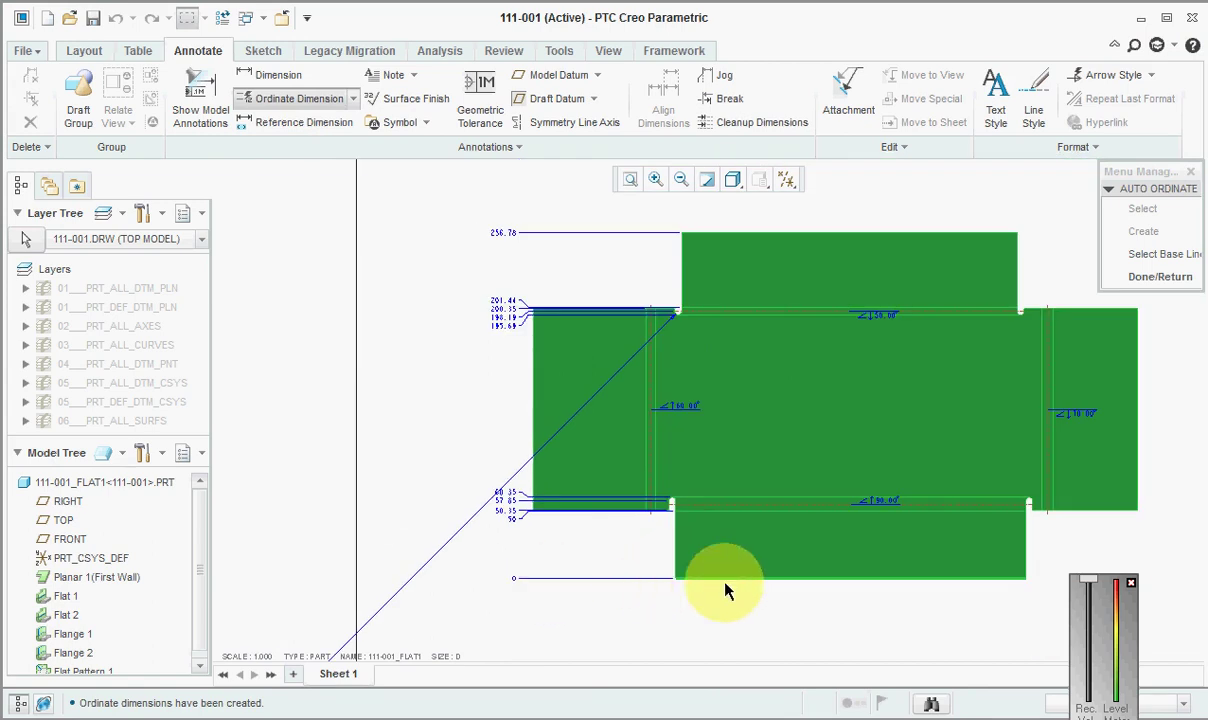
{"action": "left_click", "coordinate": [1150, 254]}
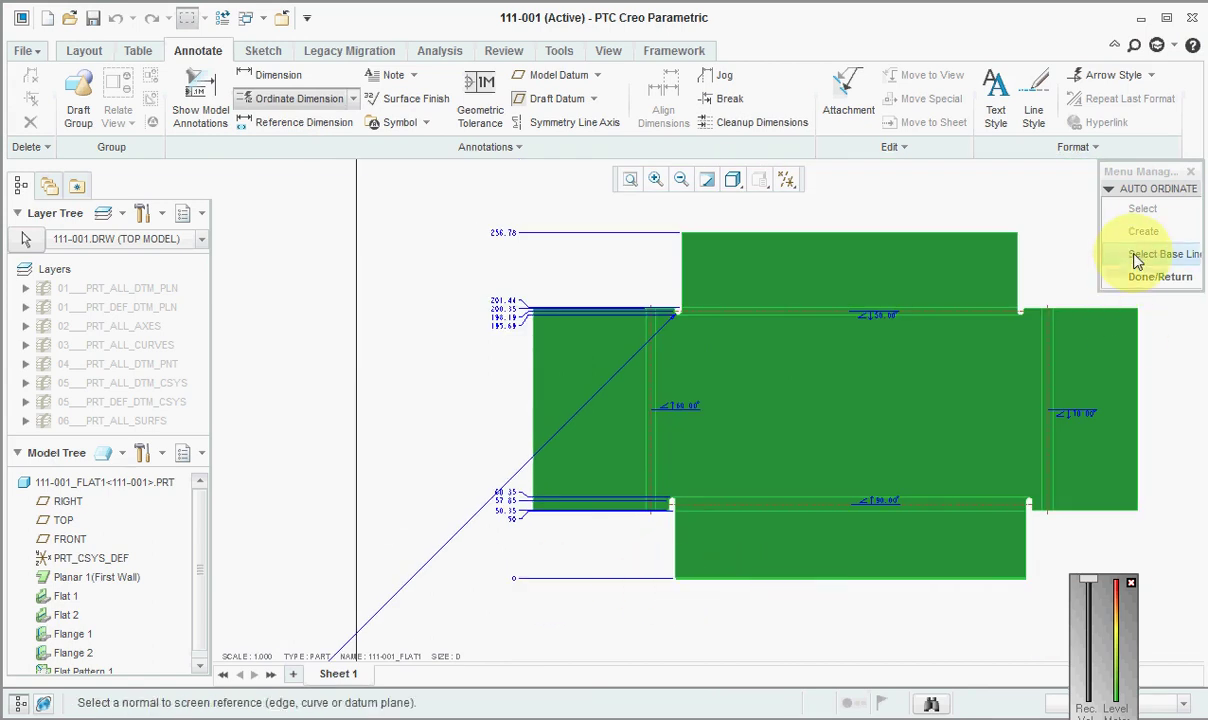
{"action": "scroll", "coordinate": [543, 375], "scroll_direction": "down", "scroll_amount": 3}
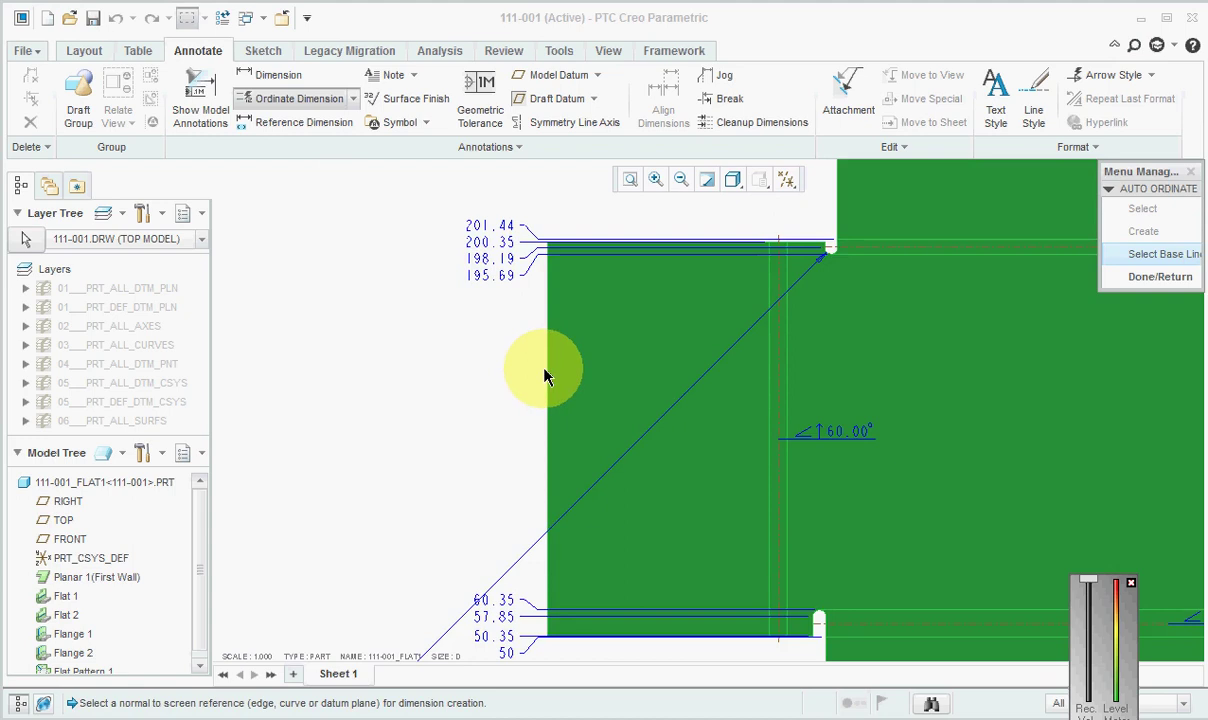
{"action": "left_click", "coordinate": [547, 375]}
{"action": "scroll", "coordinate": [526, 399], "scroll_direction": "up", "scroll_amount": 3}
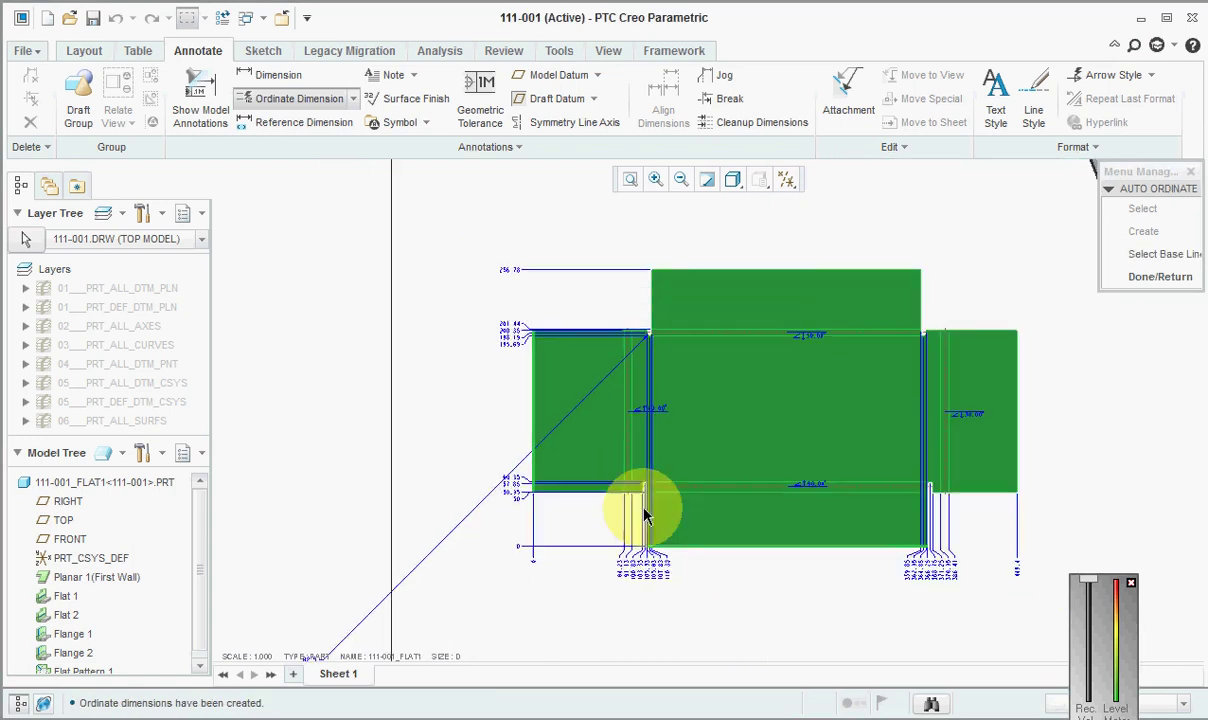
{"action": "scroll", "coordinate": [661, 590], "scroll_direction": "down", "scroll_amount": 5}
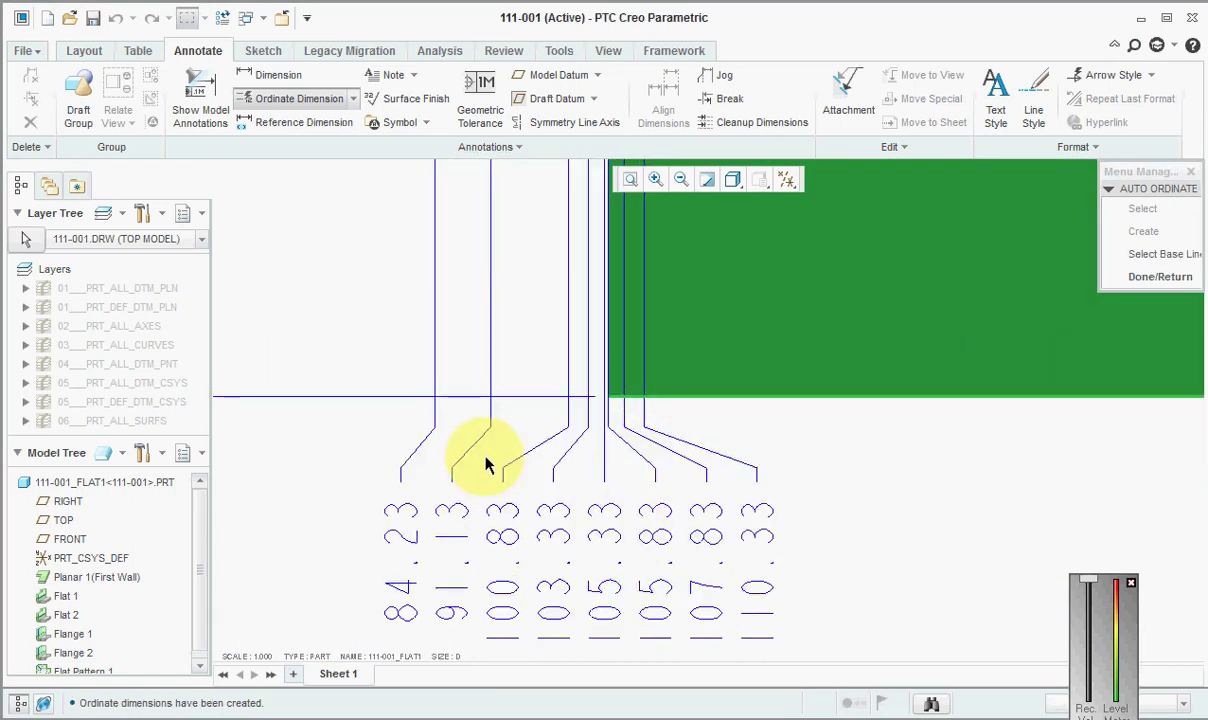
{"action": "scroll", "coordinate": [486, 465], "scroll_direction": "up", "scroll_amount": 2}
{"action": "scroll", "coordinate": [486, 465], "scroll_direction": "up", "scroll_amount": 3}
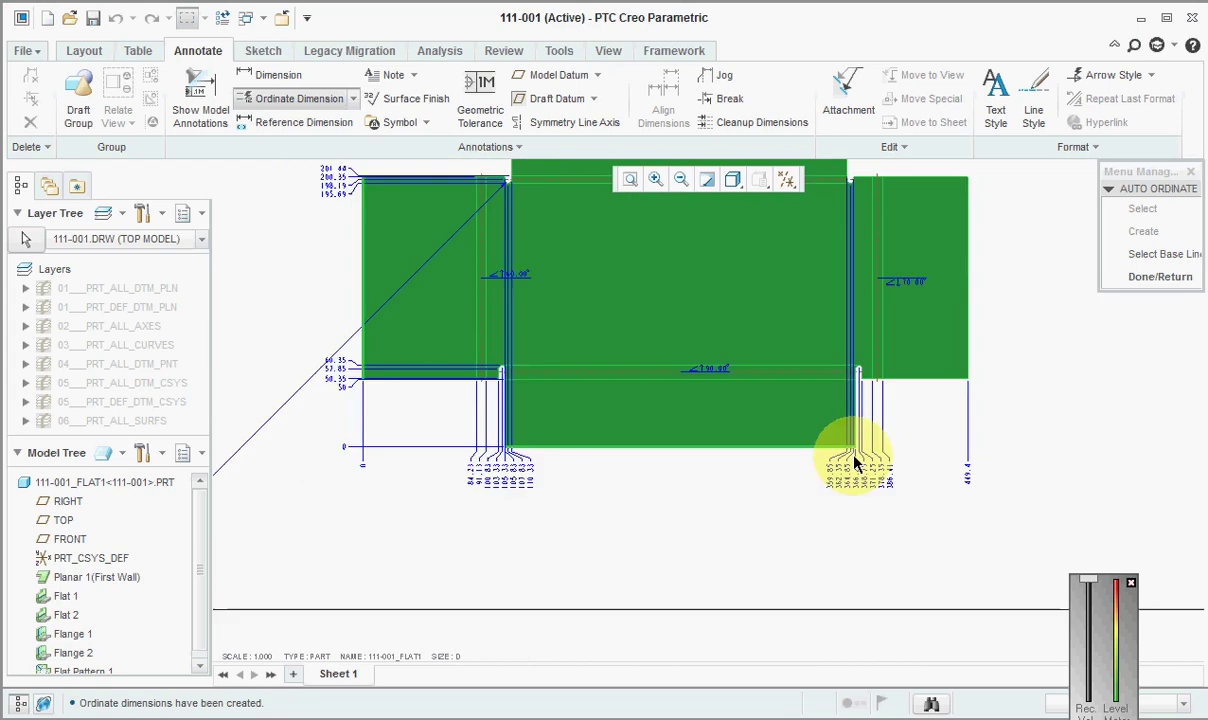
{"action": "left_click", "coordinate": [1152, 290]}
{"action": "scroll", "coordinate": [787, 561], "scroll_direction": "up", "scroll_amount": 4}
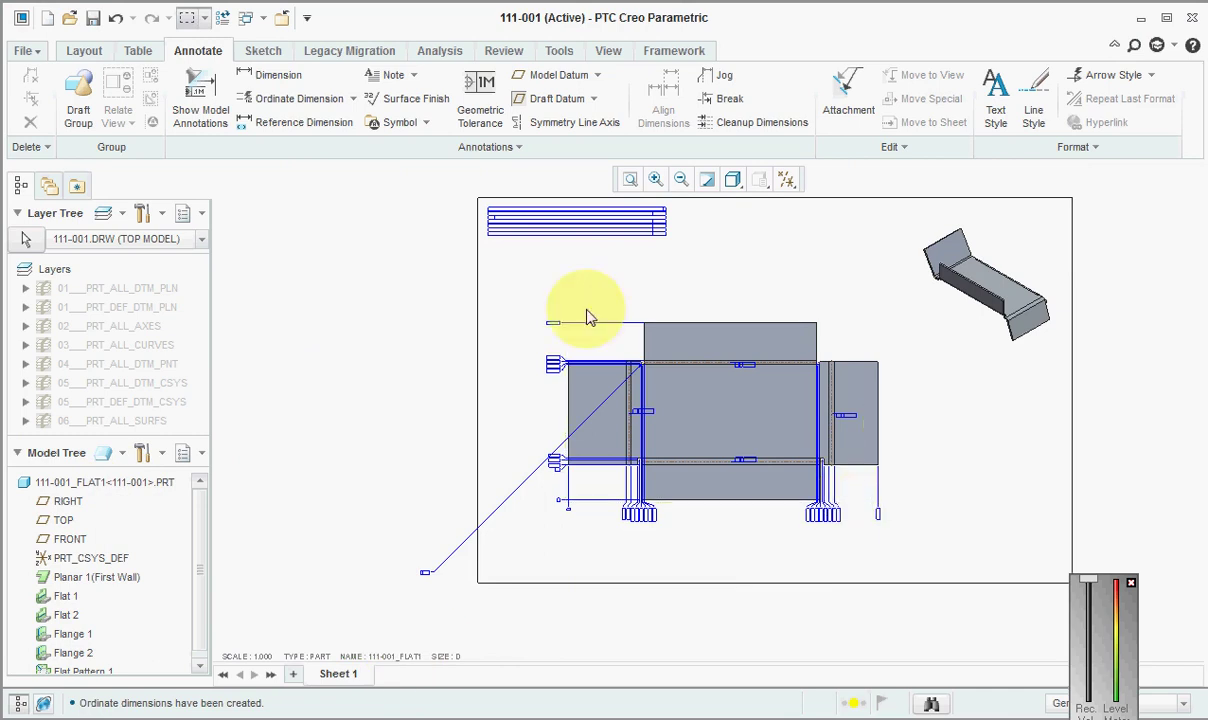
{"action": "scroll", "coordinate": [521, 222], "scroll_direction": "up", "scroll_amount": 3}
{"action": "scroll", "coordinate": [493, 278], "scroll_direction": "down", "scroll_amount": 3}
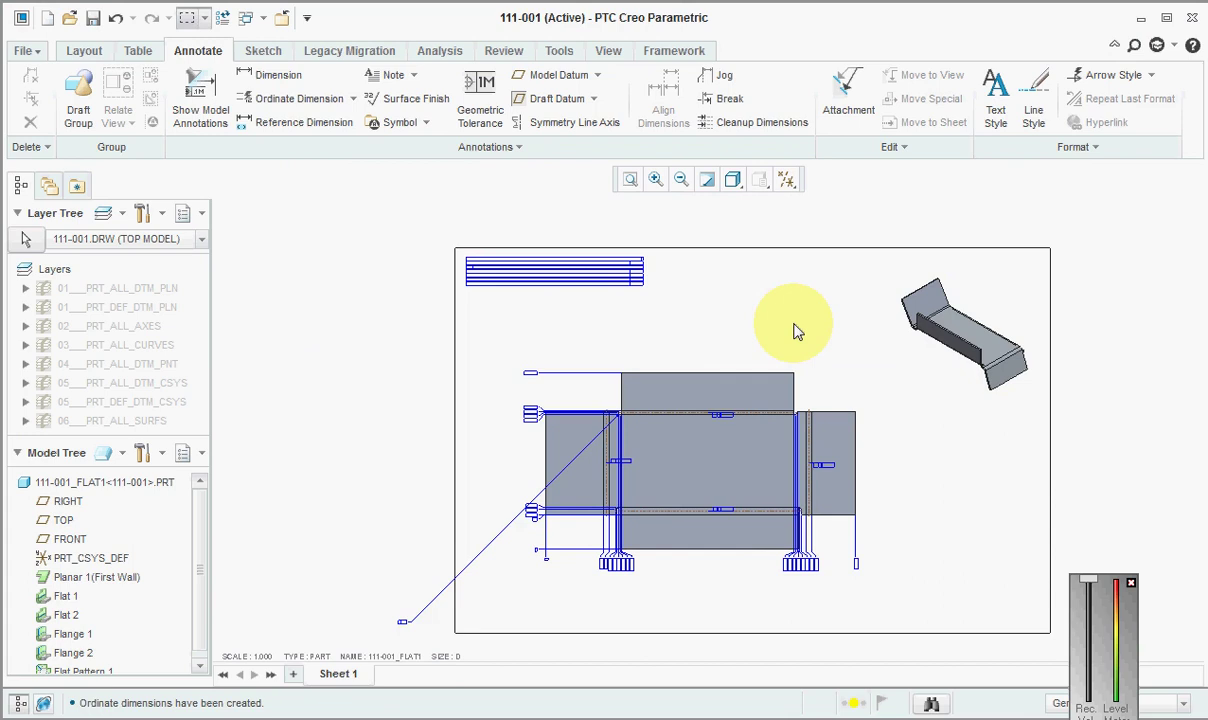
{"action": "scroll", "coordinate": [975, 337], "scroll_direction": "up", "scroll_amount": 3}
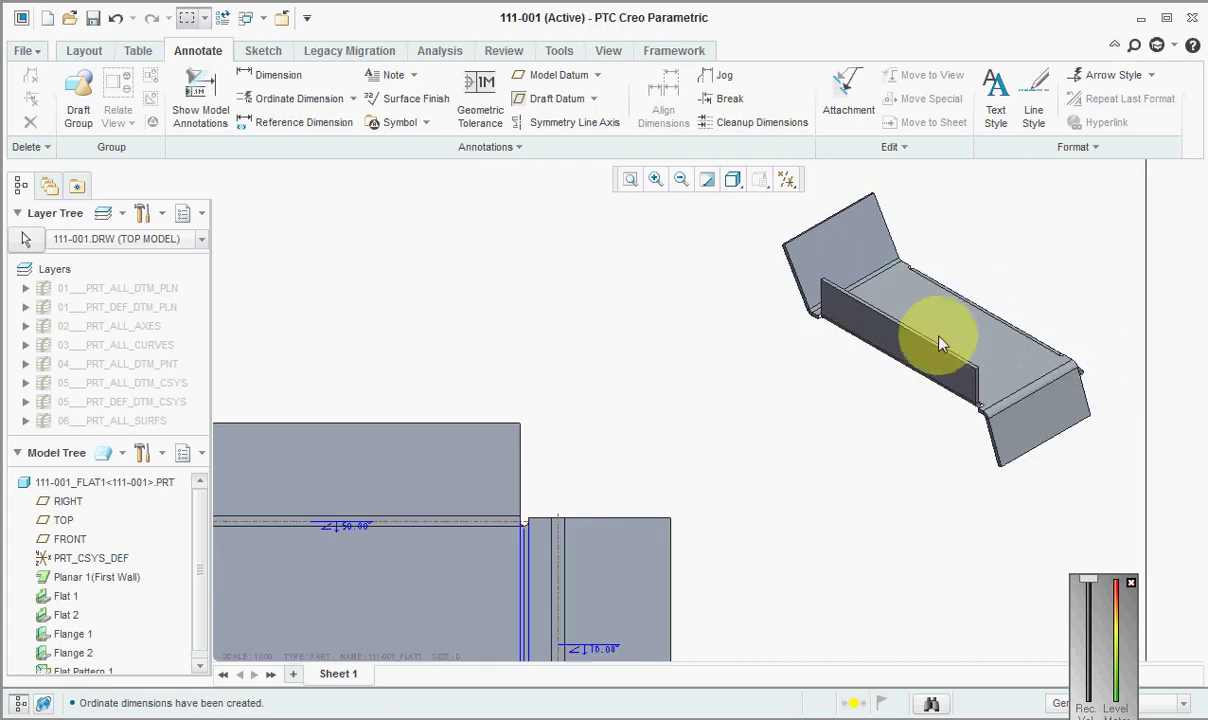
{"action": "scroll", "coordinate": [897, 317], "scroll_direction": "down", "scroll_amount": 3}
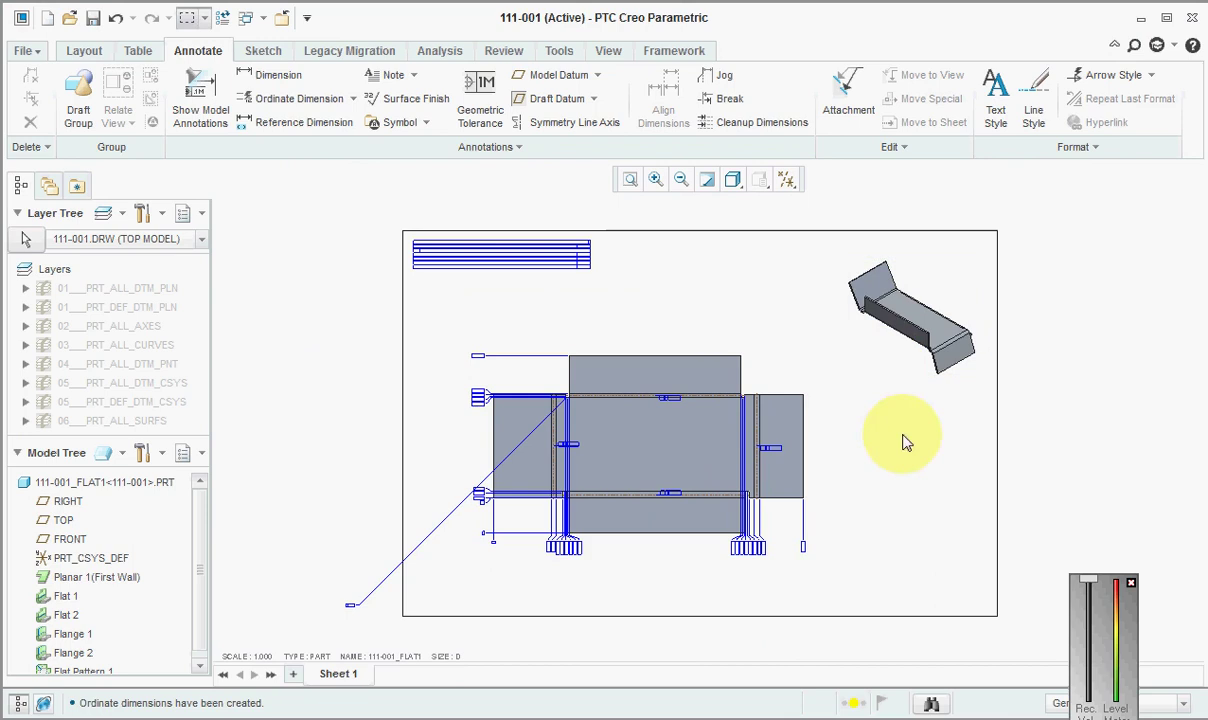